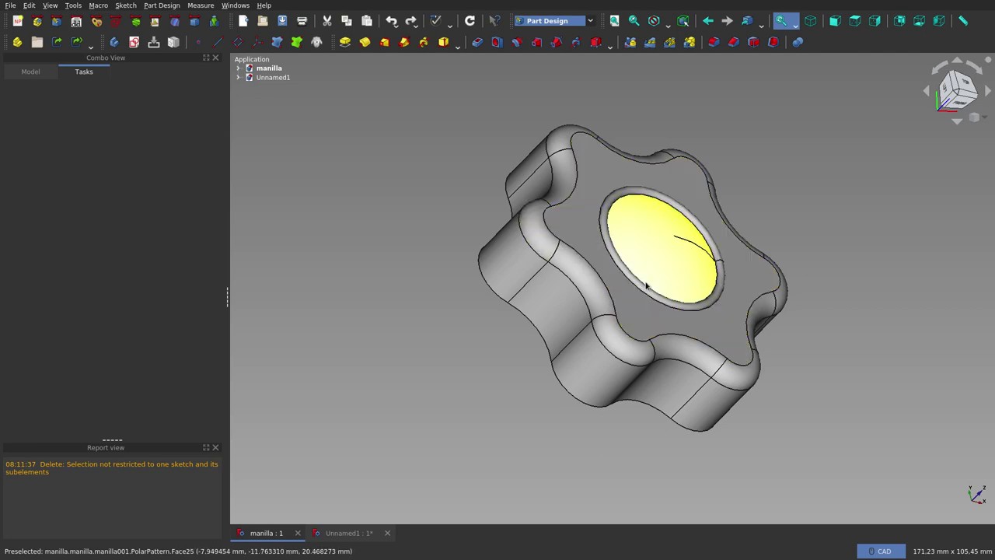
Orbit, zoom and fit the star knob to inspect its side, top and underside with shaft
{"action": "mouse_move", "coordinate": [645, 286]}
{"action": "middle_mouse_down"}
{"action": "mouse_move", "coordinate": [683, 248]}
{"action": "mouse_move", "coordinate": [620, 309]}
{"action": "mouse_move", "coordinate": [684, 299]}
{"action": "mouse_move", "coordinate": [748, 271]}
{"action": "mouse_move", "coordinate": [683, 244]}
{"action": "mouse_move", "coordinate": [720, 230]}
{"action": "mouse_move", "coordinate": [659, 248]}
{"action": "middle_mouse_up"}
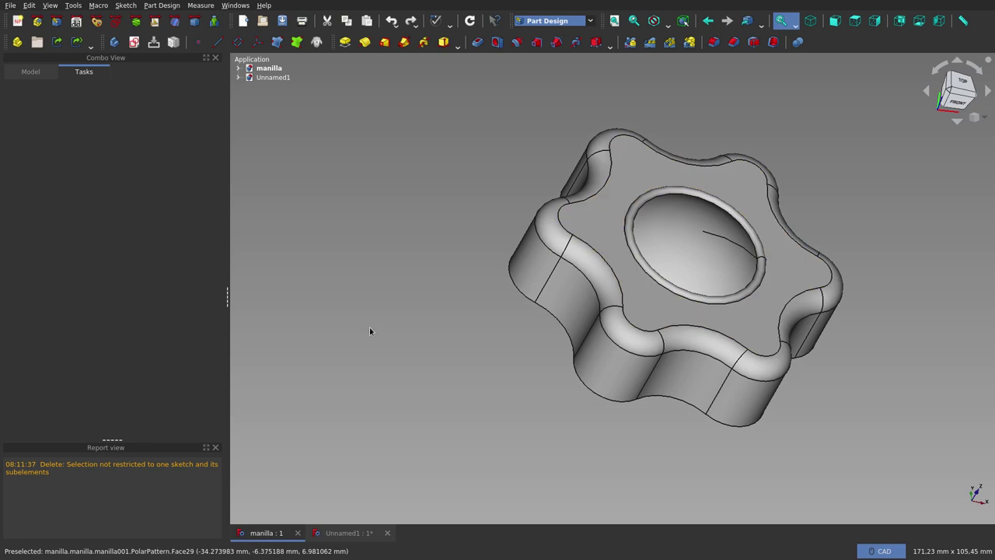
{"action": "middle_click_drag", "start_coordinate": [550, 372], "coordinate": [607, 349]}
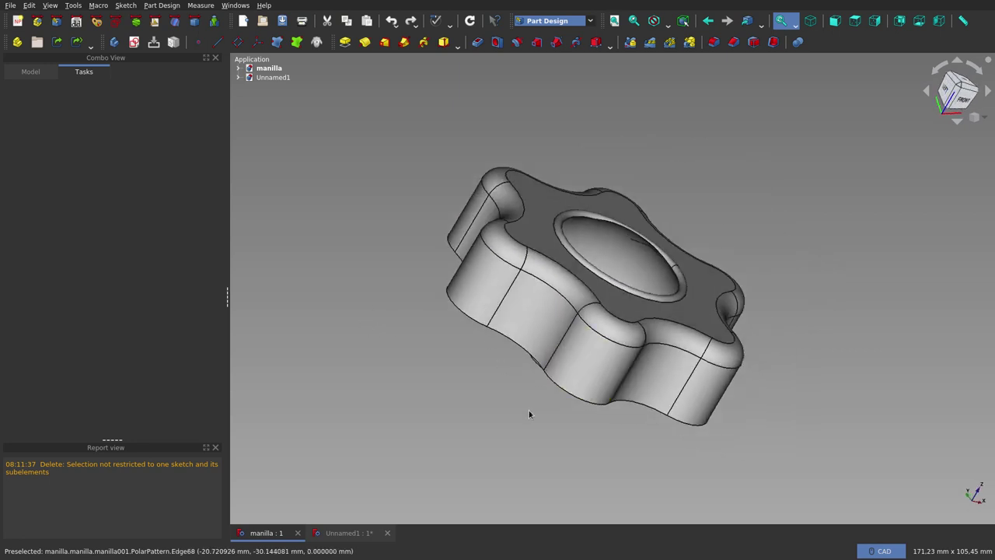
{"action": "middle_click_drag", "start_coordinate": [638, 248], "coordinate": [591, 304]}
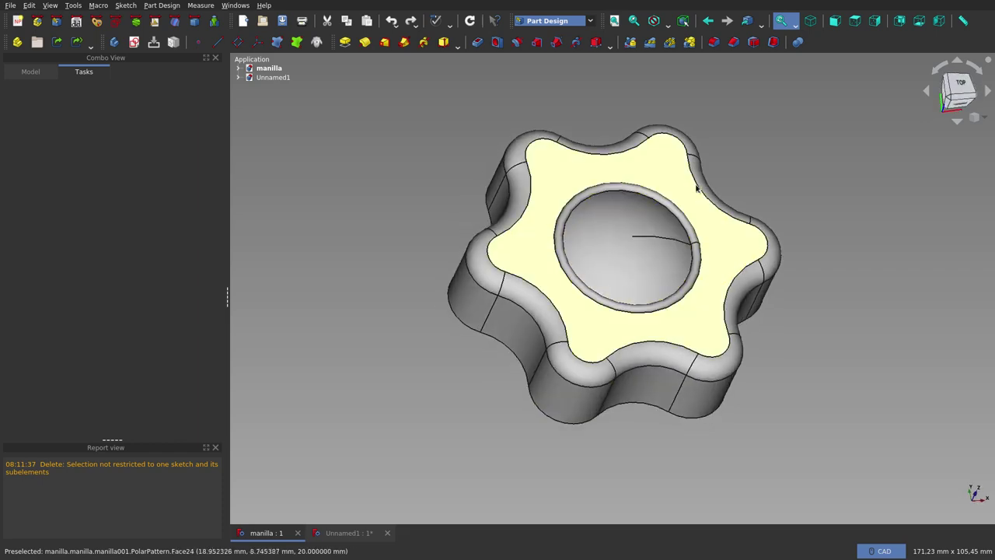
{"action": "key", "text": "2"}
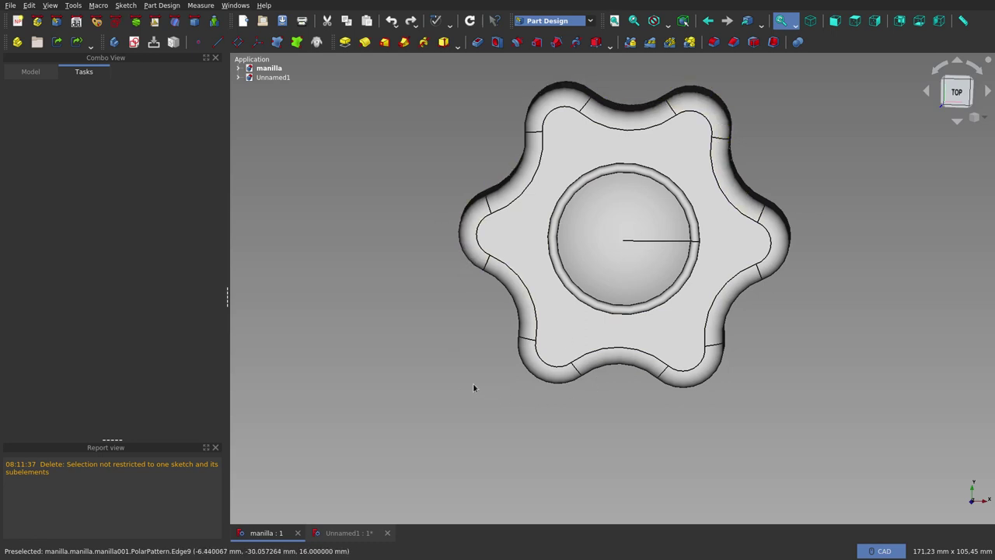
{"action": "scroll", "coordinate": [537, 418], "scroll_direction": "down", "scroll_amount": 2}
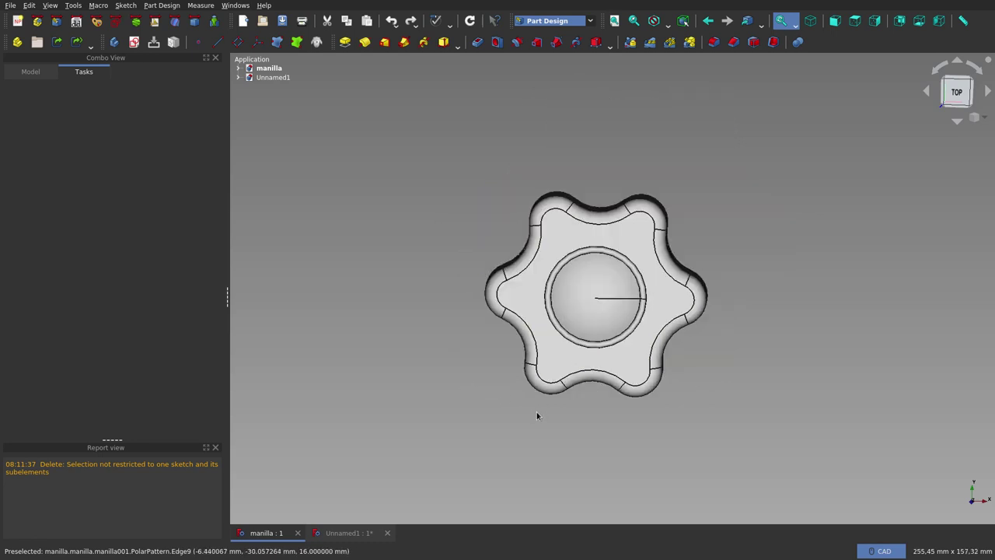
{"action": "mouse_move", "coordinate": [523, 415]}
{"action": "middle_mouse_down"}
{"action": "mouse_move", "coordinate": [605, 355]}
{"action": "mouse_move", "coordinate": [568, 334]}
{"action": "middle_mouse_up"}
{"action": "scroll", "coordinate": [542, 433], "scroll_direction": "down", "scroll_amount": 3}
{"action": "scroll", "coordinate": [555, 433], "scroll_direction": "up", "scroll_amount": 3}
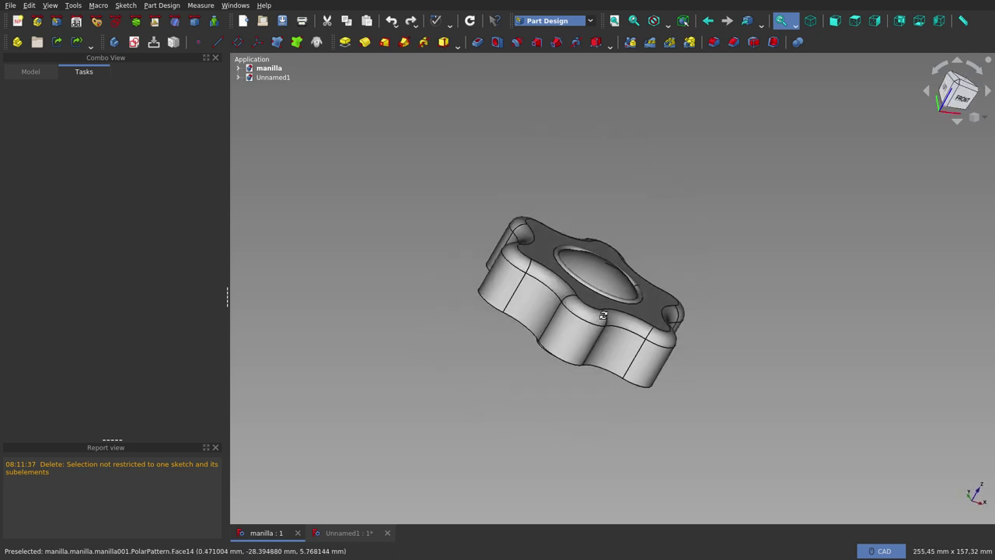
{"action": "left_click", "coordinate": [614, 20]}
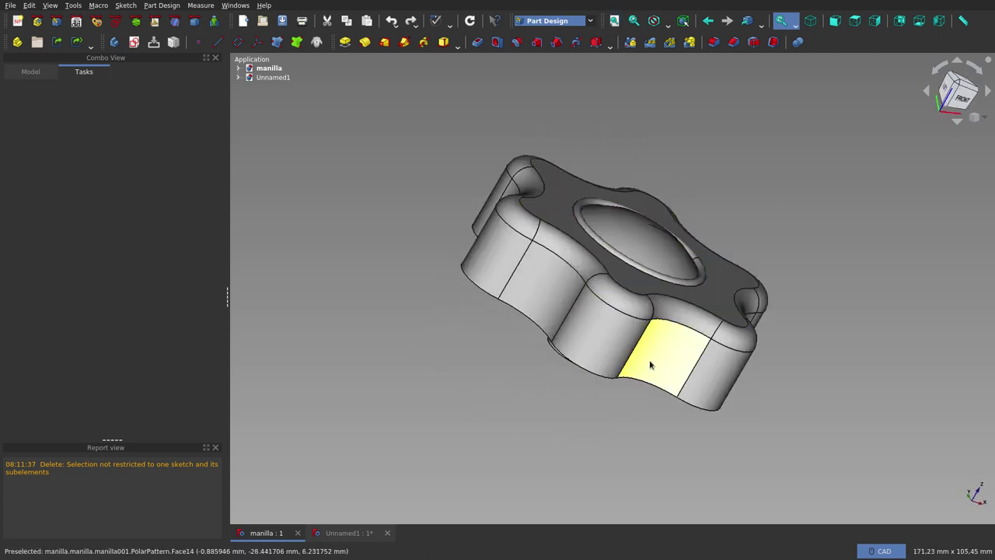
{"action": "mouse_move", "coordinate": [685, 326]}
{"action": "middle_mouse_down"}
{"action": "mouse_move", "coordinate": [682, 290]}
{"action": "mouse_move", "coordinate": [699, 336]}
{"action": "middle_mouse_up"}
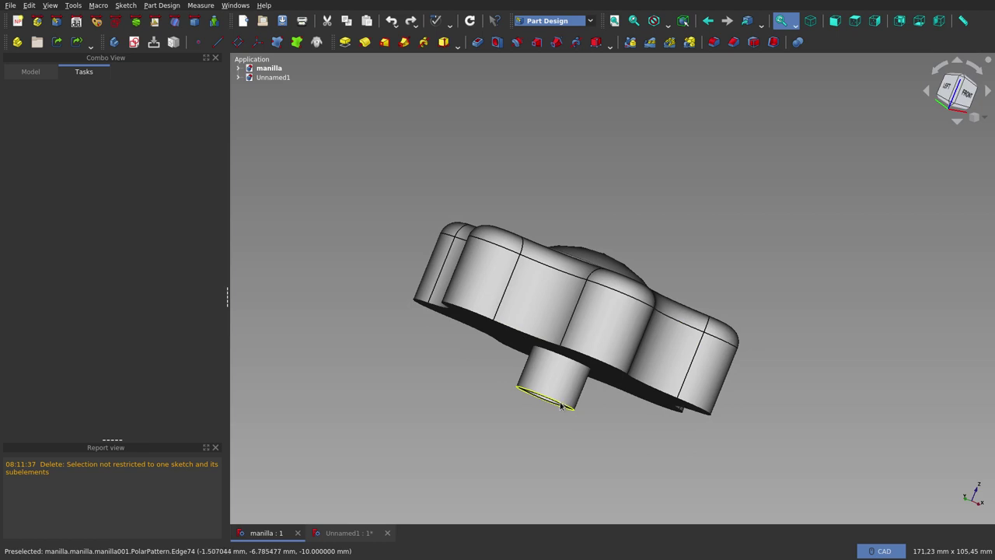
{"action": "middle_click_drag", "start_coordinate": [591, 342], "coordinate": [547, 272]}
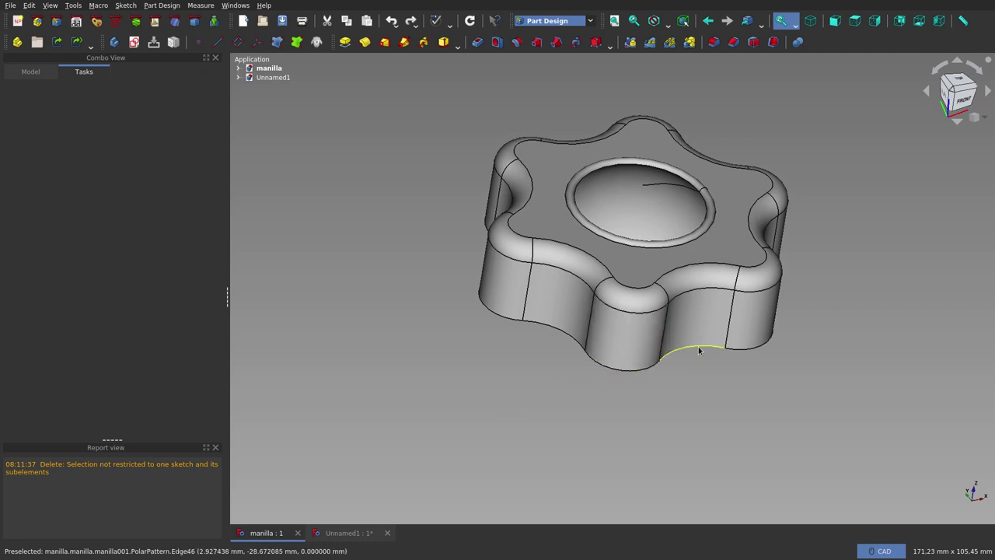
{"action": "middle_click_drag", "start_coordinate": [548, 399], "coordinate": [583, 354]}
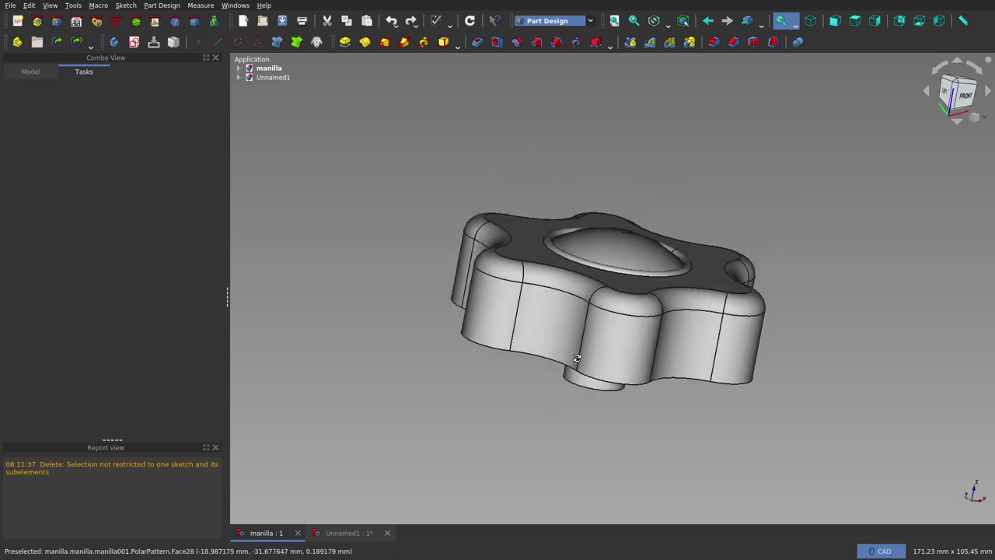
{"action": "scroll", "coordinate": [611, 319], "scroll_direction": "down", "scroll_amount": 2}
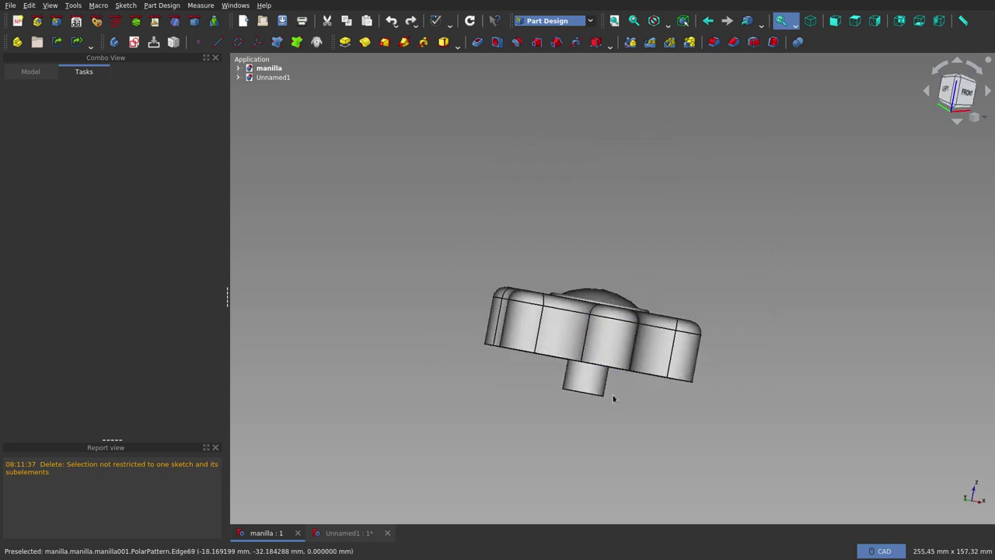
{"action": "scroll", "coordinate": [614, 399], "scroll_direction": "up", "scroll_amount": 4}
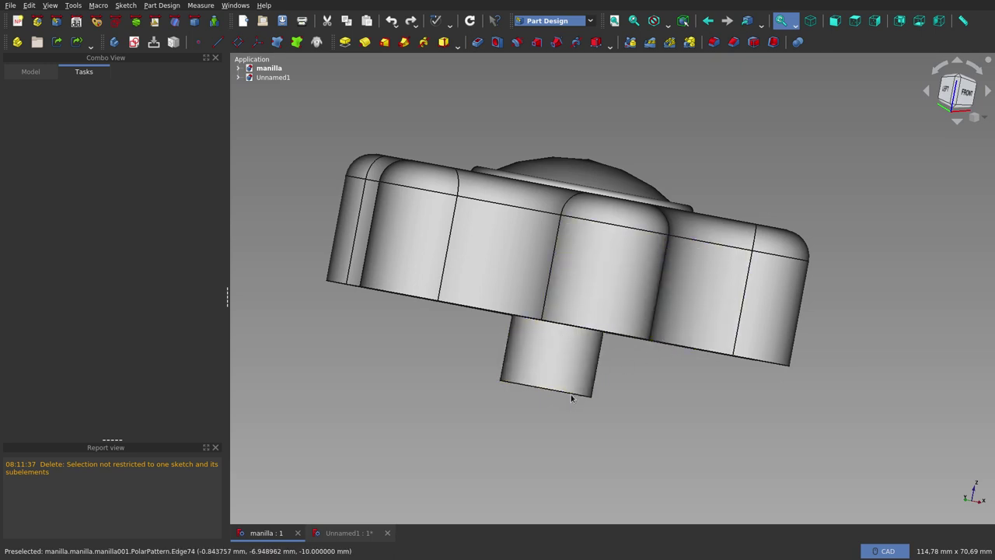
Switch to the Unnamed1 document and orbit its knob from side and top-oblique views
{"action": "left_click", "coordinate": [343, 533]}
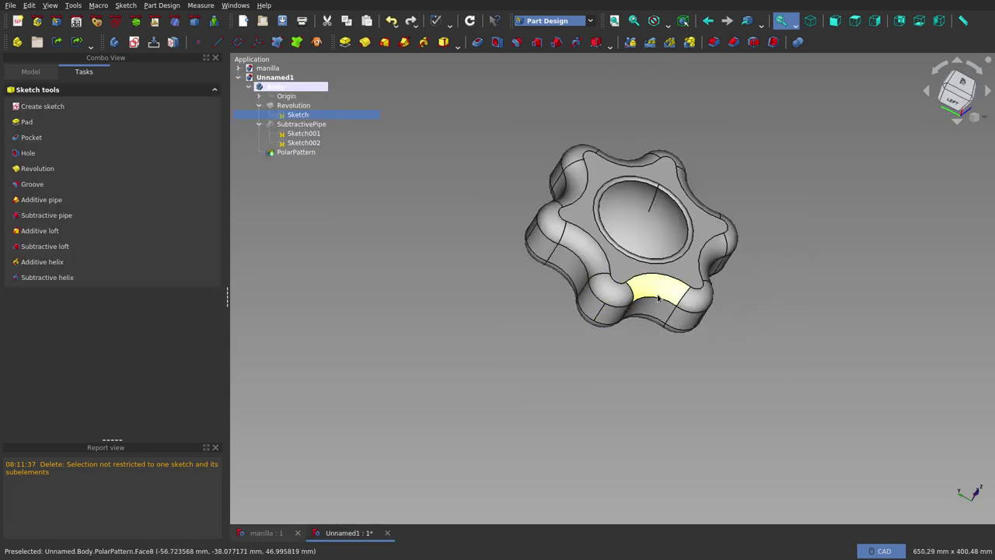
{"action": "mouse_move", "coordinate": [635, 360]}
{"action": "middle_mouse_down"}
{"action": "mouse_move", "coordinate": [680, 264]}
{"action": "mouse_move", "coordinate": [622, 378]}
{"action": "middle_mouse_up"}
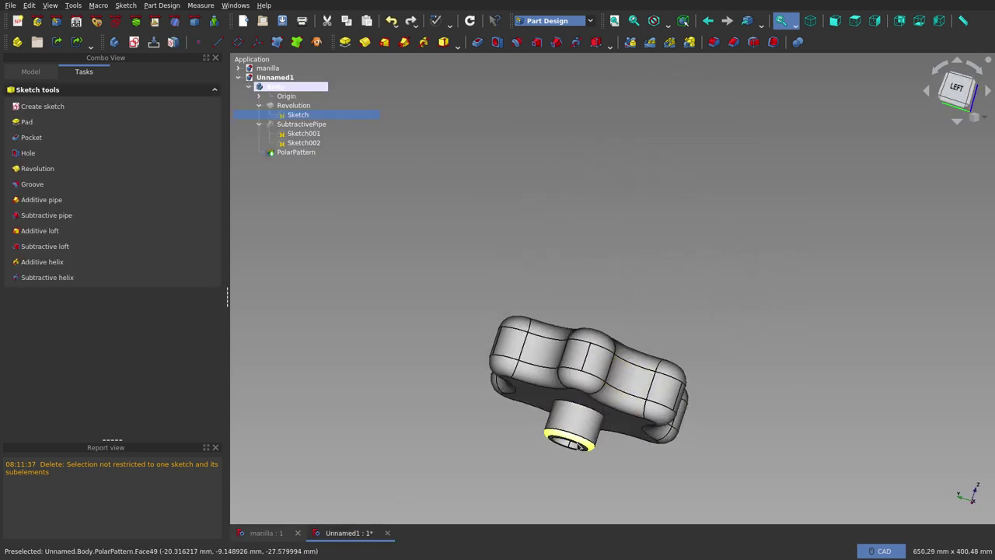
{"action": "middle_click_drag", "start_coordinate": [599, 252], "coordinate": [676, 356]}
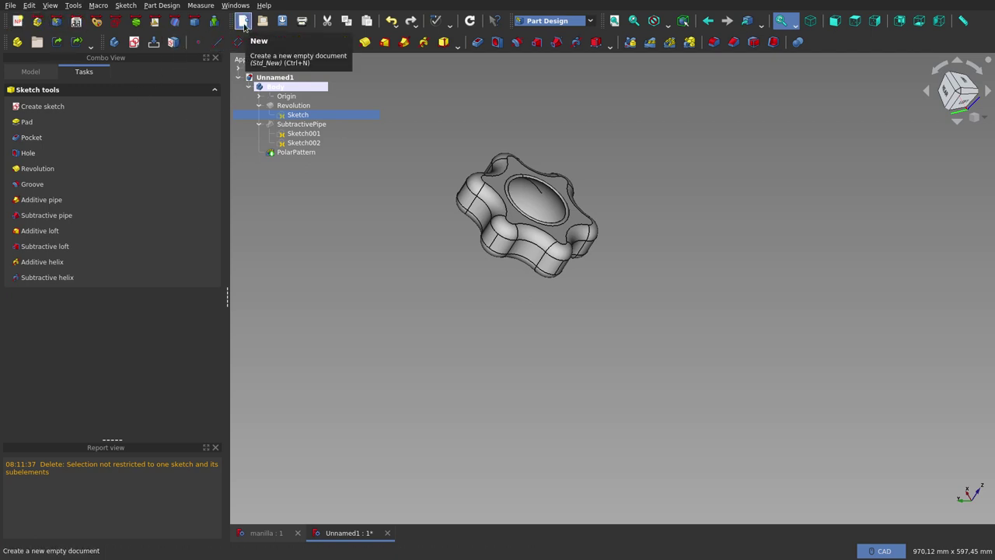
Create the new Unnamed2 document and show the Model tree with its properties
{"action": "left_click", "coordinate": [244, 24]}
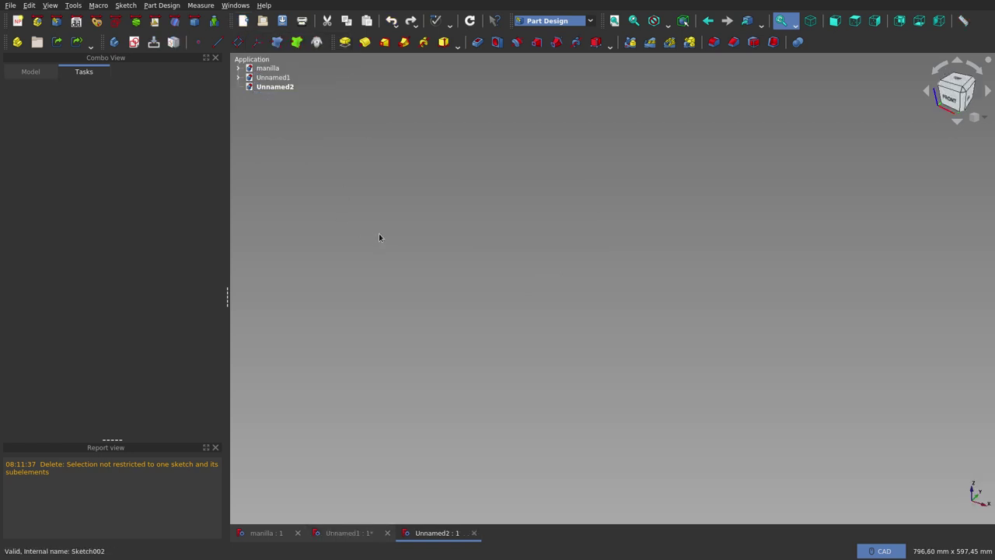
{"action": "left_click", "coordinate": [27, 72]}
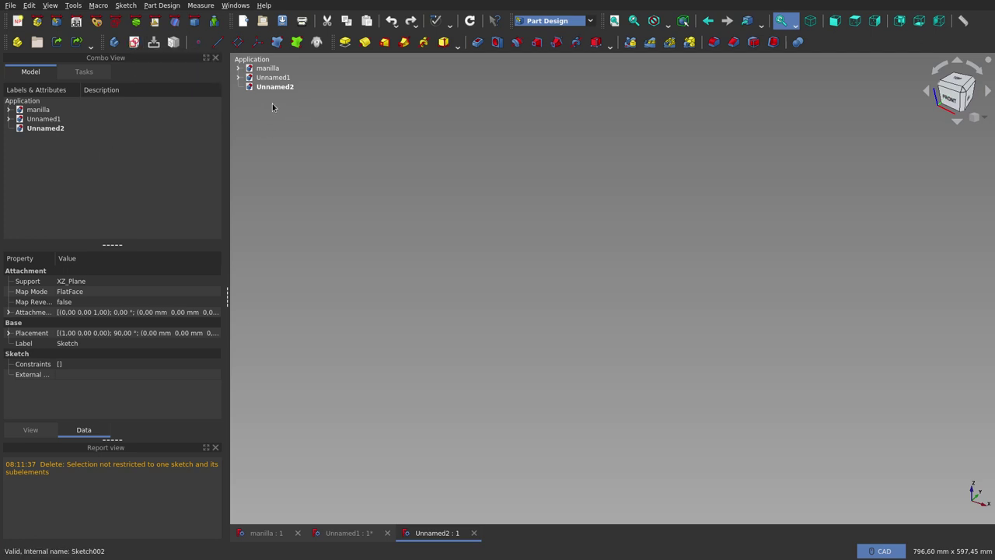
Create a new body with an empty sketch on XZ_Plane in Unnamed2
{"action": "left_click", "coordinate": [133, 42]}
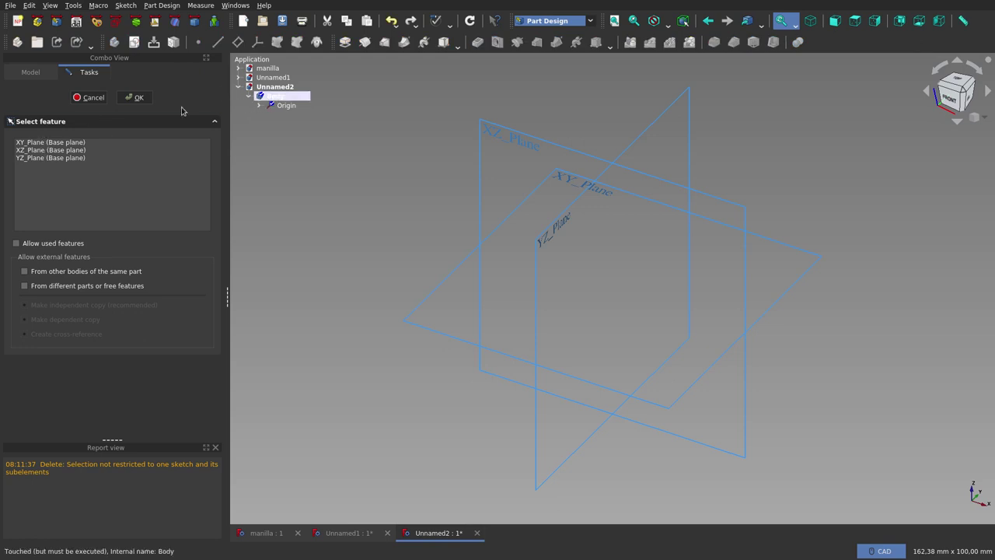
{"action": "left_click", "coordinate": [62, 151]}
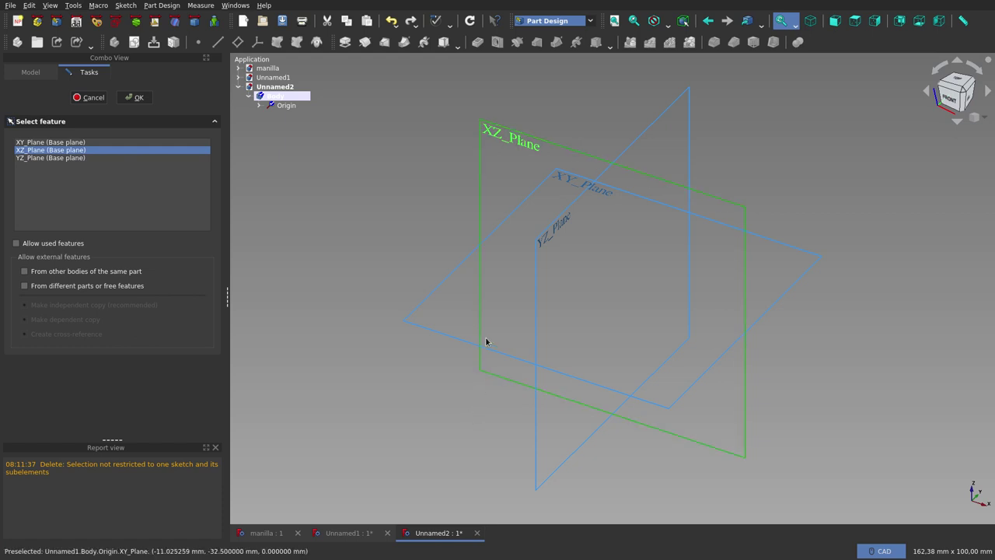
{"action": "double_click", "coordinate": [66, 153]}
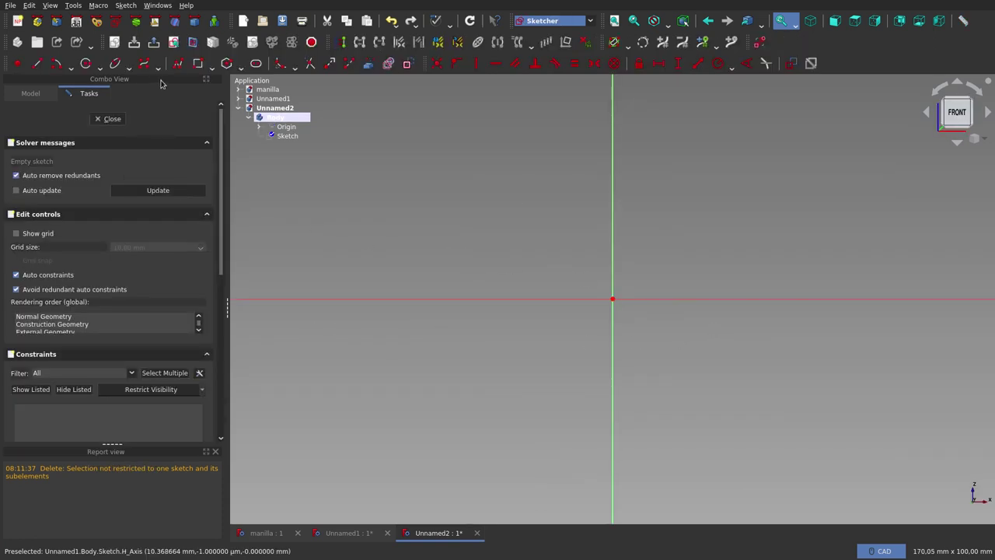
Start a polyline at the sketch origin with a vertical segment up, then switch to arc mode
{"action": "left_click", "coordinate": [178, 65]}
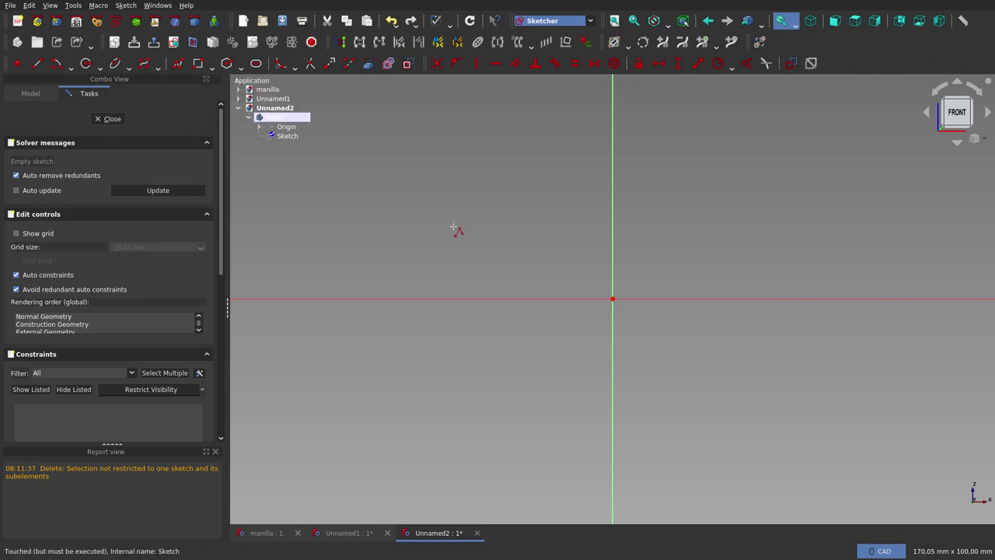
{"action": "scroll", "coordinate": [444, 378], "scroll_direction": "down", "scroll_amount": 2}
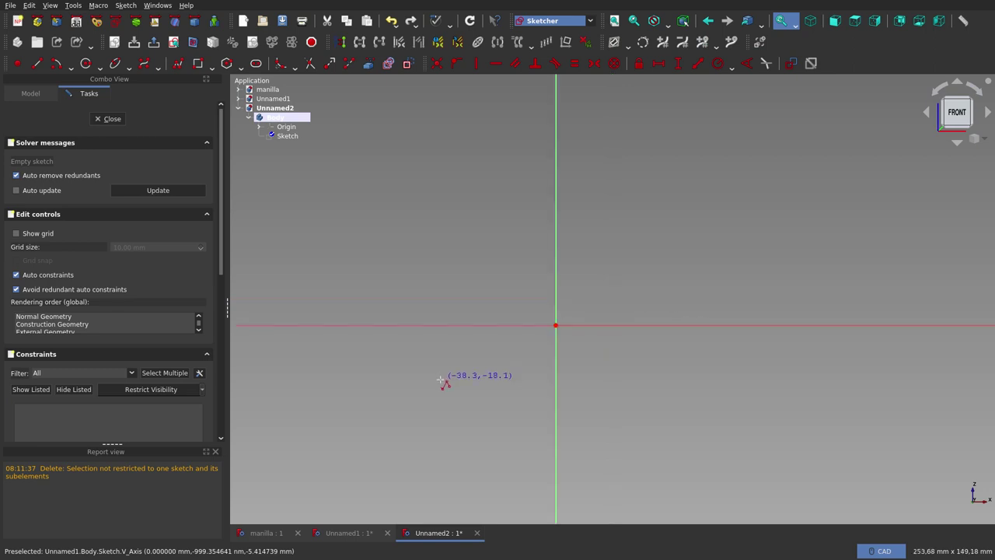
{"action": "scroll", "coordinate": [444, 378], "scroll_direction": "down", "scroll_amount": 2}
{"action": "left_click", "coordinate": [491, 356]}
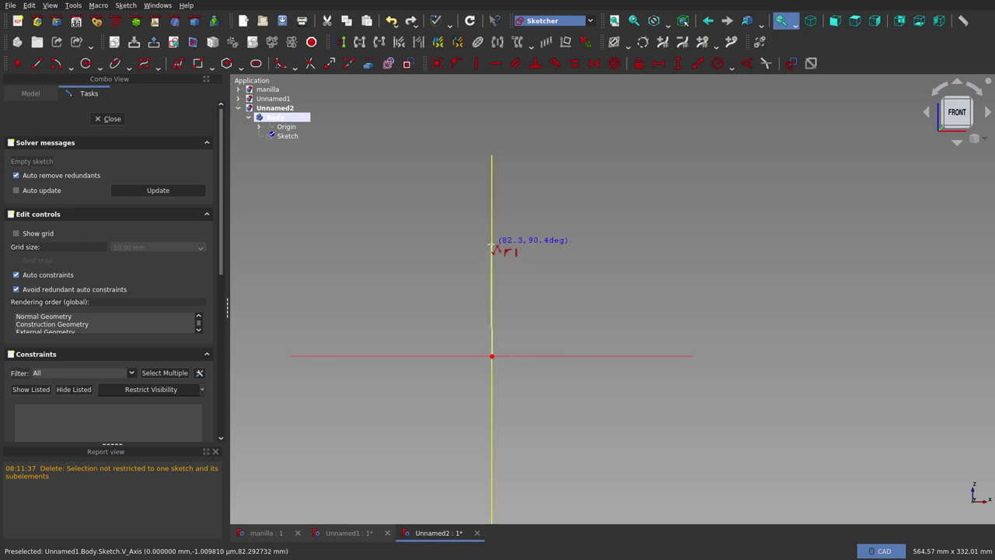
{"action": "left_click", "coordinate": [491, 245]}
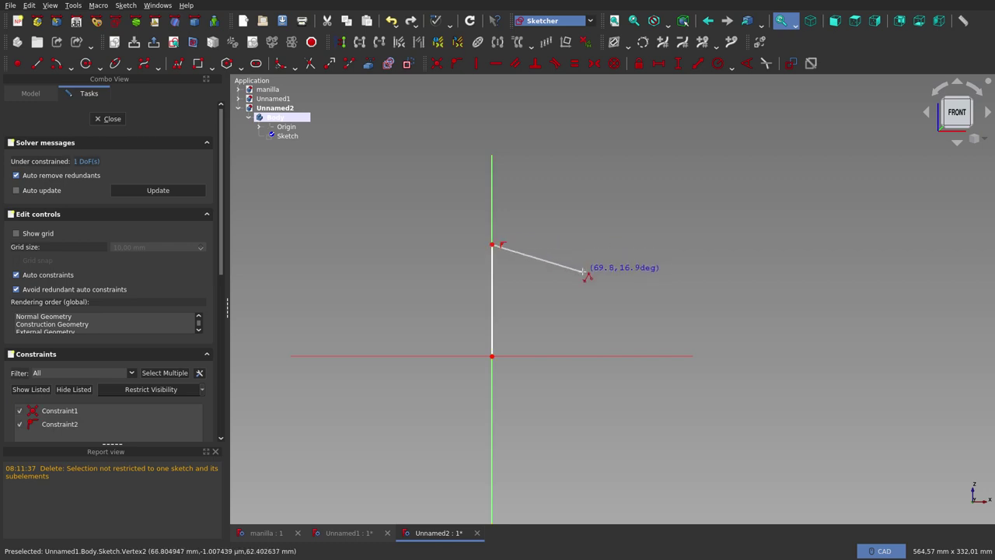
{"action": "key", "text": "m"}
{"action": "key", "text": "m"}
{"action": "key", "text": "m"}
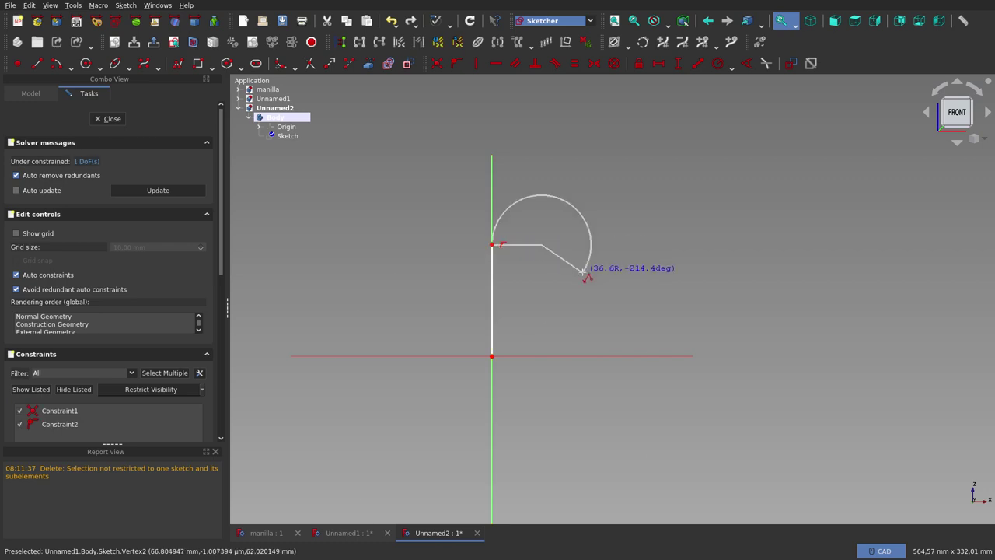
{"action": "key", "text": "m"}
{"action": "key", "text": "m"}
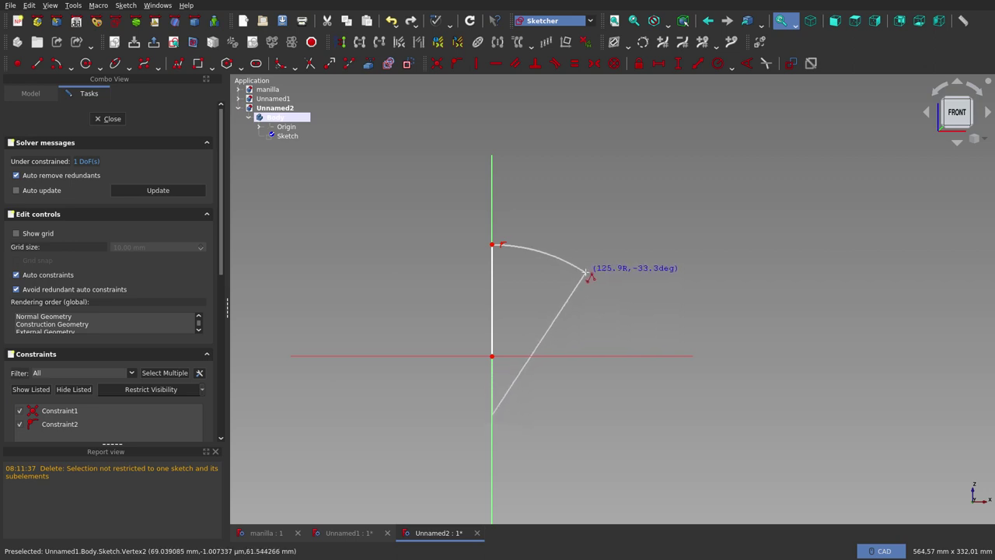
Draw the large and small top arcs, top line, drop to the axis, bottom edge and stem's first side
{"action": "left_click", "coordinate": [582, 273]}
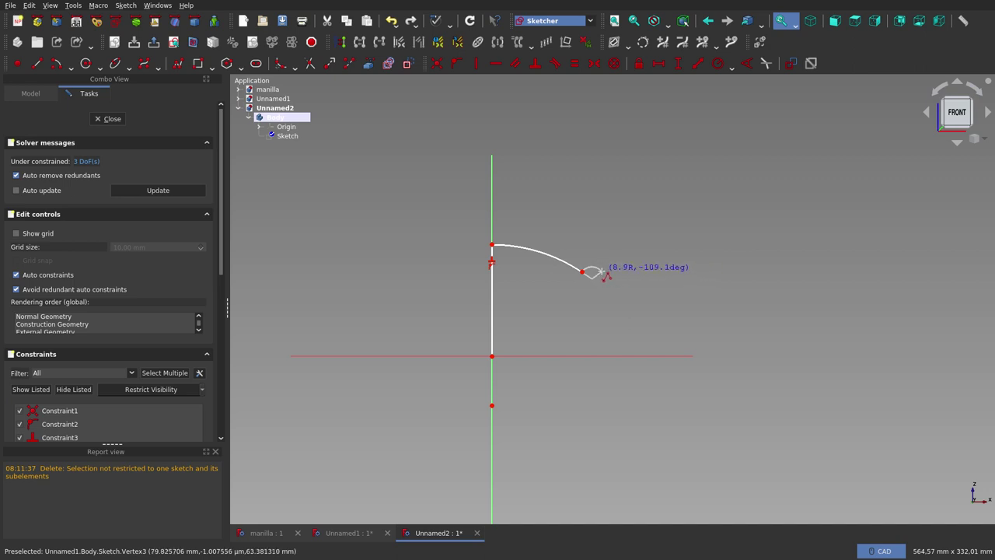
{"action": "left_click", "coordinate": [601, 271]}
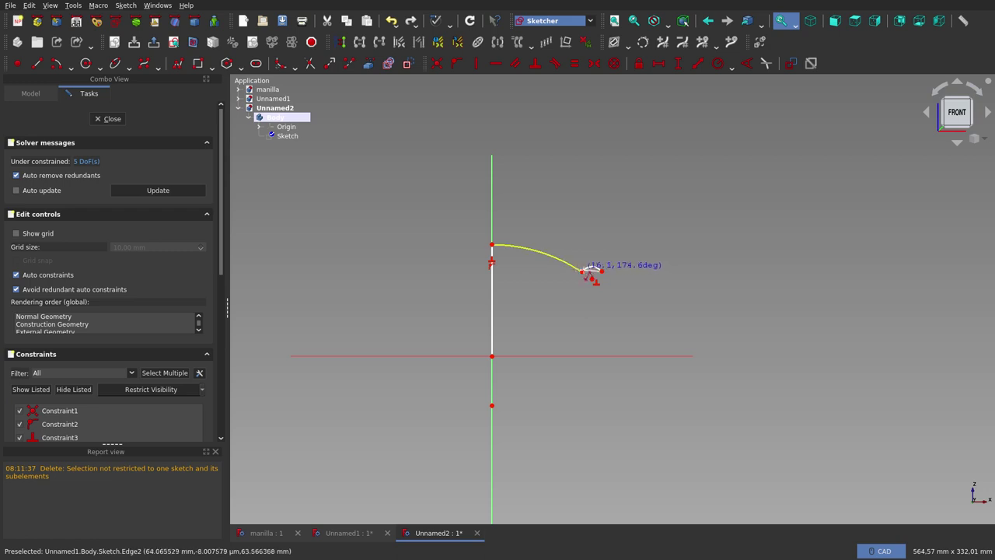
{"action": "left_click", "coordinate": [642, 242]}
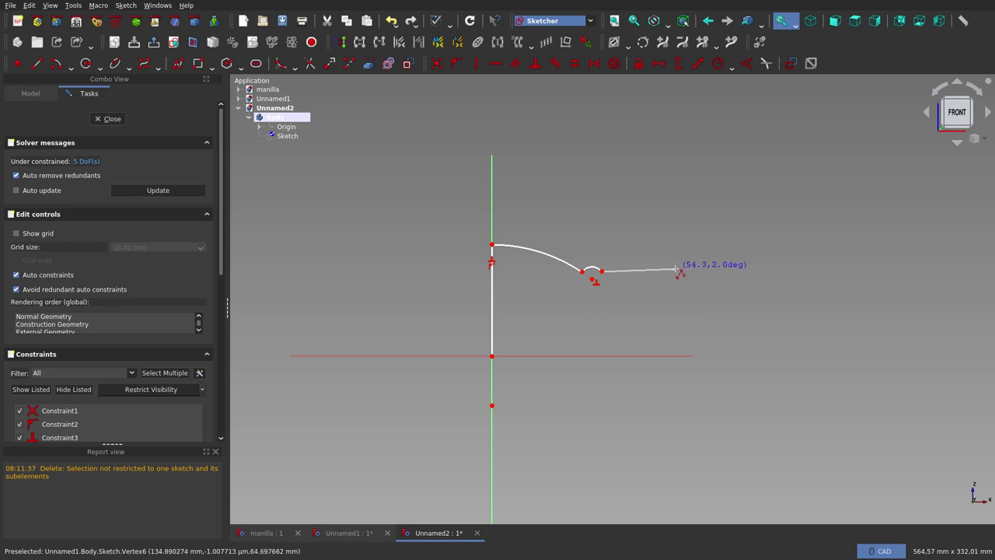
{"action": "left_click", "coordinate": [678, 271]}
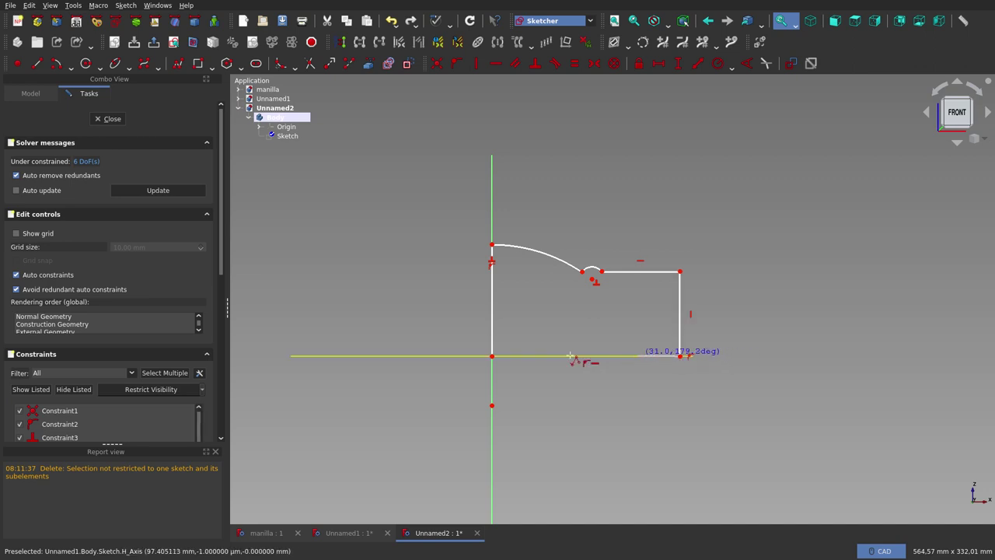
{"action": "left_click", "coordinate": [681, 356]}
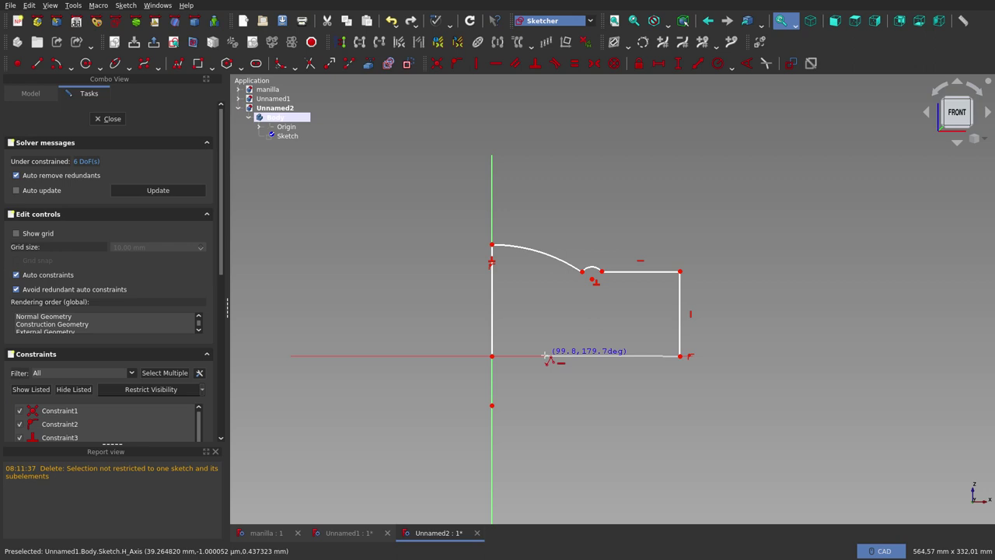
{"action": "left_click", "coordinate": [541, 356]}
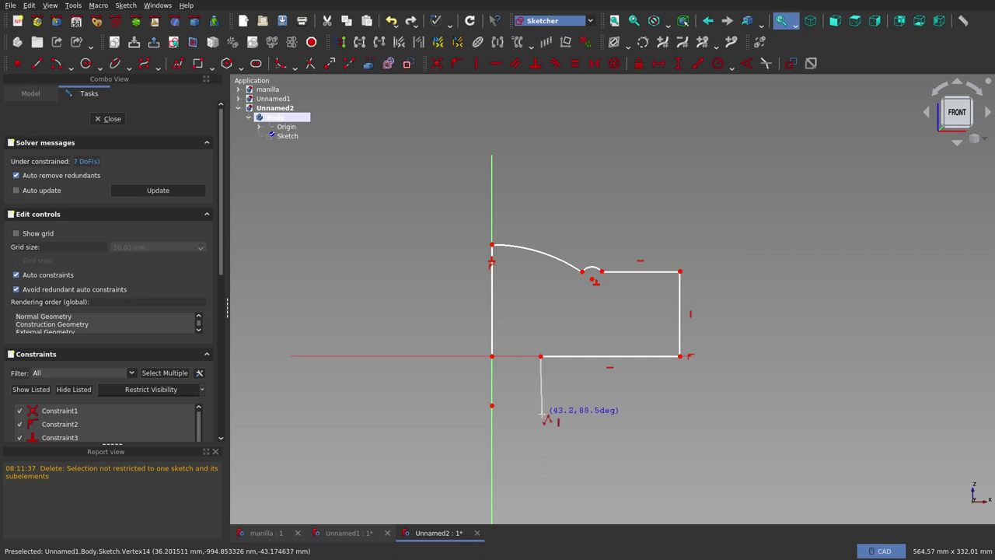
{"action": "left_click", "coordinate": [541, 415]}
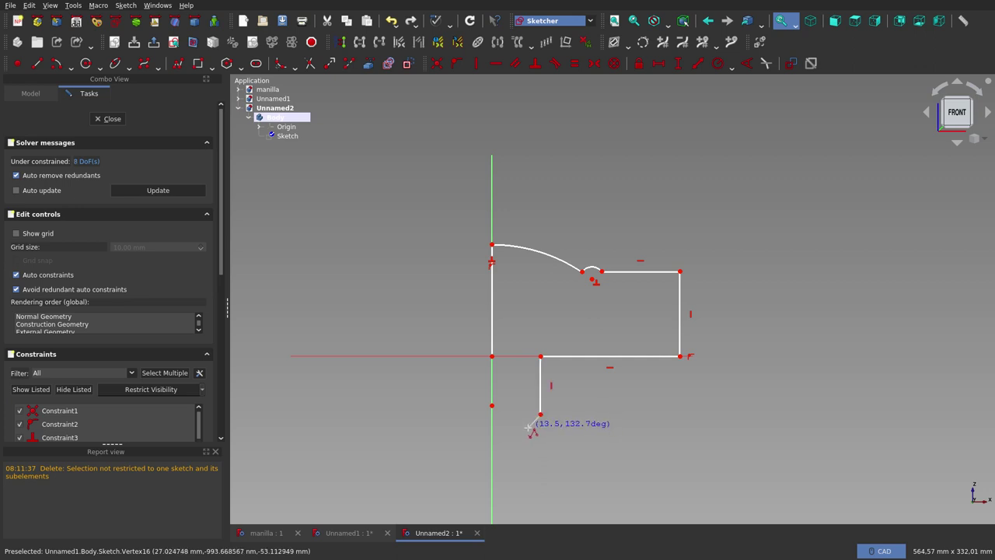
Add the stem's rounded bottom corner and flat bottom, run up to the axis and close at the origin
{"action": "key", "text": "m"}
{"action": "left_click", "coordinate": [528, 425]}
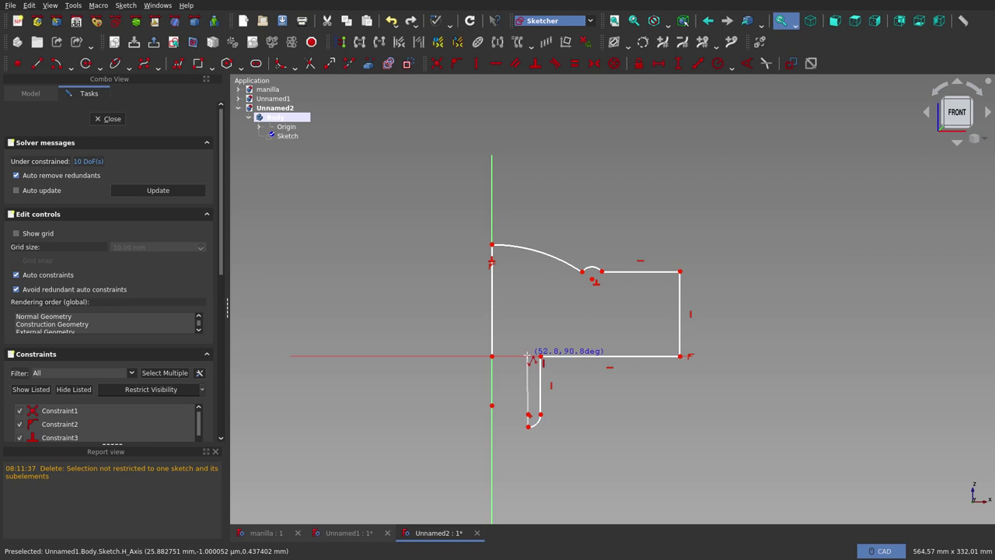
{"action": "scroll", "coordinate": [529, 426], "scroll_direction": "up", "scroll_amount": 5}
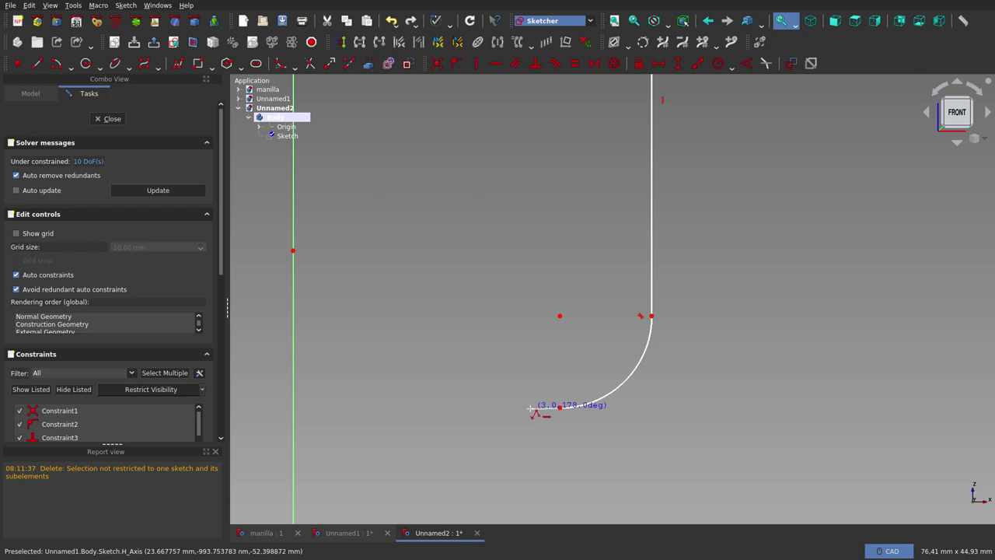
{"action": "left_click", "coordinate": [530, 407]}
{"action": "scroll", "coordinate": [529, 387], "scroll_direction": "down", "scroll_amount": 4}
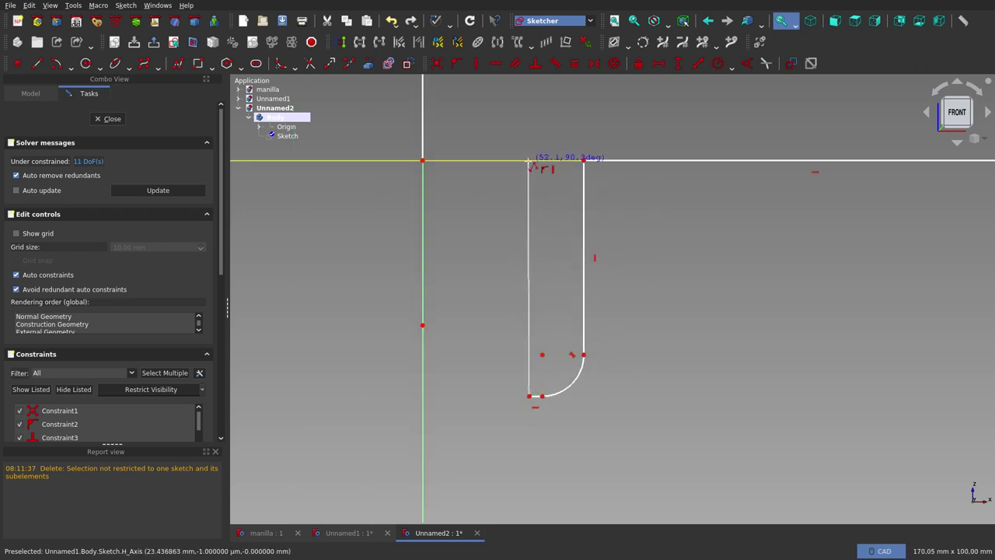
{"action": "left_click", "coordinate": [528, 162]}
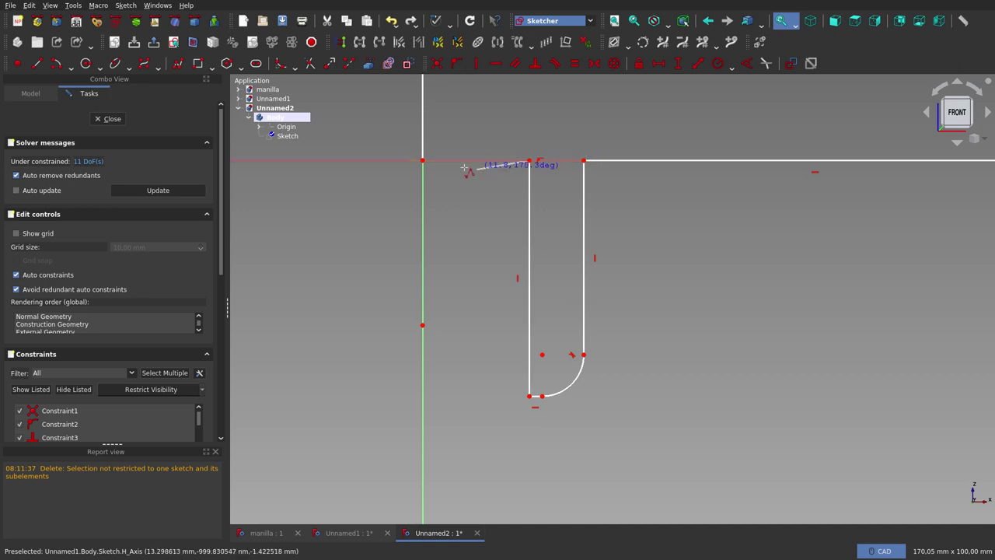
{"action": "left_click", "coordinate": [423, 160]}
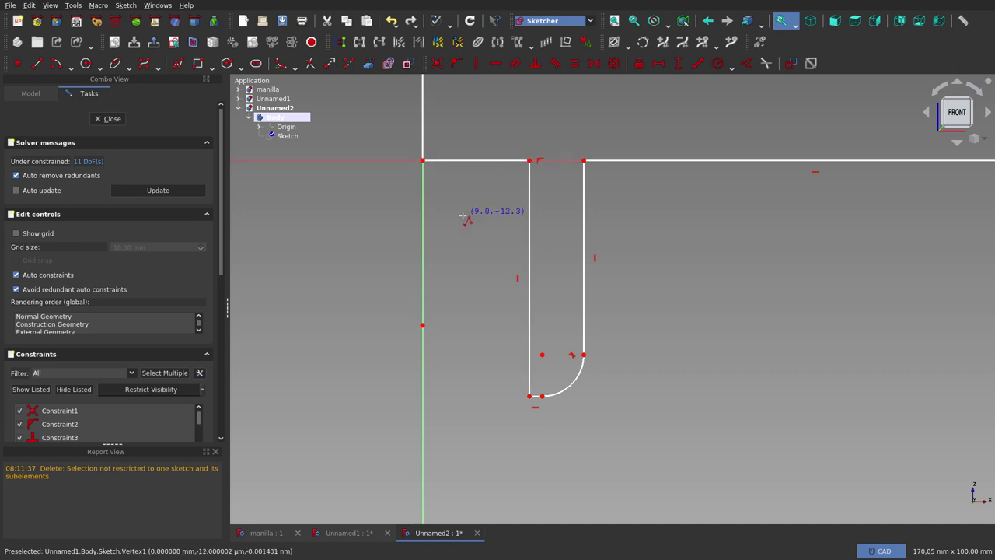
{"action": "scroll", "coordinate": [462, 215], "scroll_direction": "down", "scroll_amount": 5}
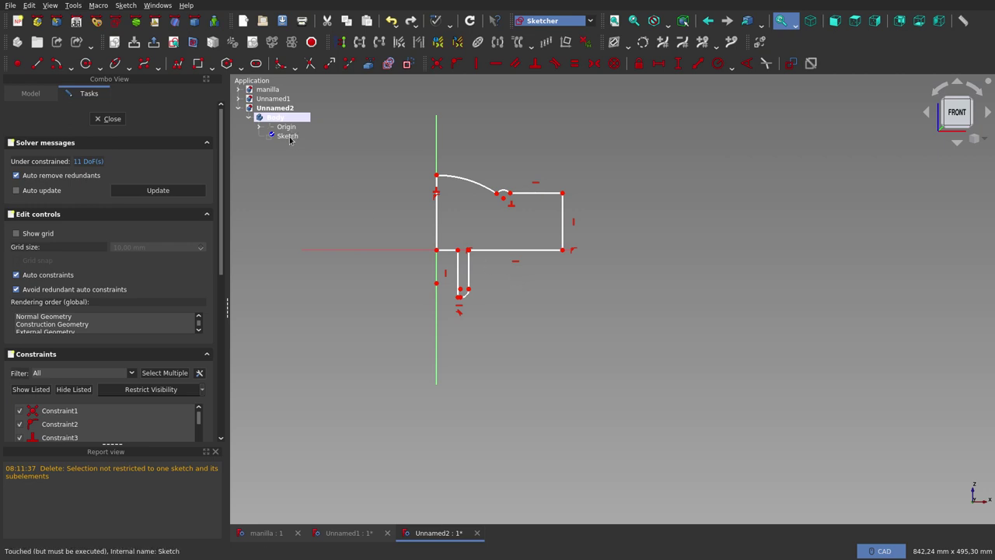
Close the sketch and revolve the profile 360° about the vertical sketch axis
{"action": "left_click", "coordinate": [107, 118]}
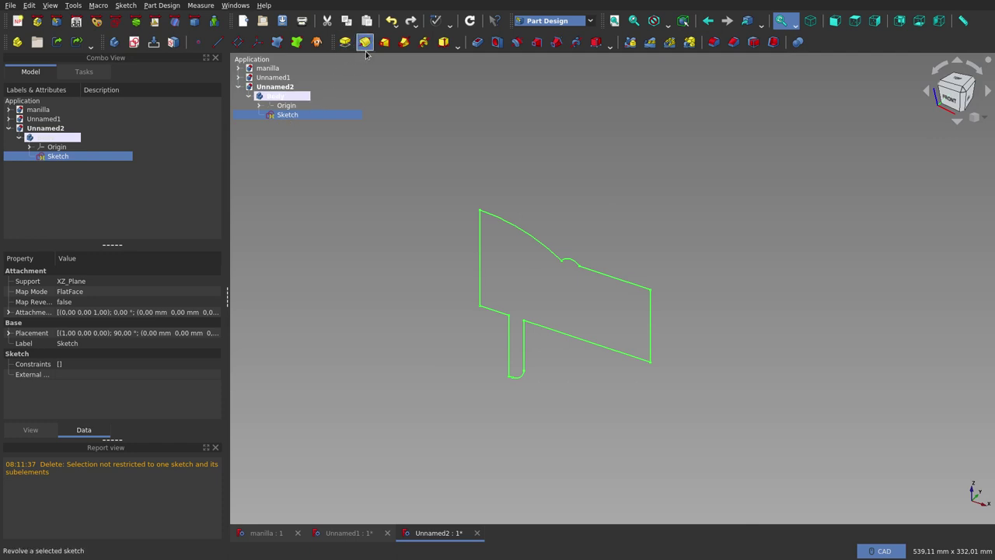
{"action": "left_click", "coordinate": [365, 42]}
{"action": "scroll", "coordinate": [651, 346], "scroll_direction": "down", "scroll_amount": 2}
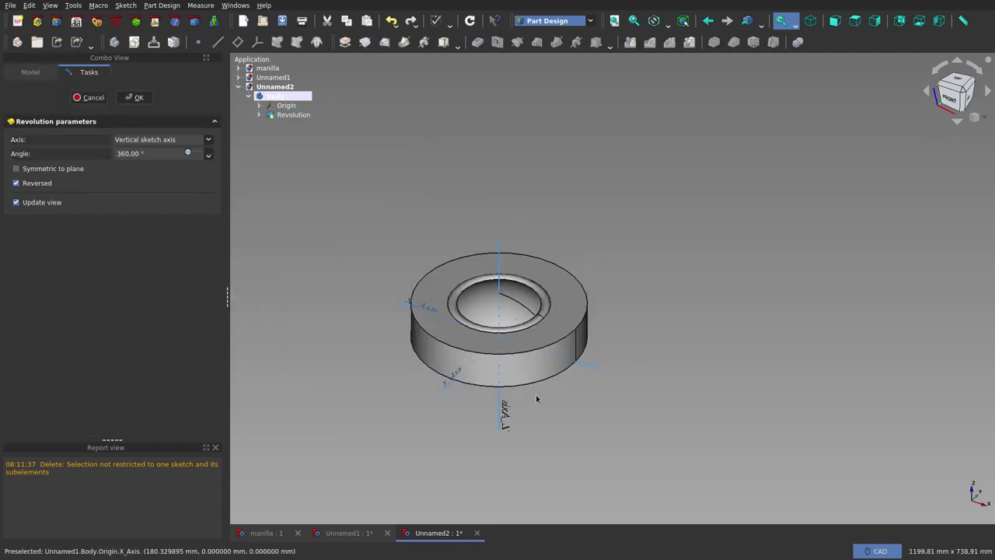
{"action": "scroll", "coordinate": [605, 334], "scroll_direction": "down", "scroll_amount": 3}
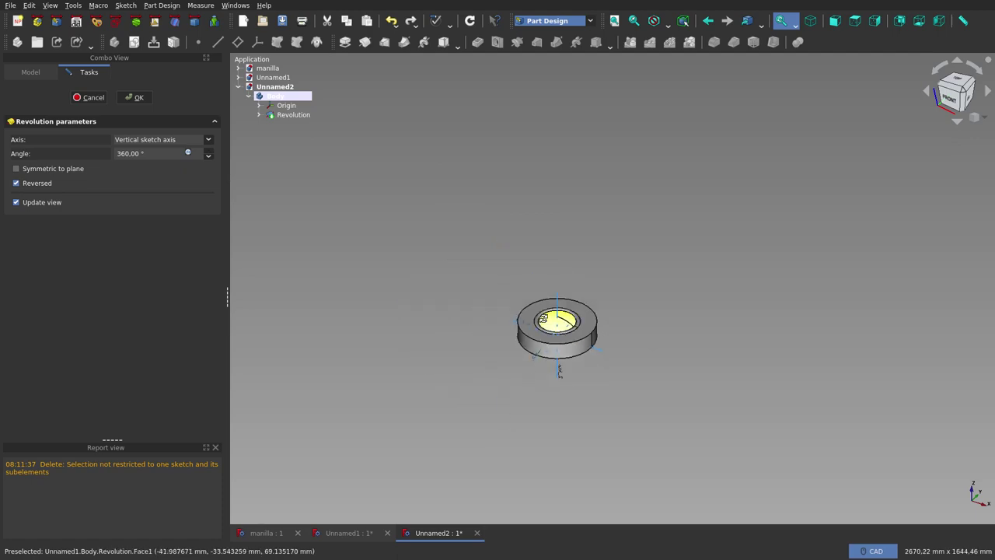
{"action": "mouse_move", "coordinate": [542, 318]}
{"action": "middle_mouse_down"}
{"action": "mouse_move", "coordinate": [569, 215]}
{"action": "mouse_move", "coordinate": [548, 336]}
{"action": "mouse_move", "coordinate": [583, 262]}
{"action": "mouse_move", "coordinate": [513, 408]}
{"action": "mouse_move", "coordinate": [657, 364]}
{"action": "middle_mouse_up"}
{"action": "scroll", "coordinate": [548, 337], "scroll_direction": "up", "scroll_amount": 5}
{"action": "scroll", "coordinate": [674, 222], "scroll_direction": "down", "scroll_amount": 5}
{"action": "scroll", "coordinate": [684, 259], "scroll_direction": "down", "scroll_amount": 3}
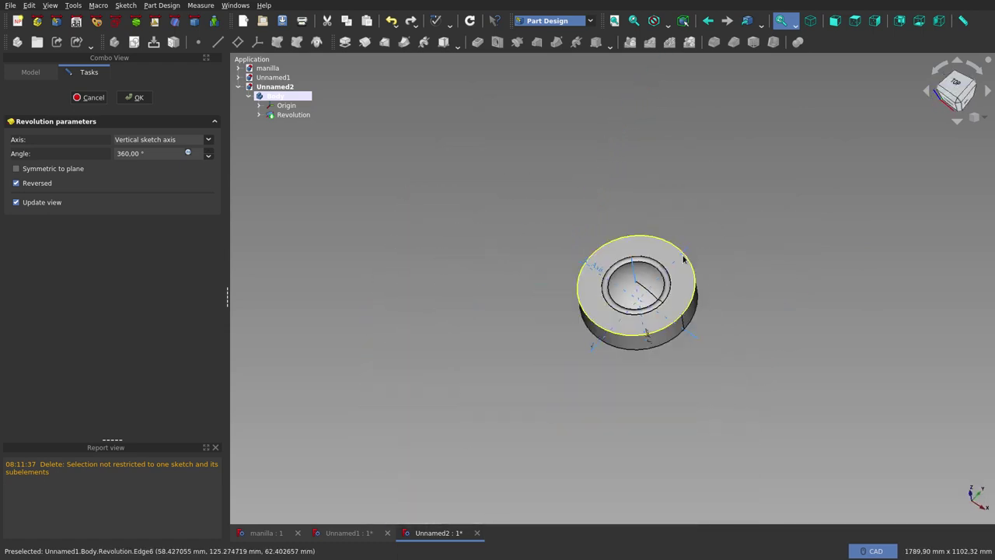
{"action": "left_click", "coordinate": [132, 99]}
{"action": "middle_click_drag", "start_coordinate": [626, 289], "coordinate": [677, 305]}
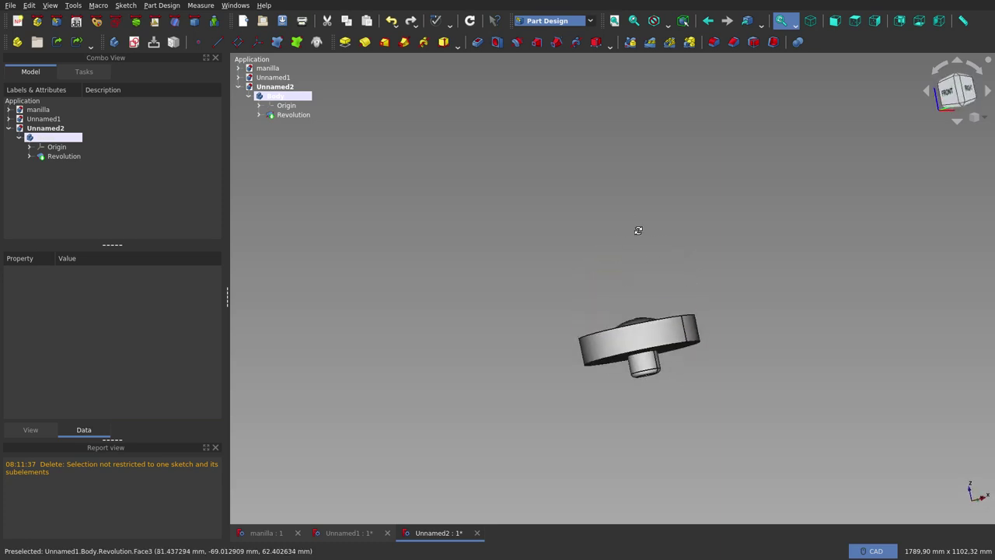
{"action": "scroll", "coordinate": [657, 329], "scroll_direction": "up", "scroll_amount": 5}
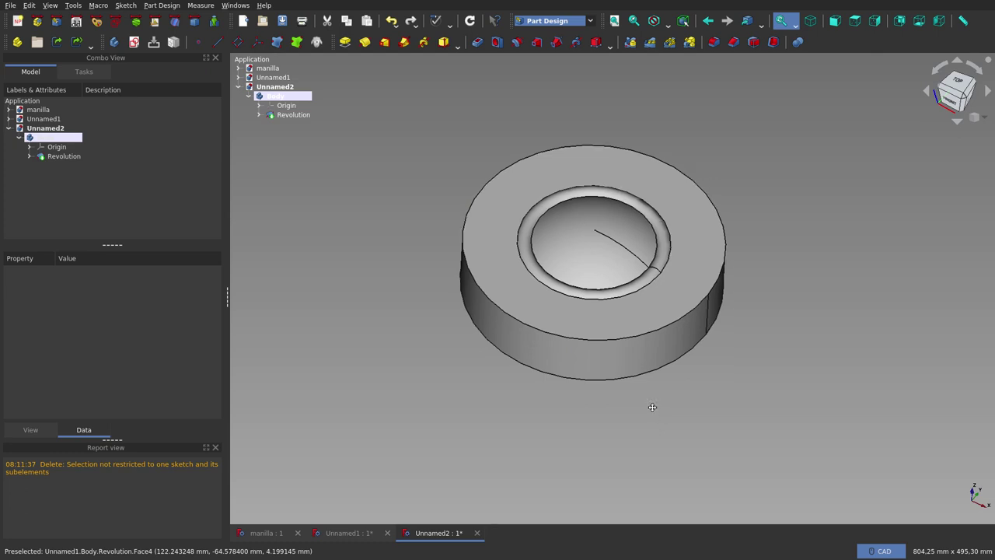
{"action": "mouse_move", "coordinate": [651, 404]}
{"action": "middle_mouse_down"}
{"action": "mouse_move", "coordinate": [636, 249]}
{"action": "mouse_move", "coordinate": [645, 338]}
{"action": "mouse_move", "coordinate": [666, 342]}
{"action": "middle_mouse_up"}
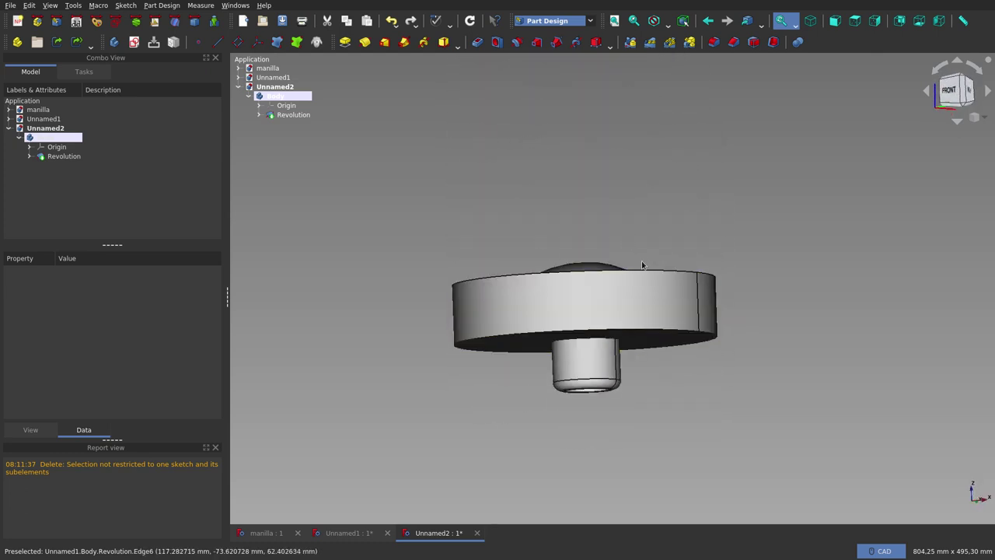
{"action": "mouse_move", "coordinate": [644, 262]}
{"action": "middle_mouse_down"}
{"action": "mouse_move", "coordinate": [657, 321]}
{"action": "mouse_move", "coordinate": [637, 345]}
{"action": "middle_mouse_up"}
{"action": "scroll", "coordinate": [637, 345], "scroll_direction": "down", "scroll_amount": 3}
{"action": "mouse_move", "coordinate": [645, 311]}
{"action": "middle_mouse_down"}
{"action": "mouse_move", "coordinate": [689, 304]}
{"action": "mouse_move", "coordinate": [661, 267]}
{"action": "middle_mouse_up"}
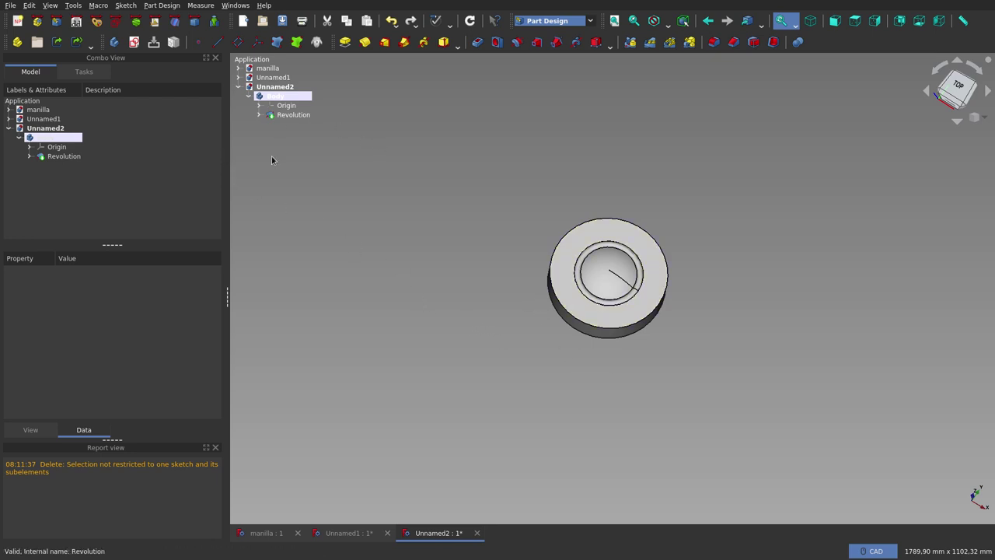
Open a new sketch on XZ_Plane, hide the Revolution and show the original profile sketch
{"action": "left_click", "coordinate": [135, 42]}
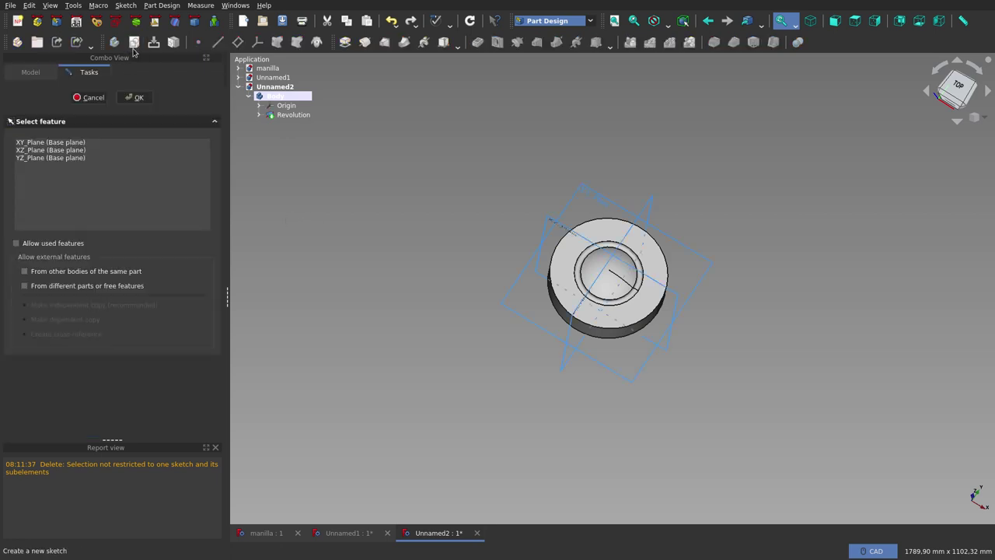
{"action": "left_click", "coordinate": [67, 151]}
{"action": "double_click", "coordinate": [207, 151]}
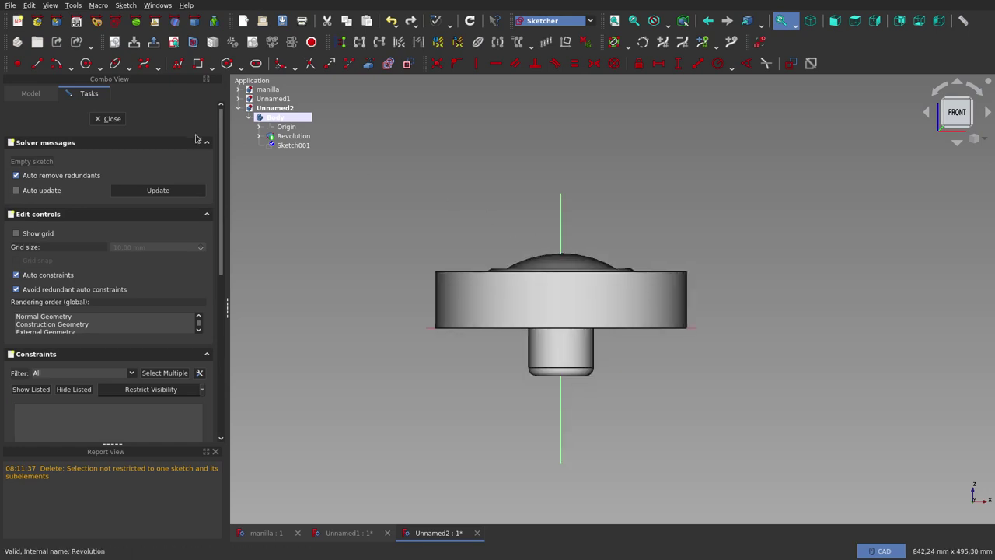
{"action": "left_click", "coordinate": [293, 136]}
{"action": "key", "text": "space"}
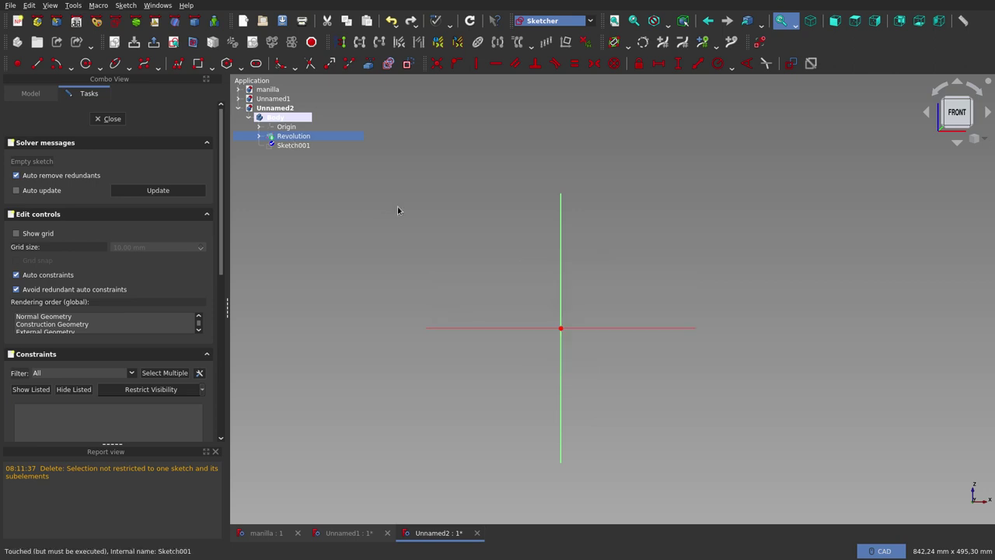
{"action": "left_click", "coordinate": [257, 136]}
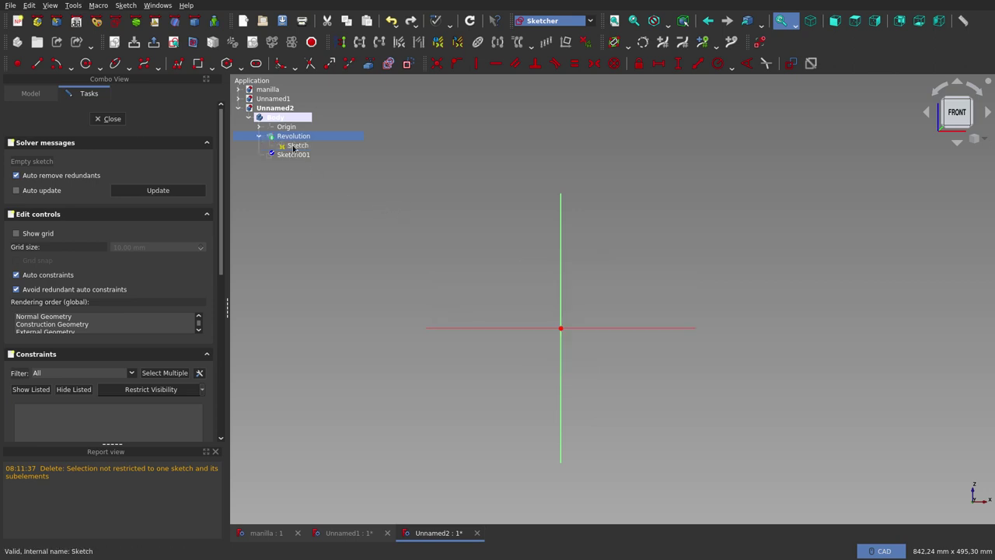
{"action": "left_click", "coordinate": [297, 145]}
{"action": "key", "text": "space"}
{"action": "left_click", "coordinate": [715, 308]}
{"action": "scroll", "coordinate": [768, 301], "scroll_direction": "up", "scroll_amount": 4}
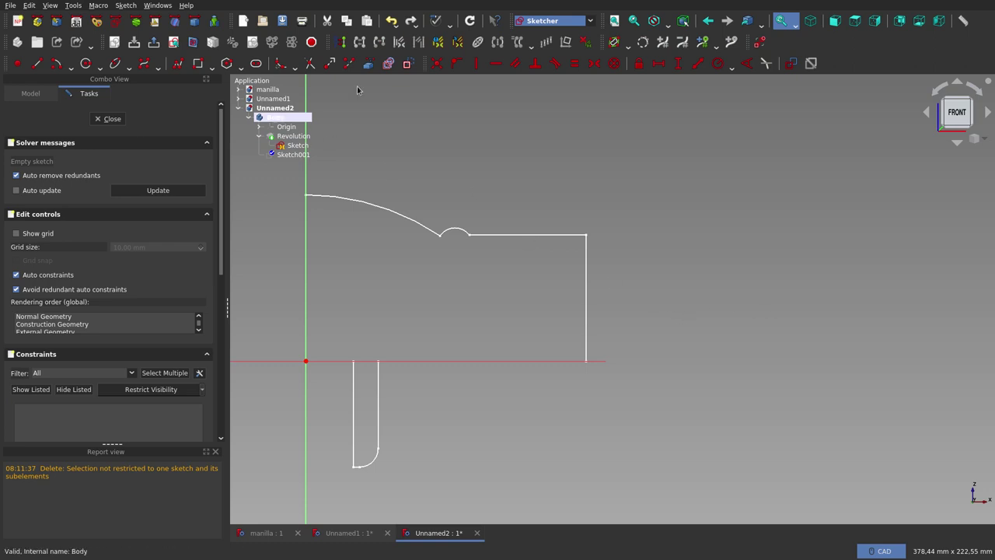
Link the original profile's top and right edges as external geometry
{"action": "left_click", "coordinate": [370, 63]}
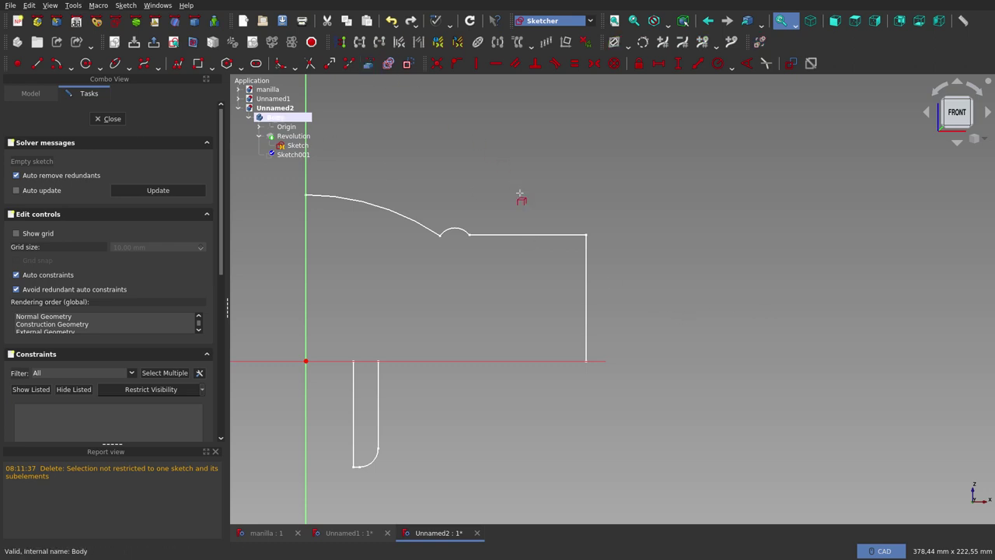
{"action": "left_click", "coordinate": [534, 234]}
{"action": "left_click", "coordinate": [586, 289]}
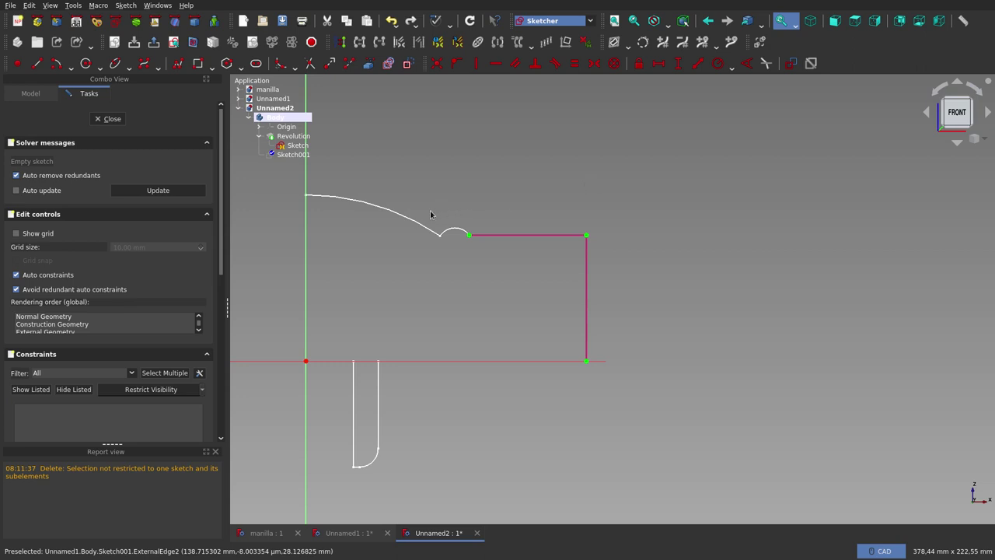
{"action": "scroll", "coordinate": [569, 276], "scroll_direction": "down", "scroll_amount": 2}
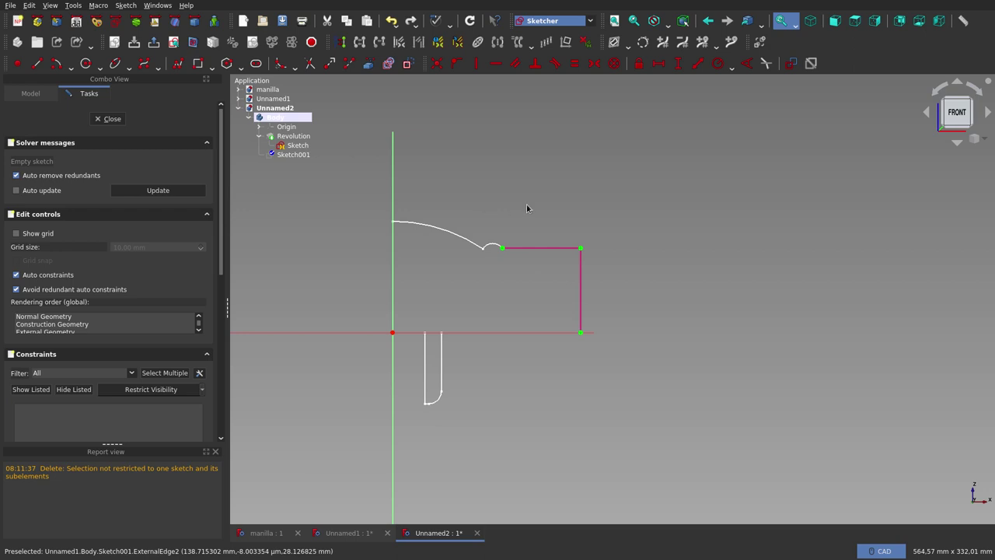
Draw a polyline down the right edge, a quarter arc to the axis, then along the axis, up and along the top
{"action": "left_click", "coordinate": [177, 67]}
{"action": "left_click", "coordinate": [580, 277]}
{"action": "left_click", "coordinate": [580, 306]}
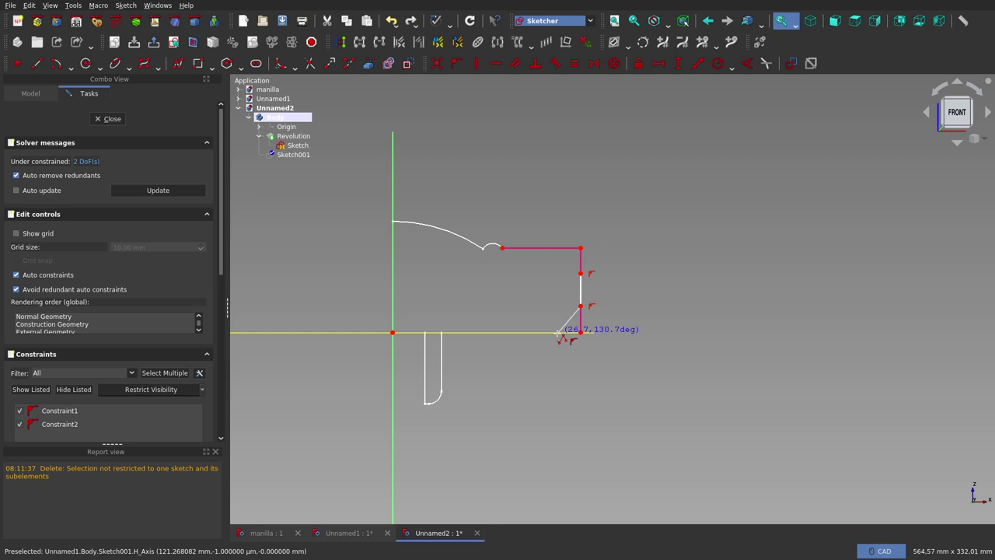
{"action": "key", "text": "m"}
{"action": "key", "text": "m"}
{"action": "key", "text": "m"}
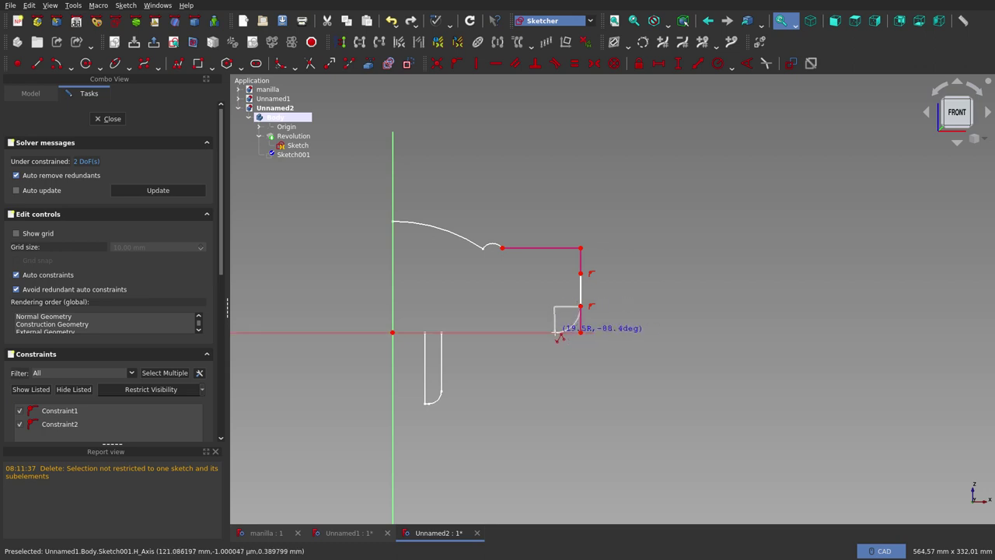
{"action": "left_click", "coordinate": [556, 335]}
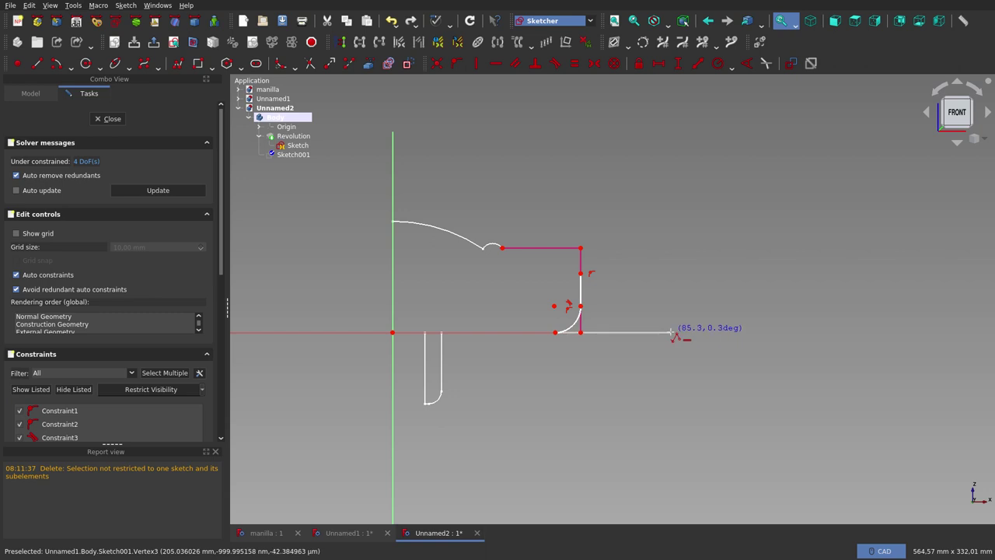
{"action": "left_click", "coordinate": [671, 333]}
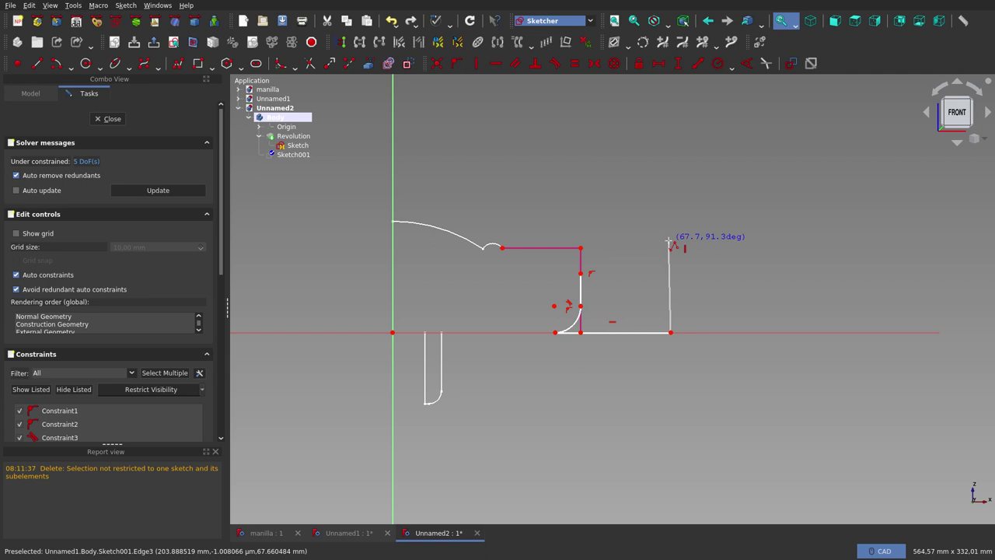
{"action": "left_click", "coordinate": [669, 241]}
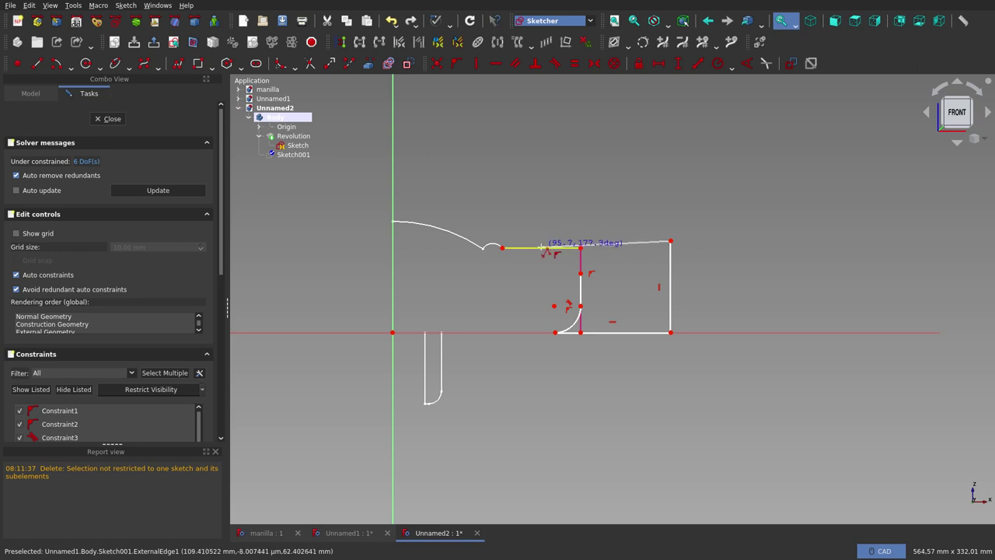
{"action": "left_click", "coordinate": [542, 247]}
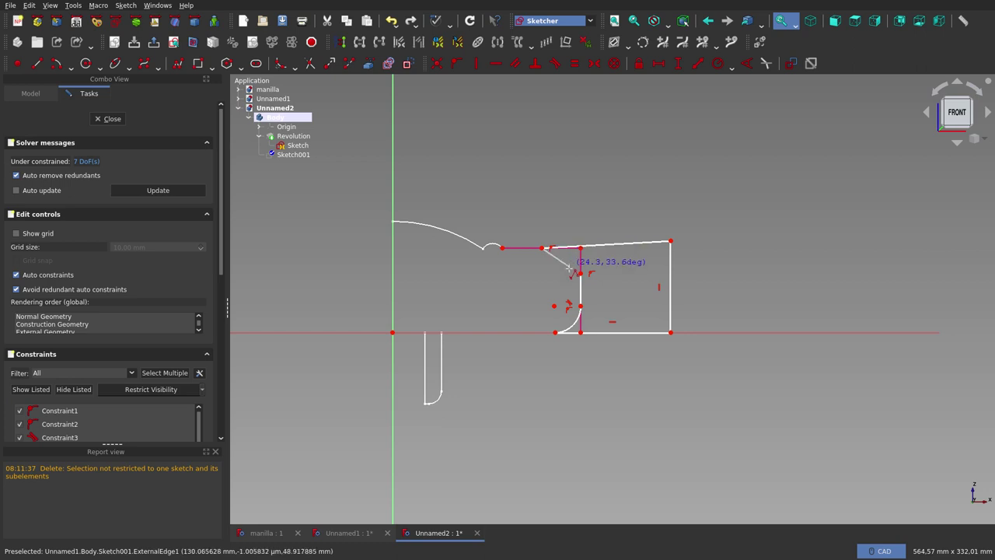
Cycle the polyline's segment modes, then end it without adding another arc
{"action": "key", "text": "m"}
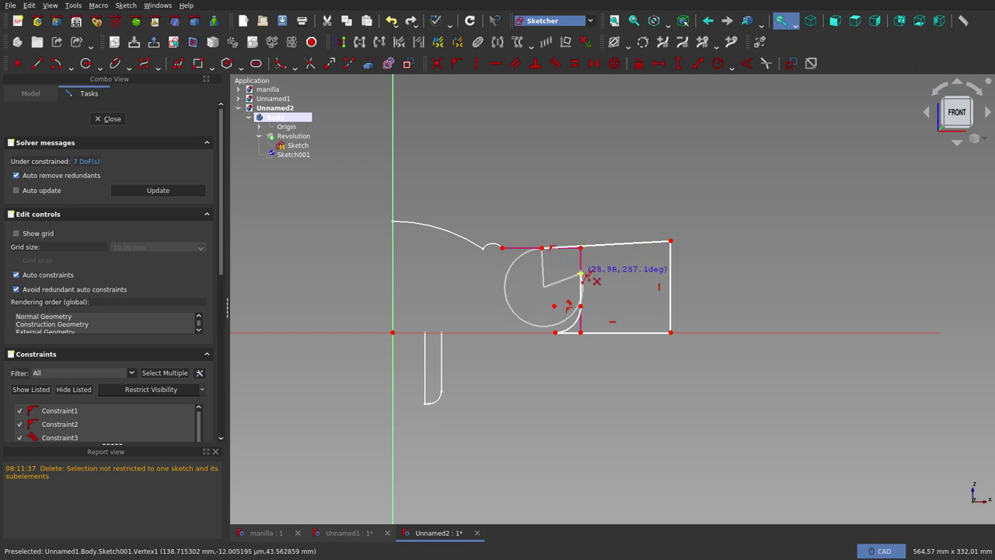
{"action": "key", "text": "m"}
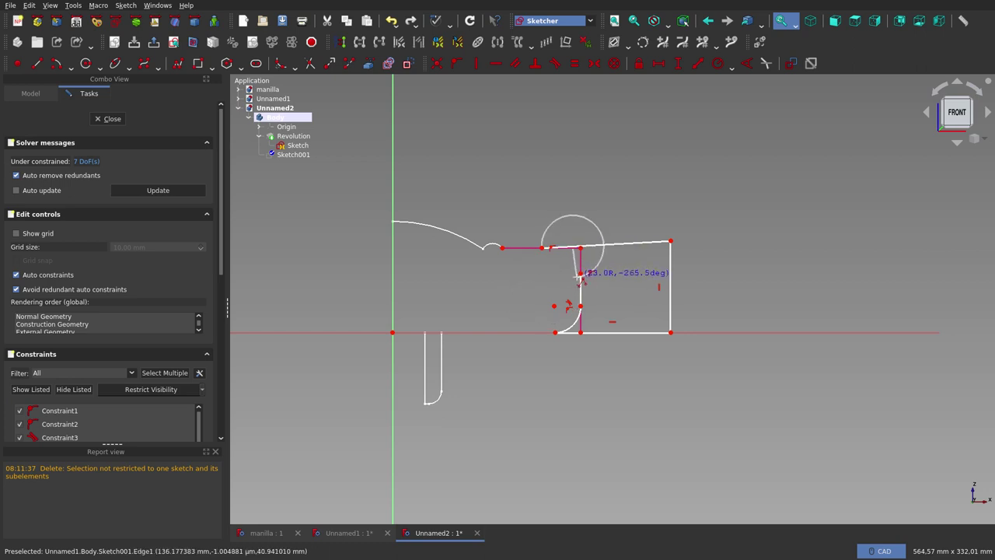
{"action": "key", "text": "m"}
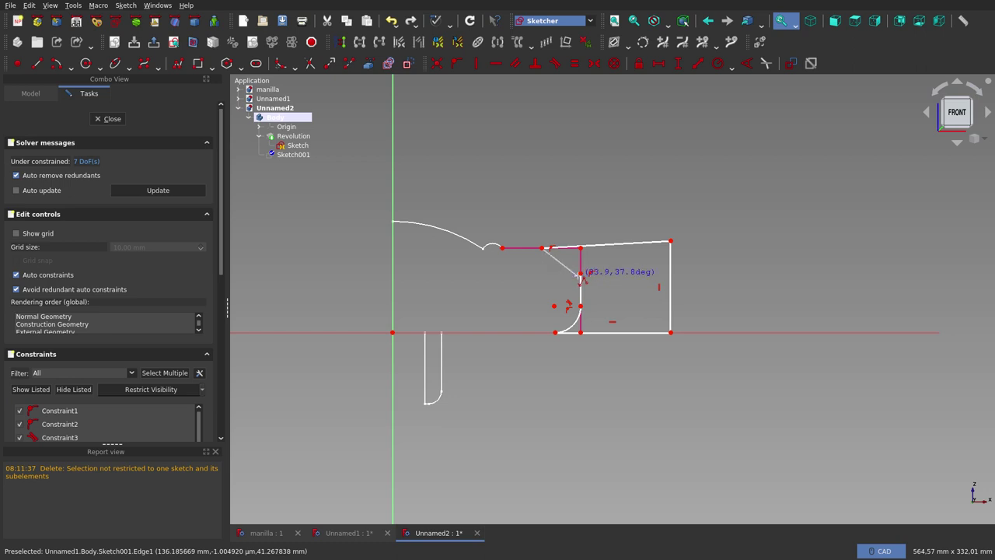
{"action": "scroll", "coordinate": [580, 276], "scroll_direction": "up", "scroll_amount": 2}
{"action": "scroll", "coordinate": [583, 273], "scroll_direction": "up", "scroll_amount": 4}
{"action": "key", "text": "m"}
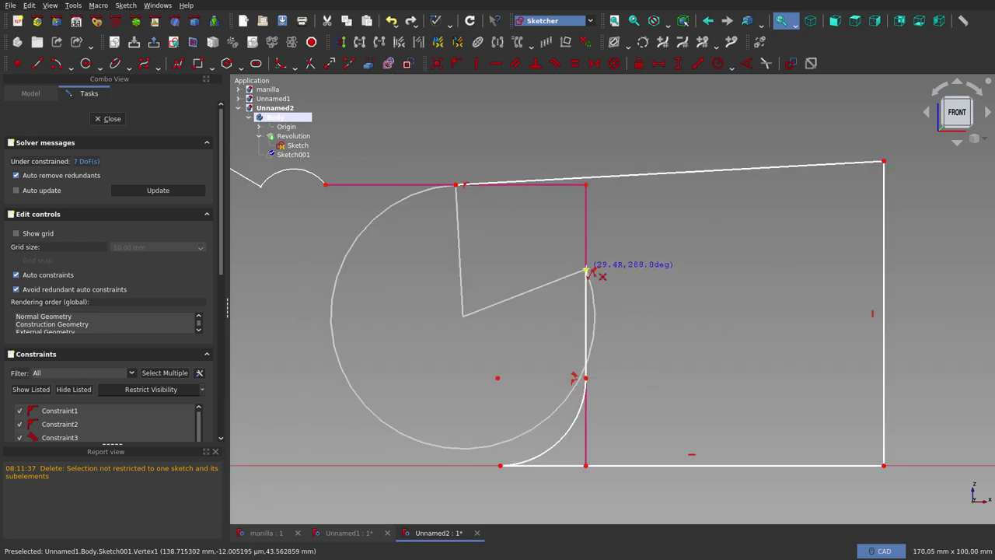
{"action": "key", "text": "m"}
{"action": "key", "text": "m"}
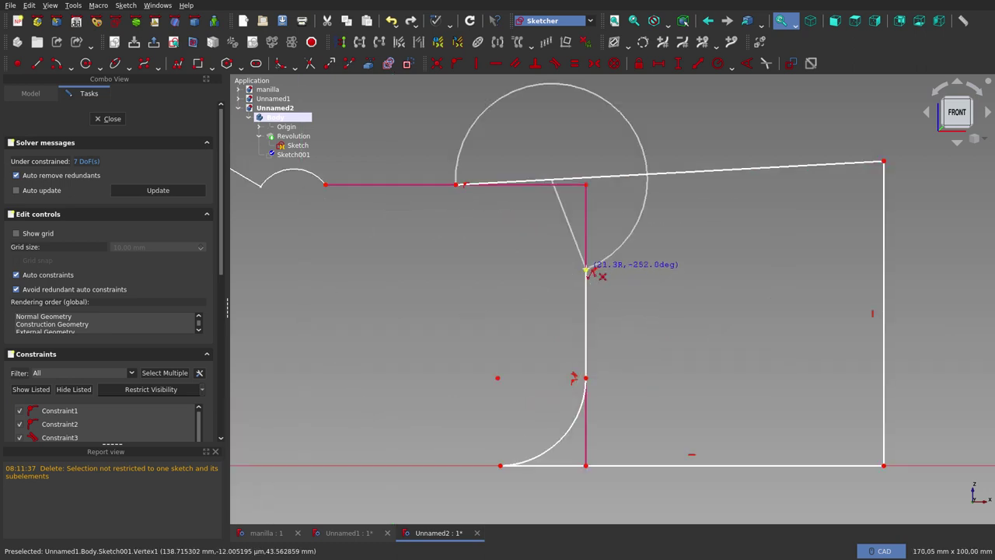
{"action": "right_click", "coordinate": [483, 254]}
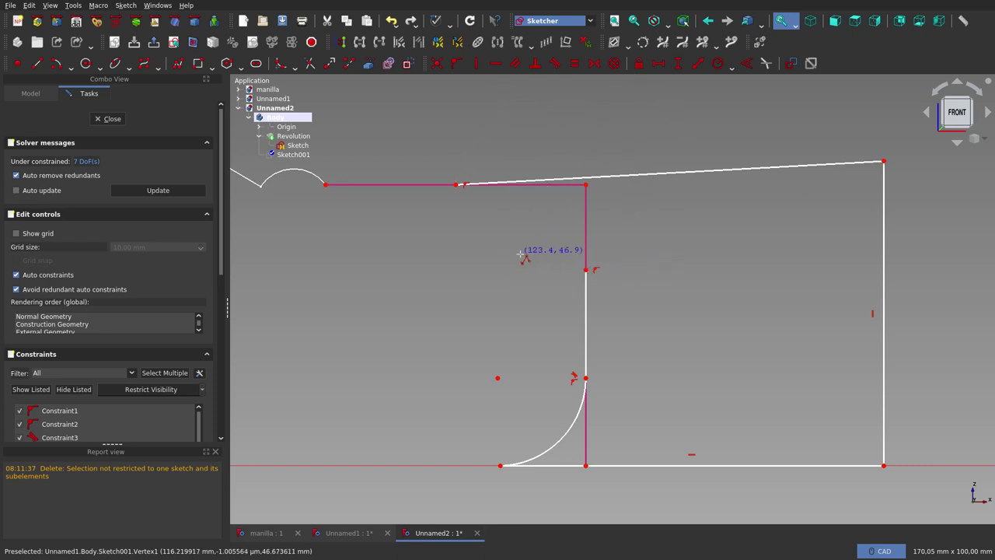
{"action": "scroll", "coordinate": [749, 236], "scroll_direction": "down", "scroll_amount": 4}
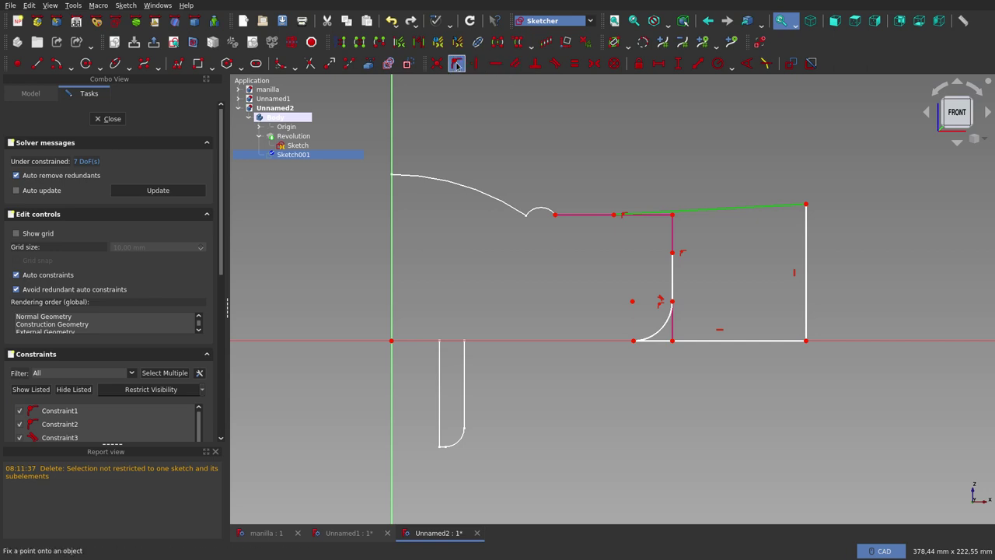
Make the top edge horizontal and add an arc at the upper-left corner, tangent to the top line
{"action": "left_click", "coordinate": [496, 64]}
{"action": "scroll", "coordinate": [692, 226], "scroll_direction": "up", "scroll_amount": 4}
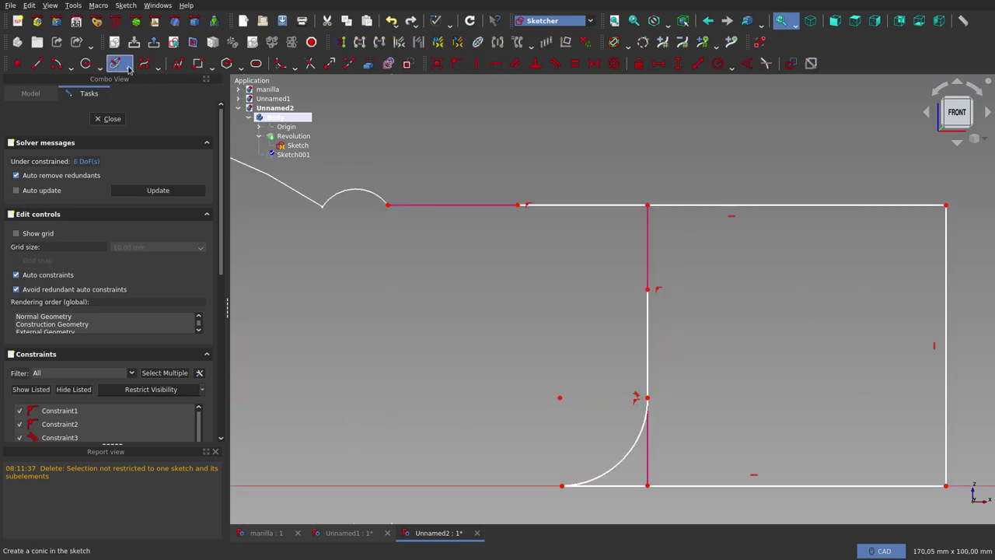
{"action": "left_click", "coordinate": [56, 63]}
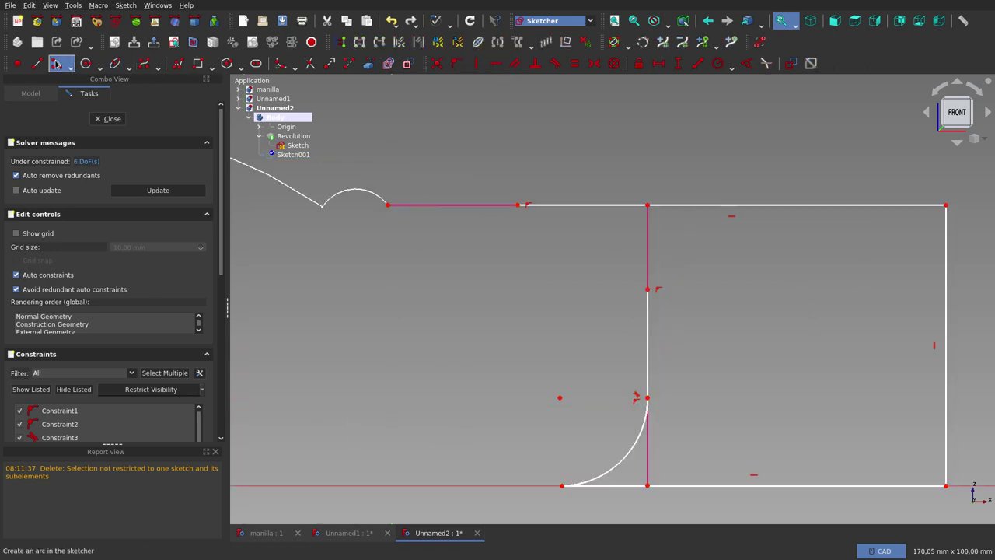
{"action": "left_click", "coordinate": [547, 299]}
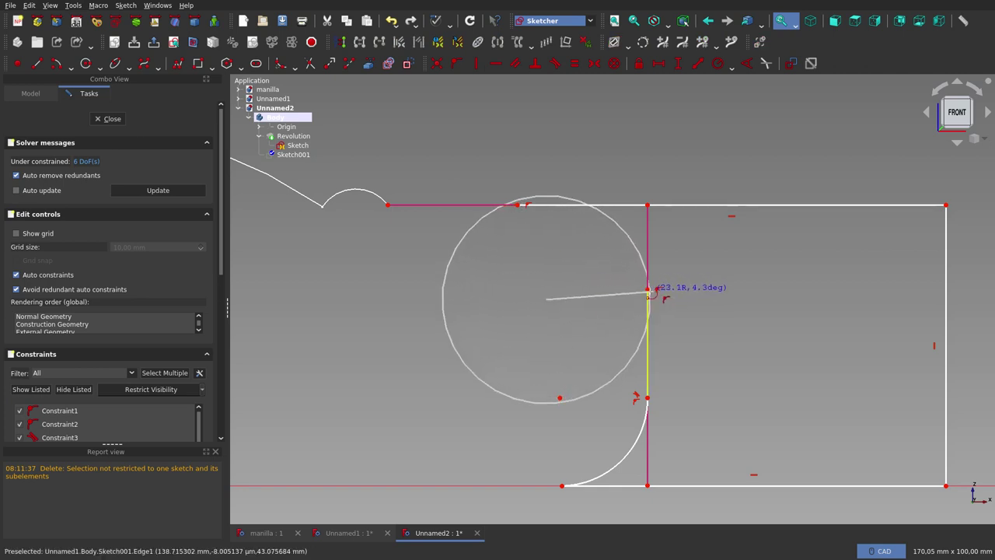
{"action": "left_click", "coordinate": [647, 292]}
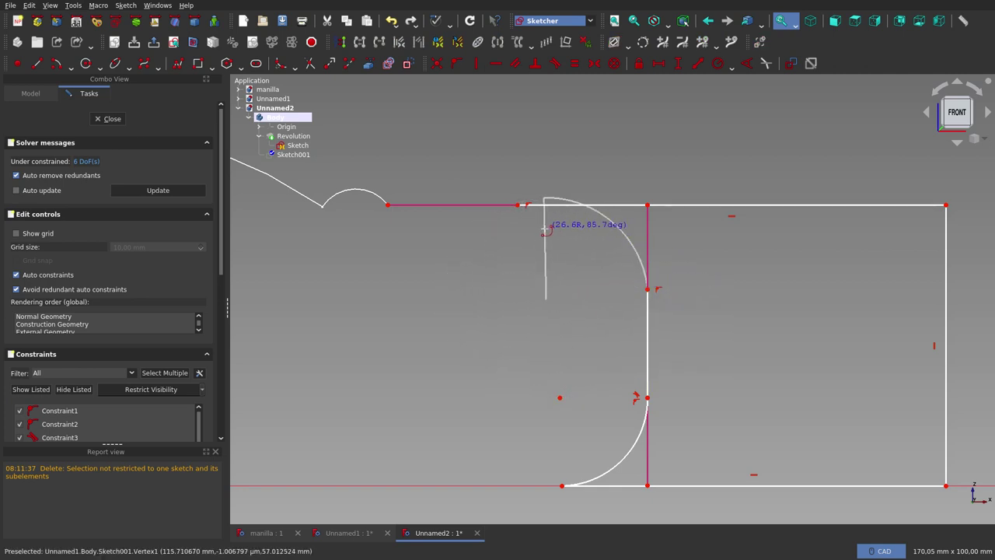
{"action": "left_click", "coordinate": [543, 199]}
{"action": "left_click_drag", "start_coordinate": [543, 199], "coordinate": [543, 223]}
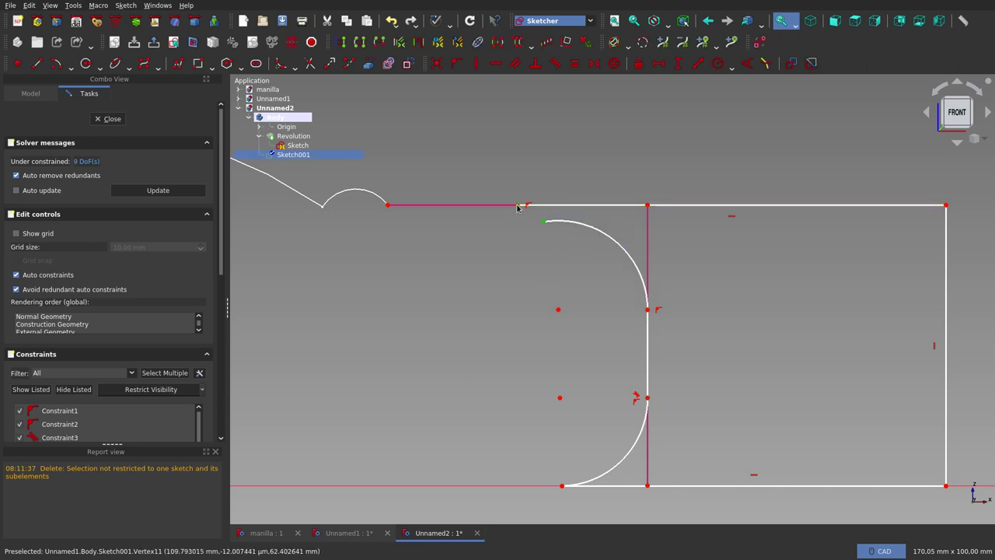
{"action": "left_click", "coordinate": [517, 205]}
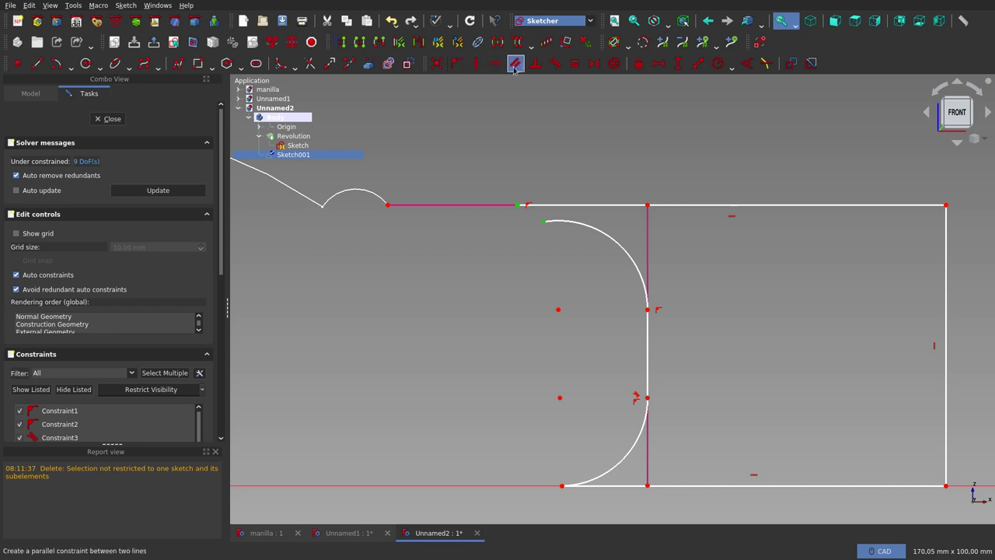
{"action": "left_click", "coordinate": [554, 66]}
{"action": "scroll", "coordinate": [646, 325], "scroll_direction": "down", "scroll_amount": 2}
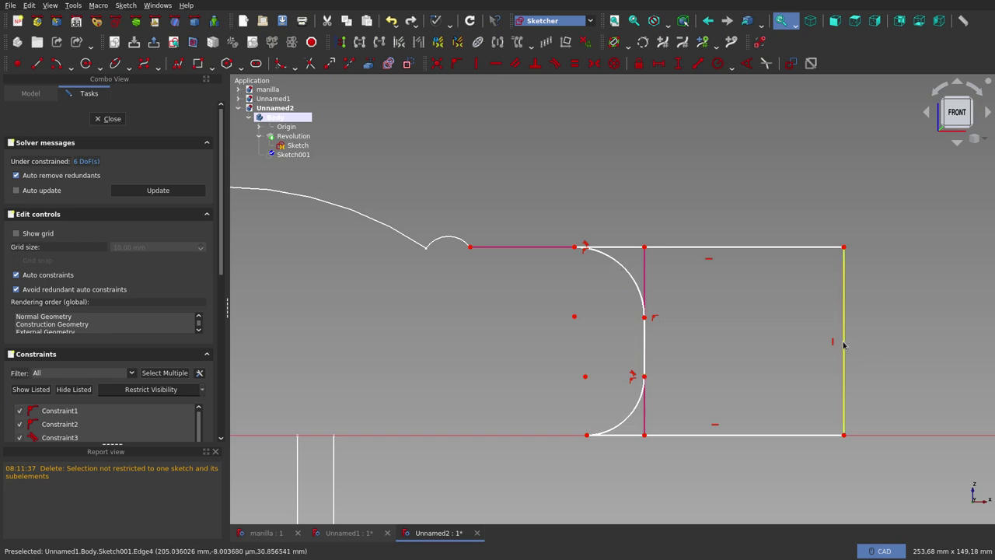
Narrow the outline by moving its right edge, then pin the bottom-right corner onto H_Axis
{"action": "left_click_drag", "start_coordinate": [844, 346], "coordinate": [781, 339]}
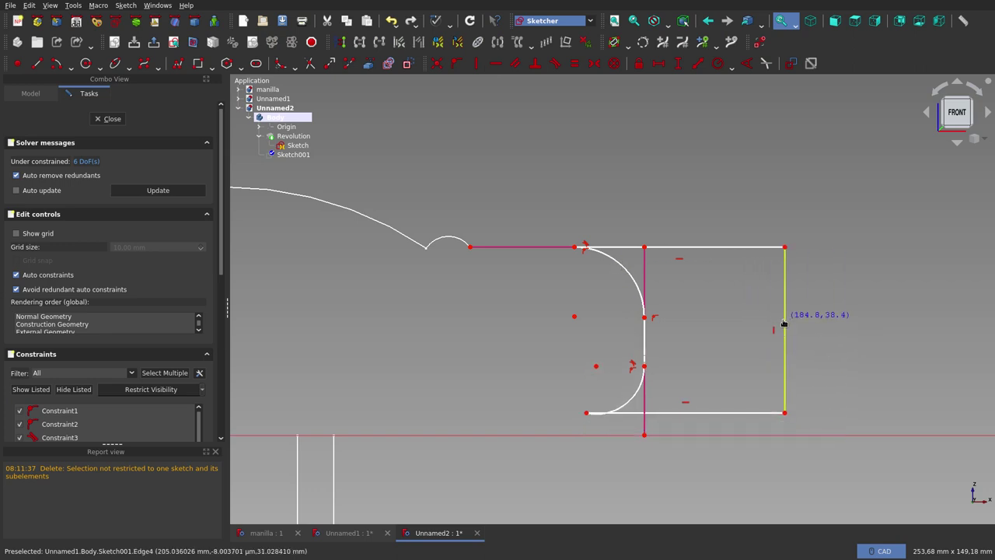
{"action": "left_click_drag", "start_coordinate": [780, 340], "coordinate": [785, 338]}
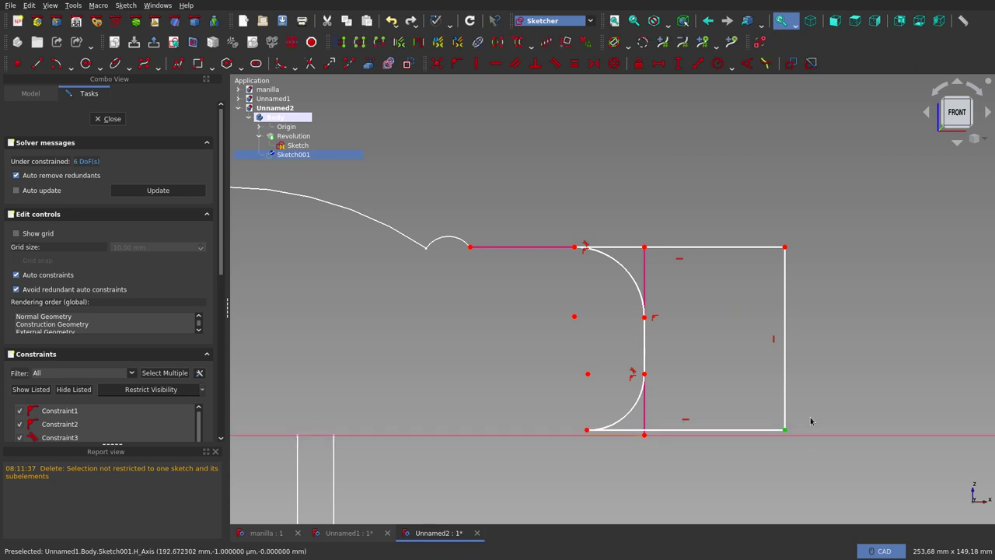
{"action": "left_click", "coordinate": [786, 430]}
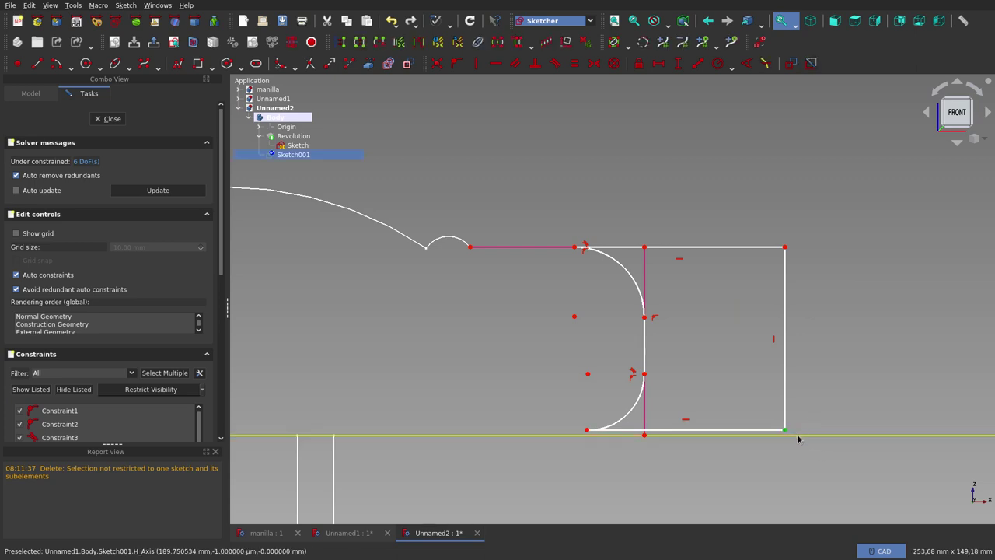
{"action": "left_click", "coordinate": [799, 440]}
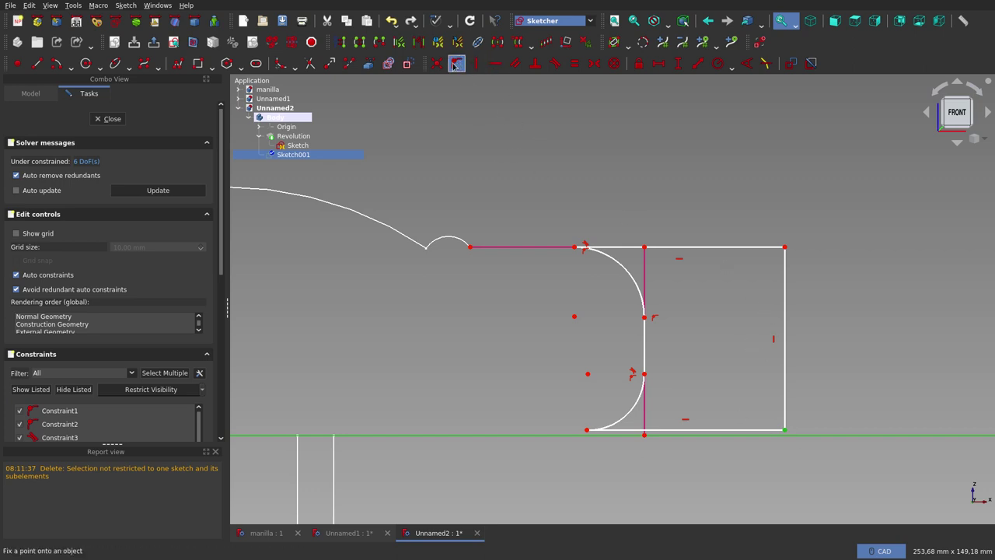
{"action": "left_click", "coordinate": [456, 62]}
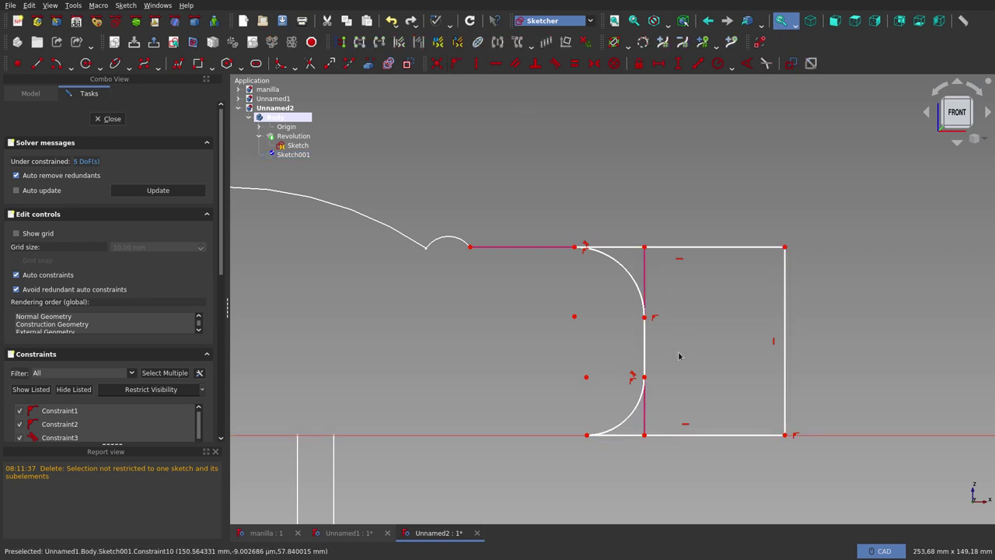
{"action": "scroll", "coordinate": [693, 354], "scroll_direction": "down", "scroll_amount": 2}
{"action": "scroll", "coordinate": [693, 353], "scroll_direction": "down", "scroll_amount": 2}
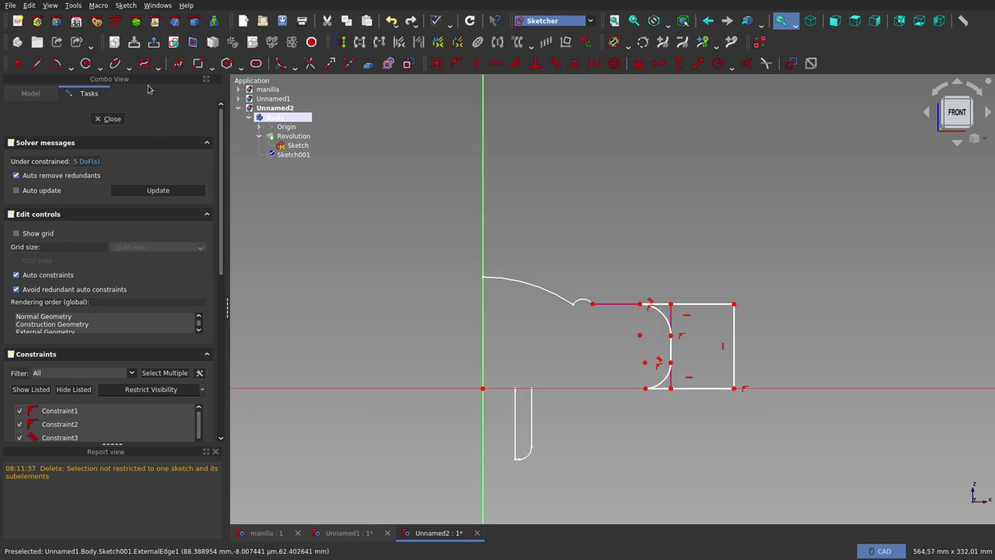
Show the Revolution ring, view it from above against the cut outline, and close Sketch001
{"action": "key", "text": "space"}
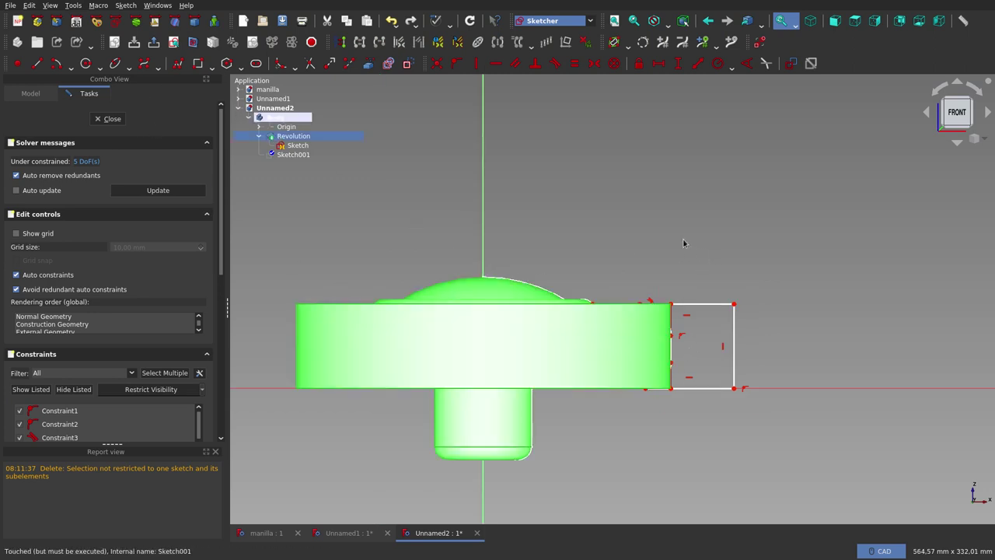
{"action": "middle_click_drag", "start_coordinate": [652, 232], "coordinate": [648, 295]}
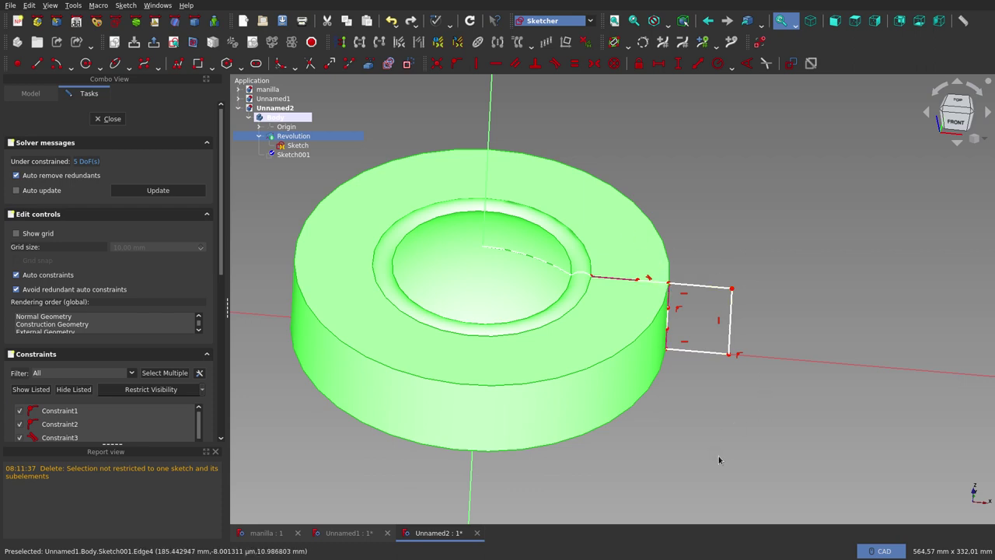
{"action": "left_click", "coordinate": [109, 119]}
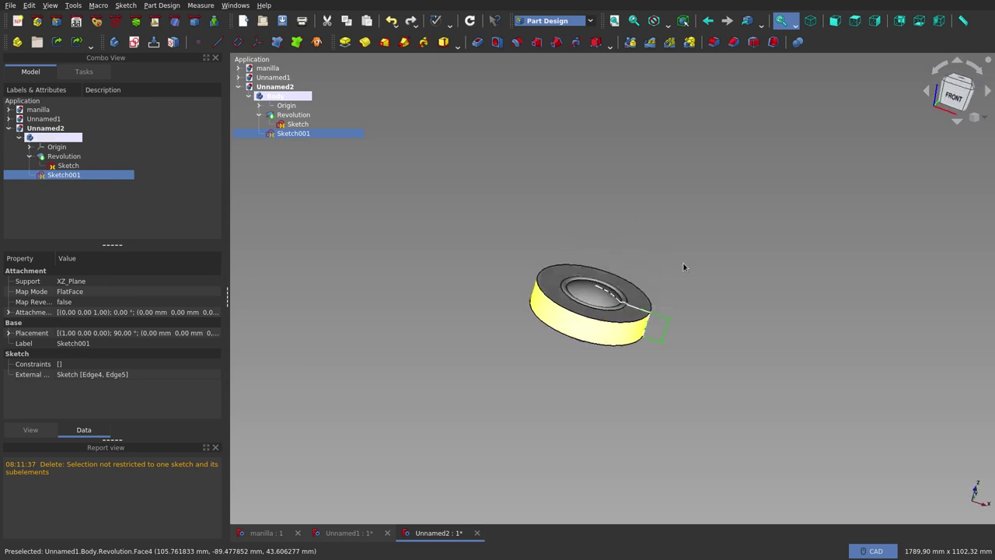
Hide the revolved Revolution solid
{"action": "left_click", "coordinate": [658, 327]}
{"action": "key", "text": "space"}
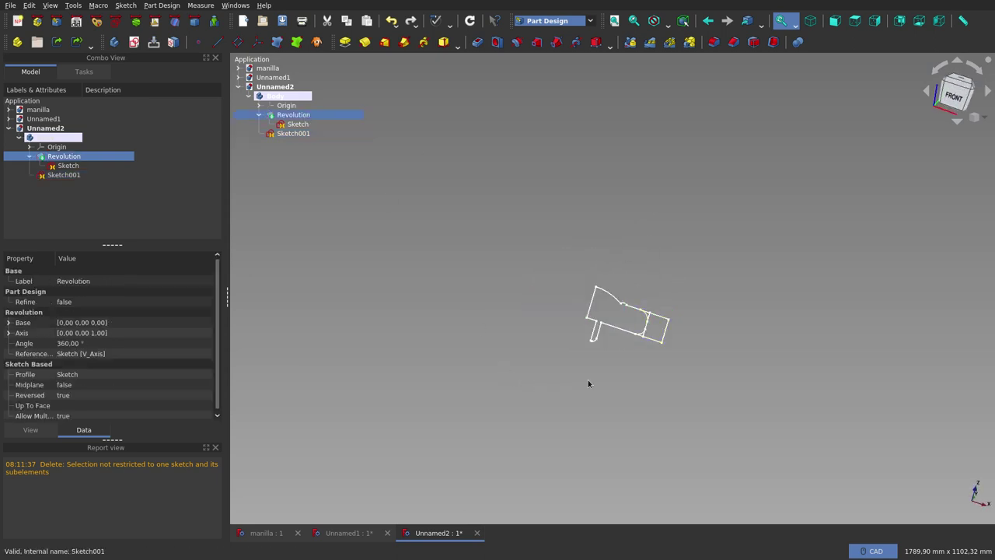
{"action": "scroll", "coordinate": [614, 365], "scroll_direction": "up", "scroll_amount": 5}
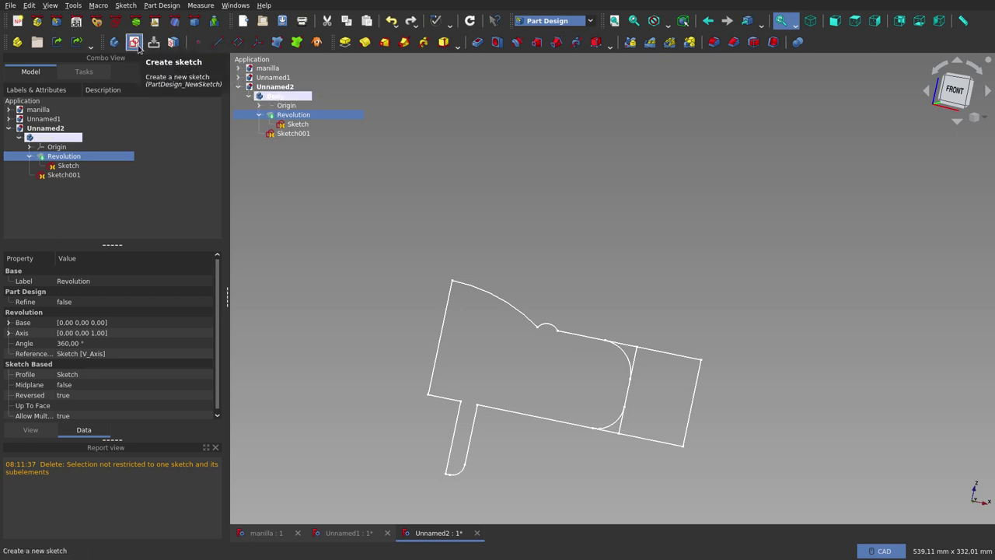
Create a new sketch on the XY_Plane and orbit to see it in perspective
{"action": "left_click", "coordinate": [134, 42]}
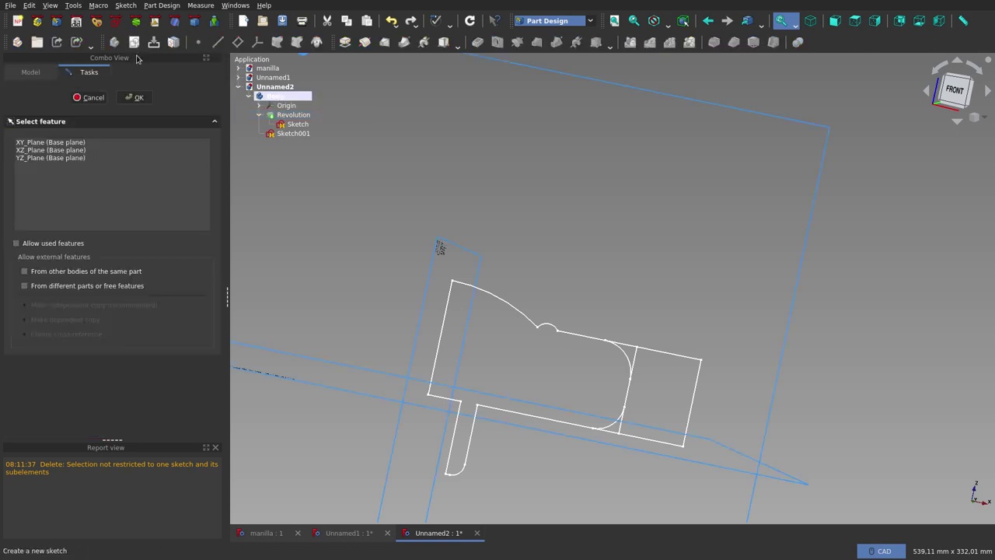
{"action": "double_click", "coordinate": [55, 144]}
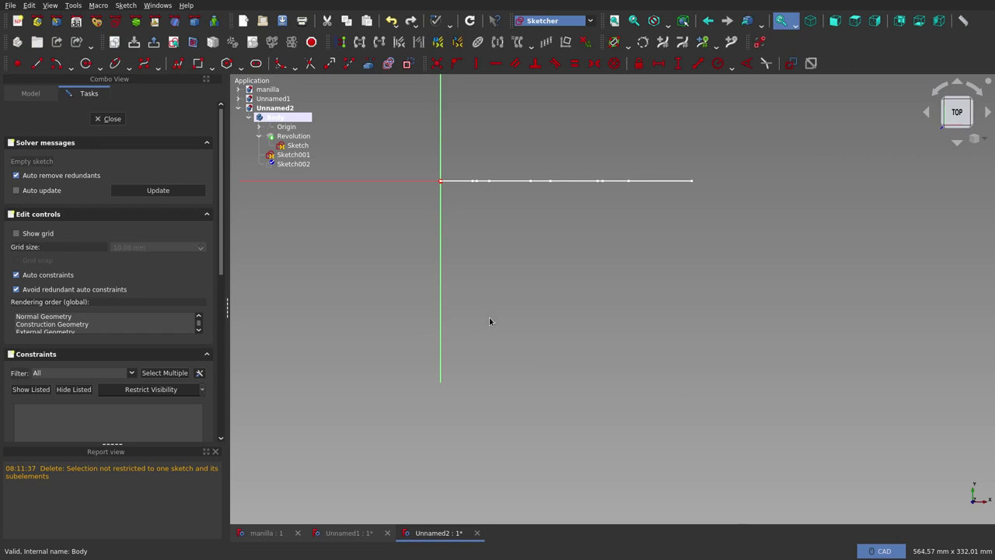
{"action": "middle_click_drag", "start_coordinate": [532, 298], "coordinate": [541, 255]}
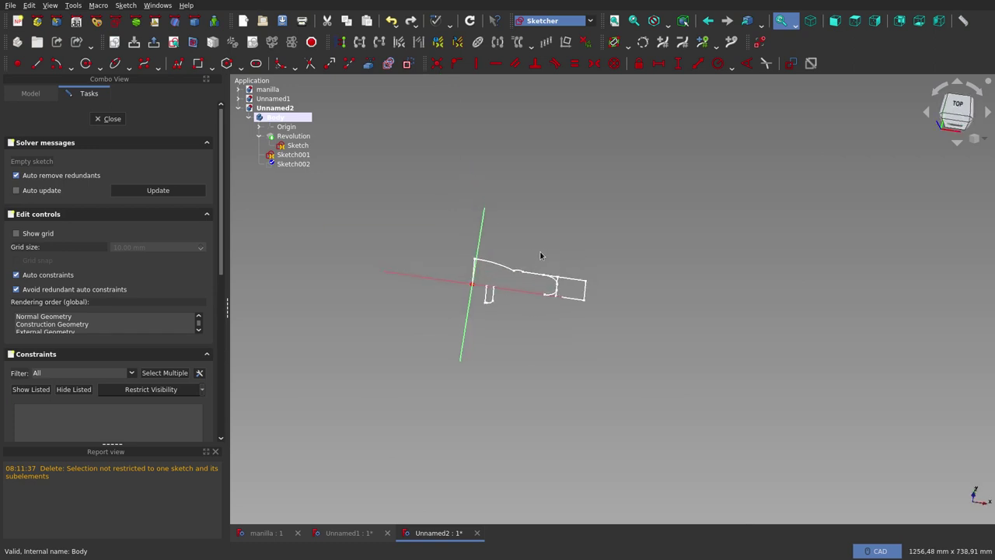
{"action": "scroll", "coordinate": [556, 295], "scroll_direction": "up", "scroll_amount": 8}
{"action": "scroll", "coordinate": [555, 295], "scroll_direction": "up", "scroll_amount": 2}
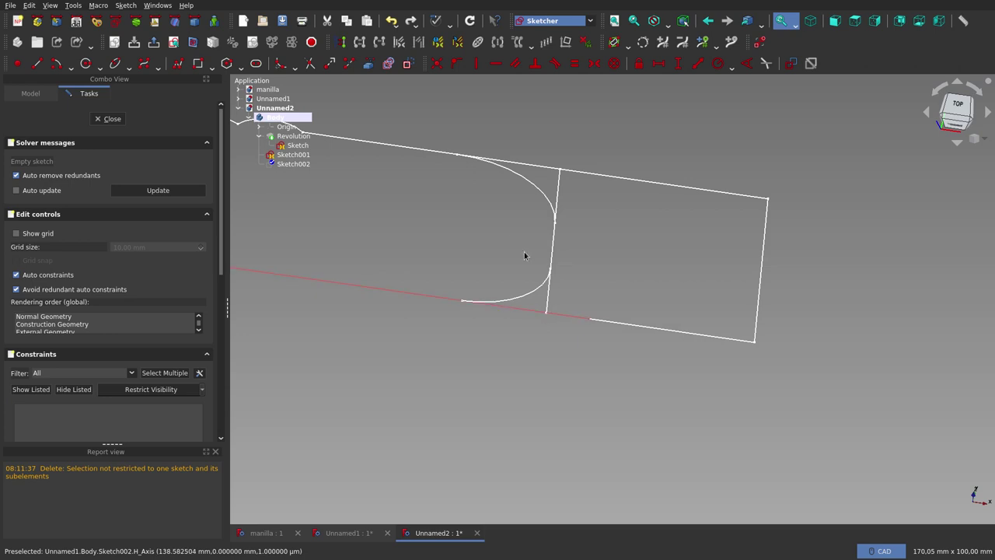
Reference the profile's vertex as external geometry and view the sketch plane face-on
{"action": "left_click", "coordinate": [368, 63]}
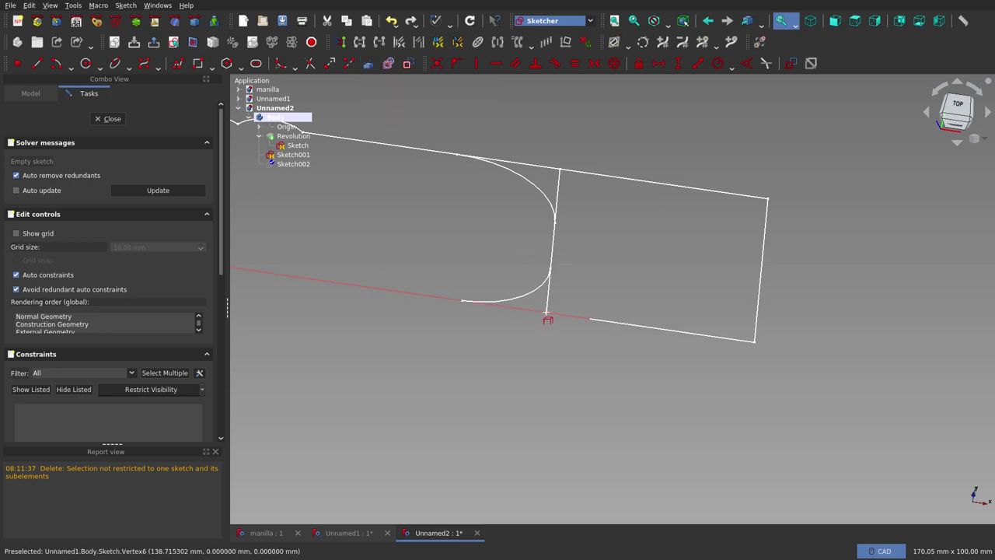
{"action": "left_click", "coordinate": [547, 314]}
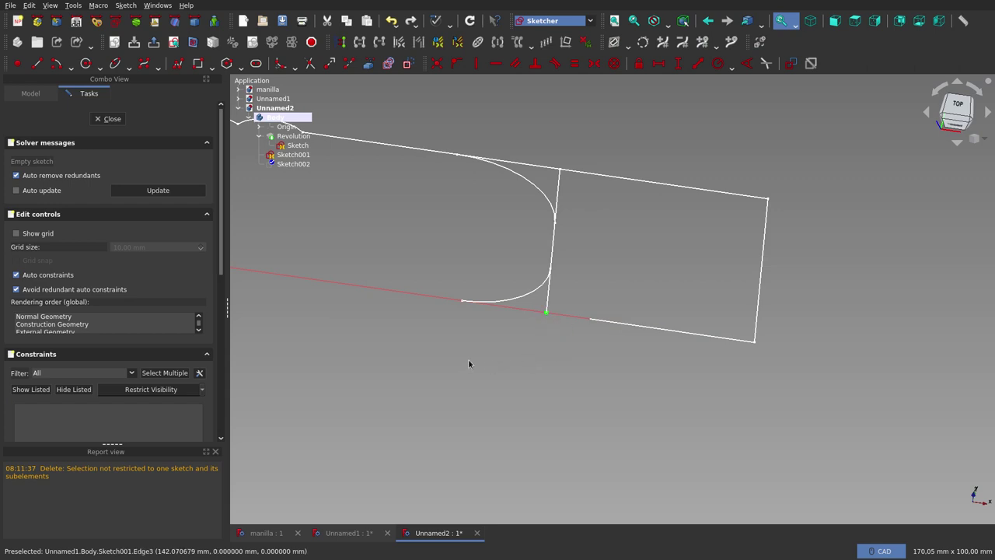
{"action": "scroll", "coordinate": [487, 361], "scroll_direction": "down", "scroll_amount": 2}
{"action": "scroll", "coordinate": [485, 380], "scroll_direction": "down", "scroll_amount": 1}
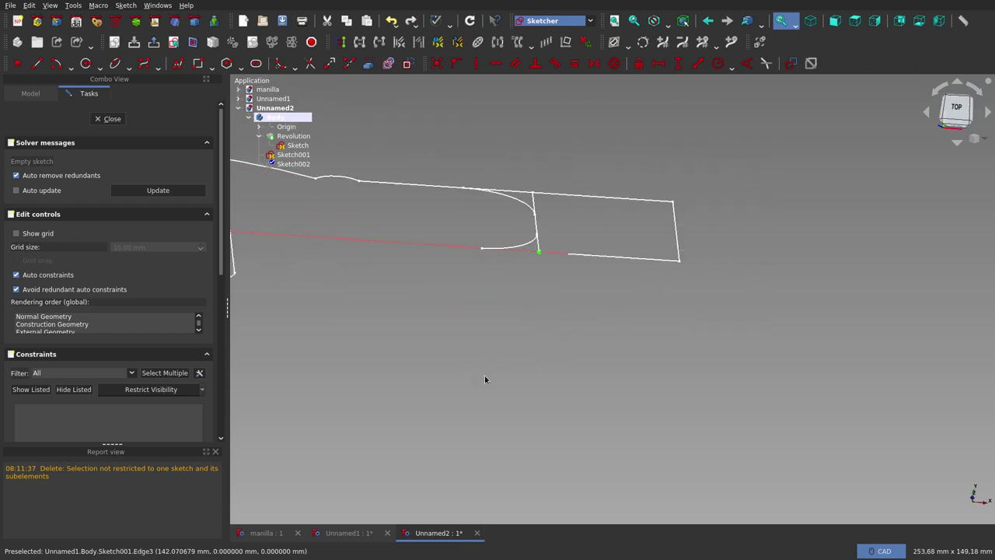
{"action": "scroll", "coordinate": [485, 379], "scroll_direction": "down", "scroll_amount": 3}
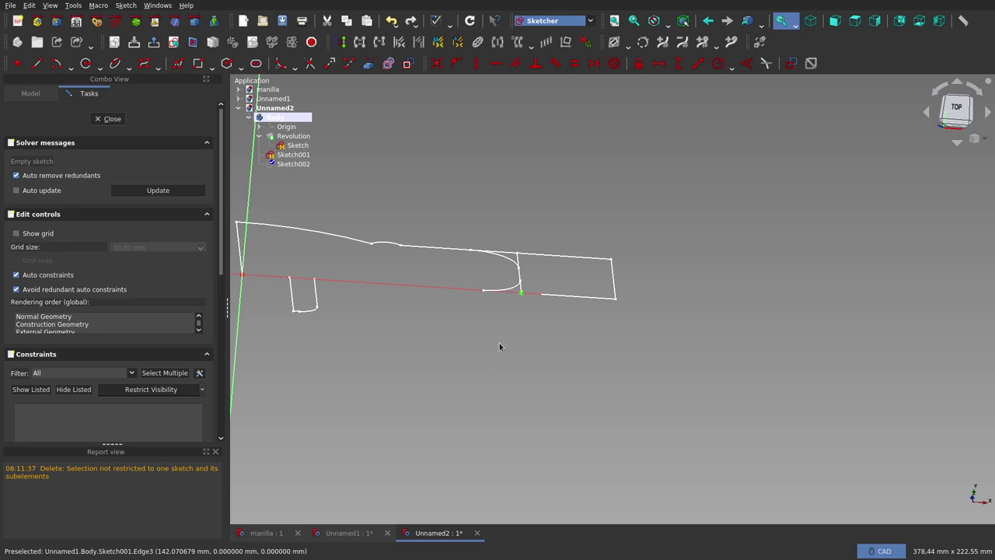
{"action": "left_click", "coordinate": [193, 41]}
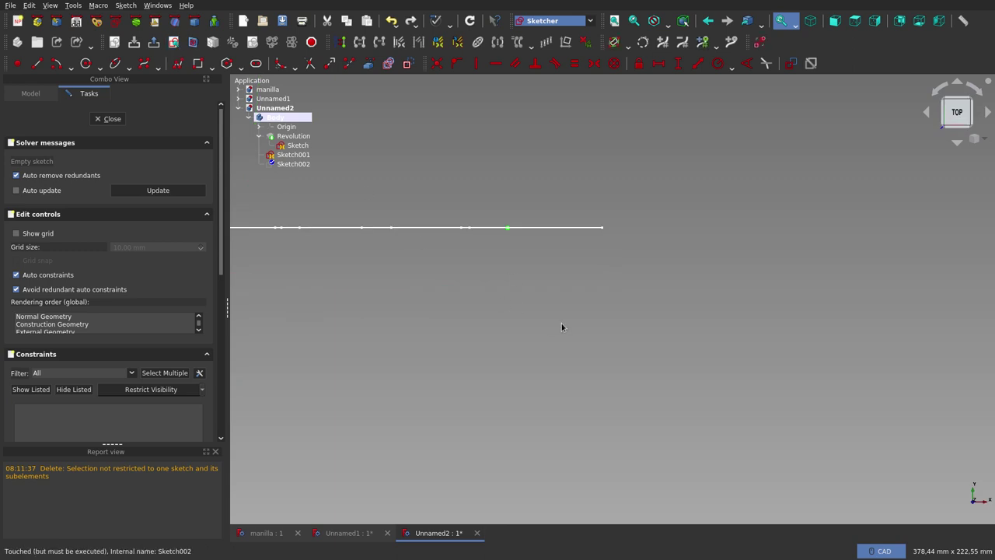
{"action": "scroll", "coordinate": [562, 322], "scroll_direction": "down", "scroll_amount": 2}
{"action": "scroll", "coordinate": [561, 322], "scroll_direction": "down", "scroll_amount": 2}
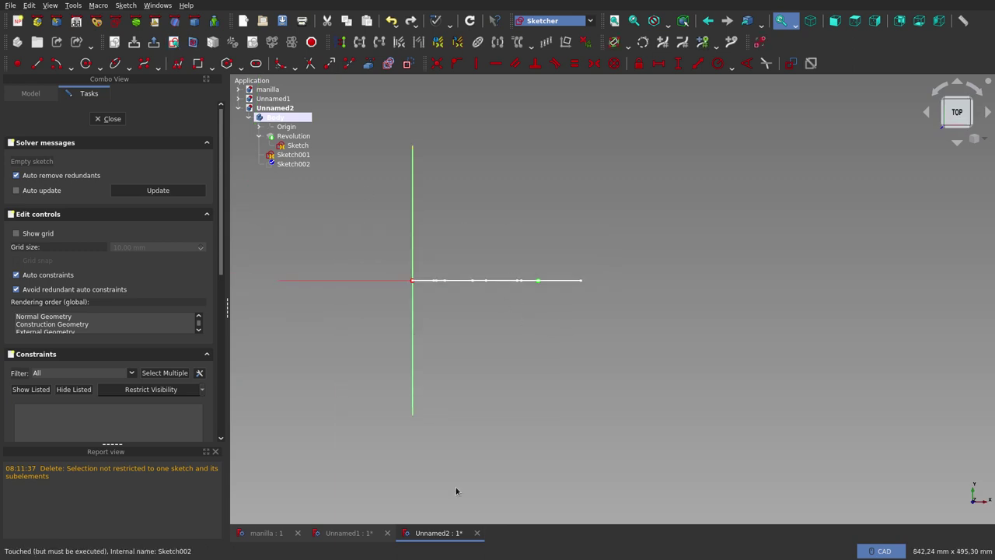
Switch to the Unnamed1 document and orbit the finished knob toward a top view
{"action": "left_click", "coordinate": [346, 533]}
{"action": "mouse_move", "coordinate": [505, 237]}
{"action": "middle_mouse_down"}
{"action": "mouse_move", "coordinate": [493, 300]}
{"action": "mouse_move", "coordinate": [519, 124]}
{"action": "middle_mouse_up"}
{"action": "scroll", "coordinate": [520, 124], "scroll_direction": "up", "scroll_amount": 3}
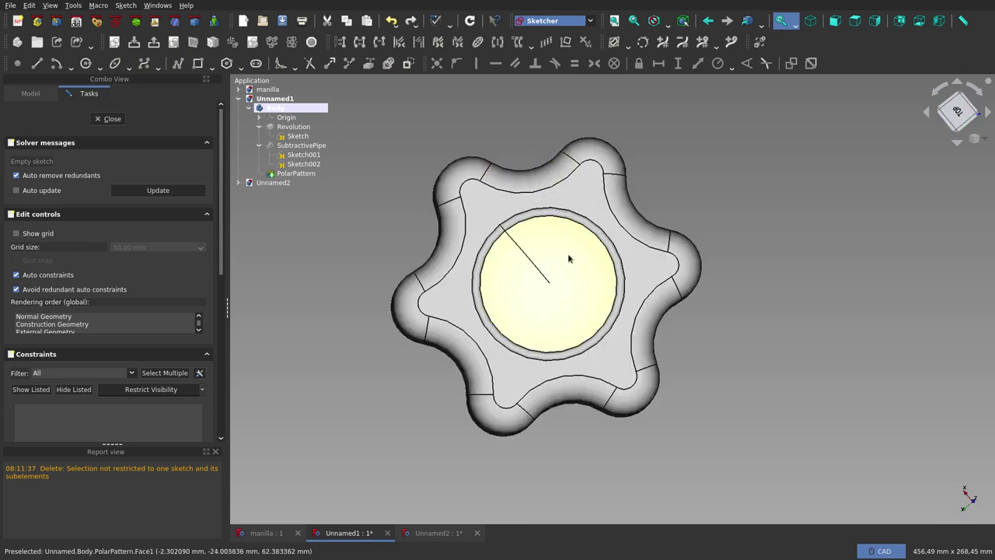
Turn the Unnamed1 knob view slightly, then return to Unnamed2's Sketch002
{"action": "middle_click_drag", "start_coordinate": [576, 297], "coordinate": [516, 295]}
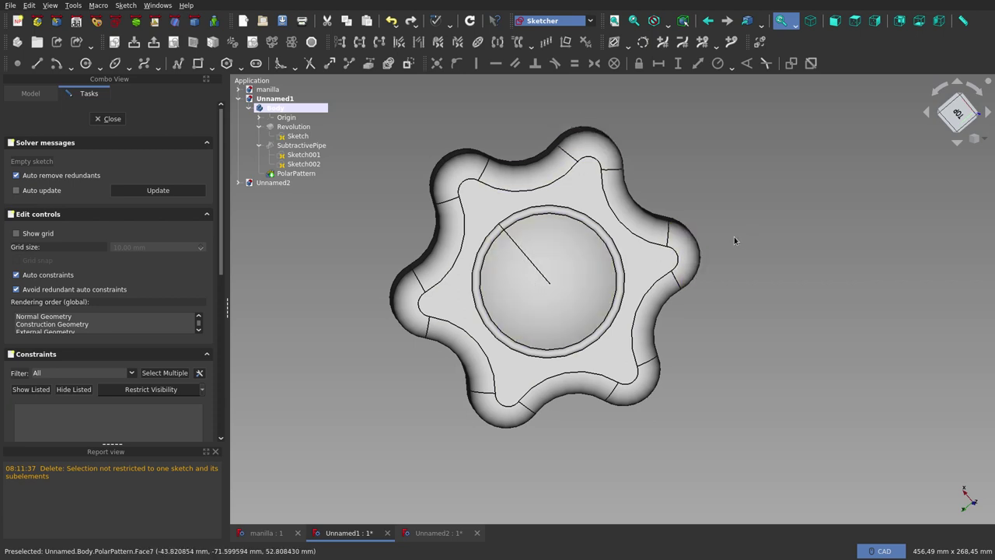
{"action": "left_click", "coordinate": [428, 533]}
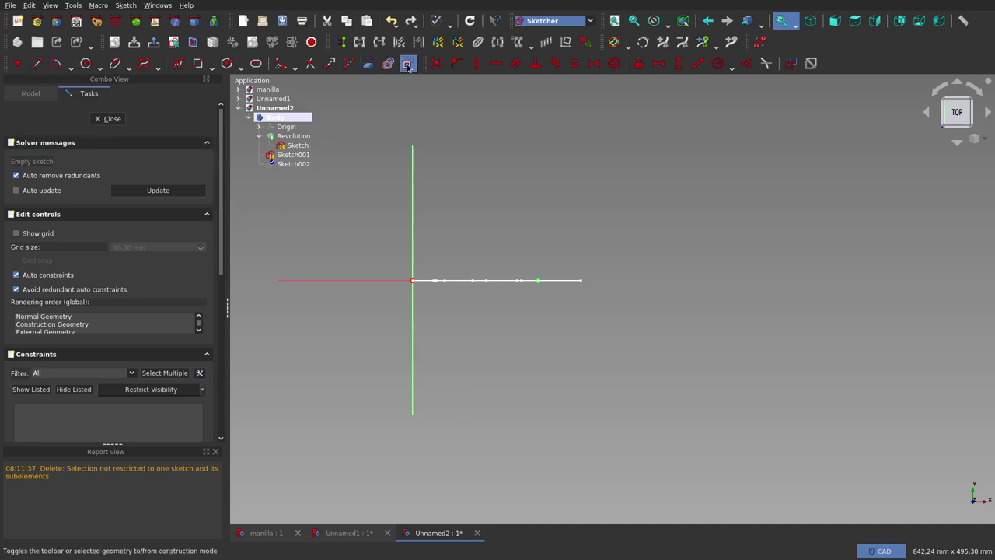
Draw a line from below the axis into the origin and another from the origin upward
{"action": "left_click", "coordinate": [38, 63]}
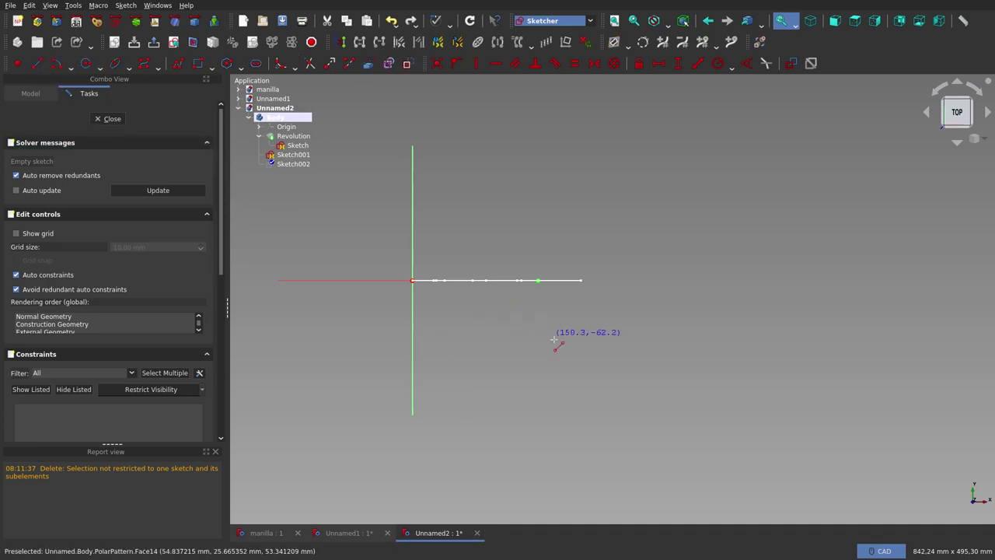
{"action": "left_click", "coordinate": [582, 360]}
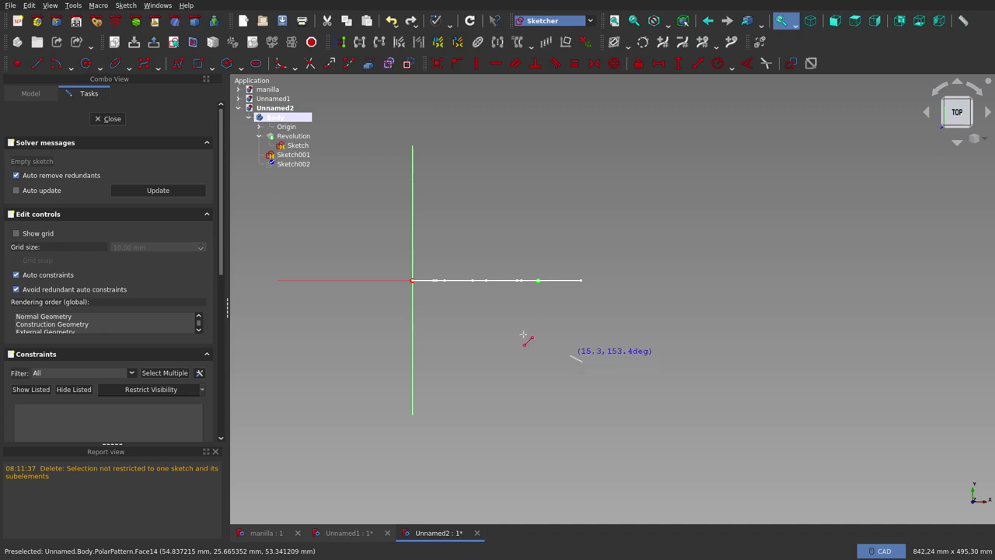
{"action": "left_click", "coordinate": [412, 280]}
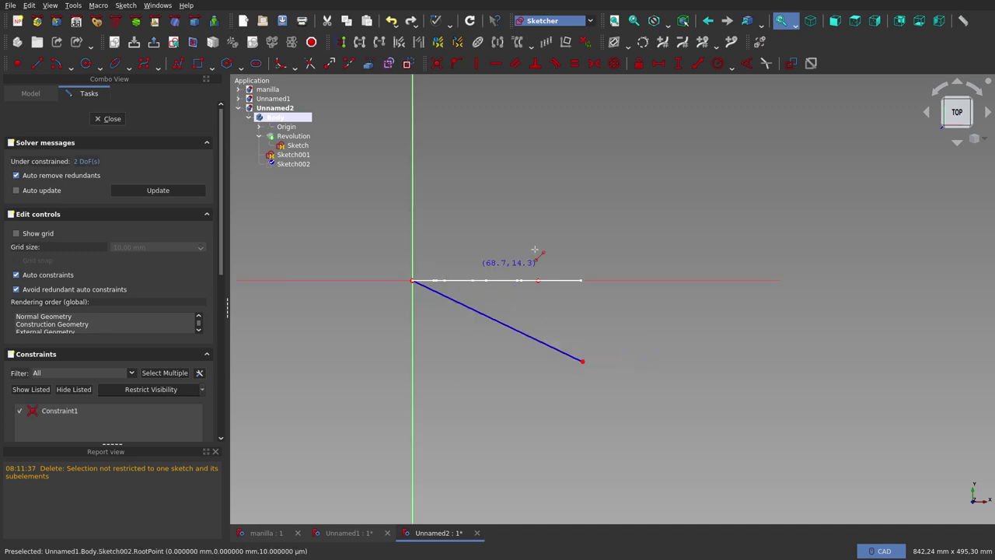
{"action": "left_click", "coordinate": [412, 280]}
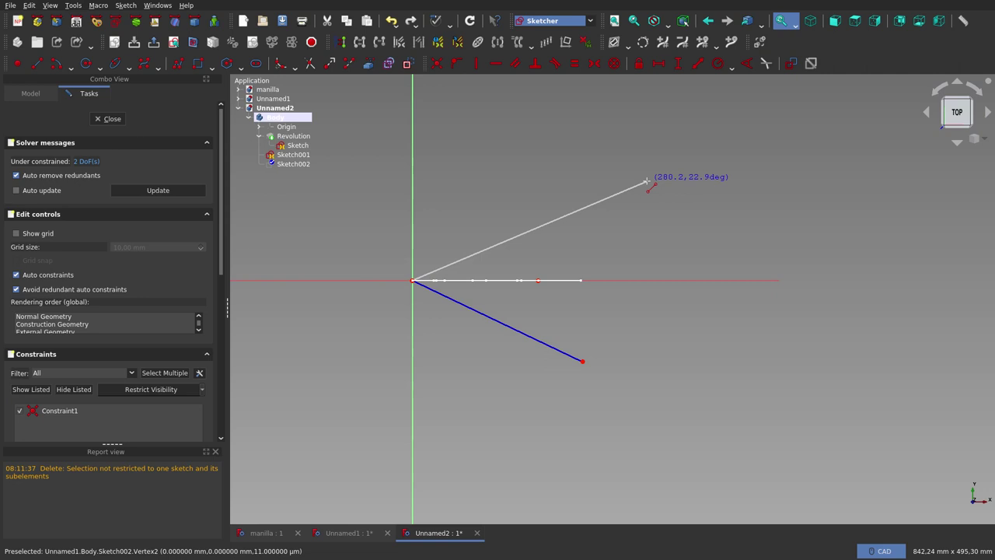
{"action": "left_click", "coordinate": [592, 206]}
{"action": "right_click", "coordinate": [626, 367]}
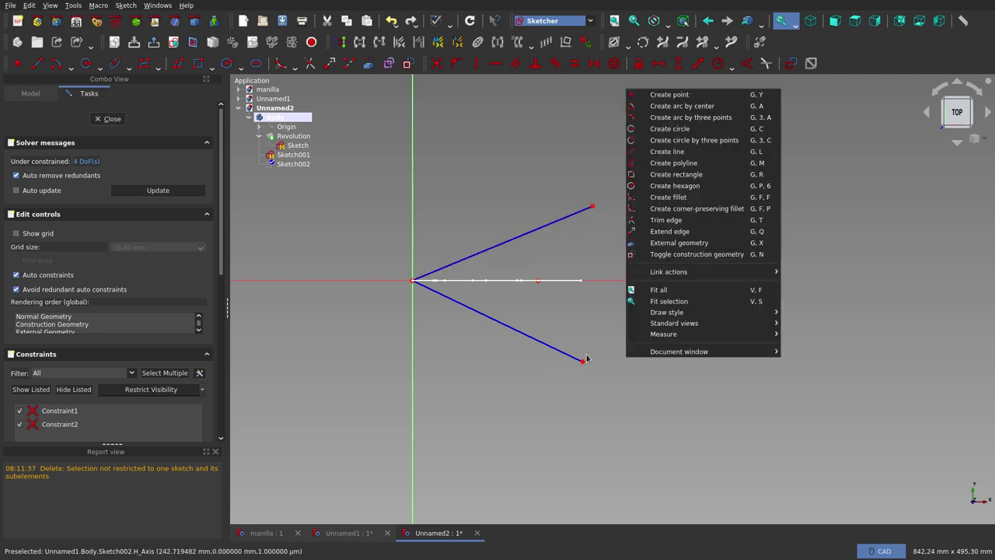
{"action": "left_click", "coordinate": [591, 268]}
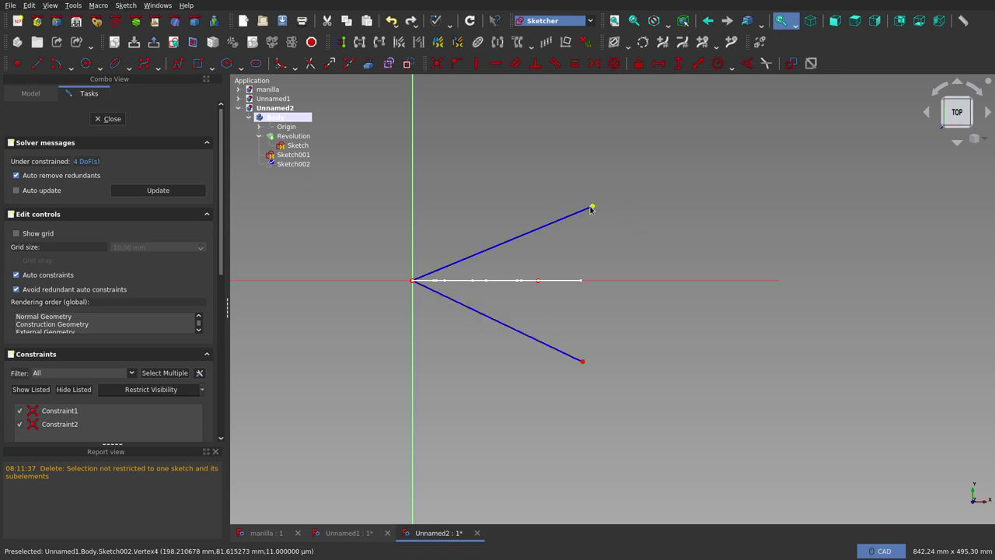
{"action": "left_click_drag", "start_coordinate": [592, 207], "coordinate": [580, 204]}
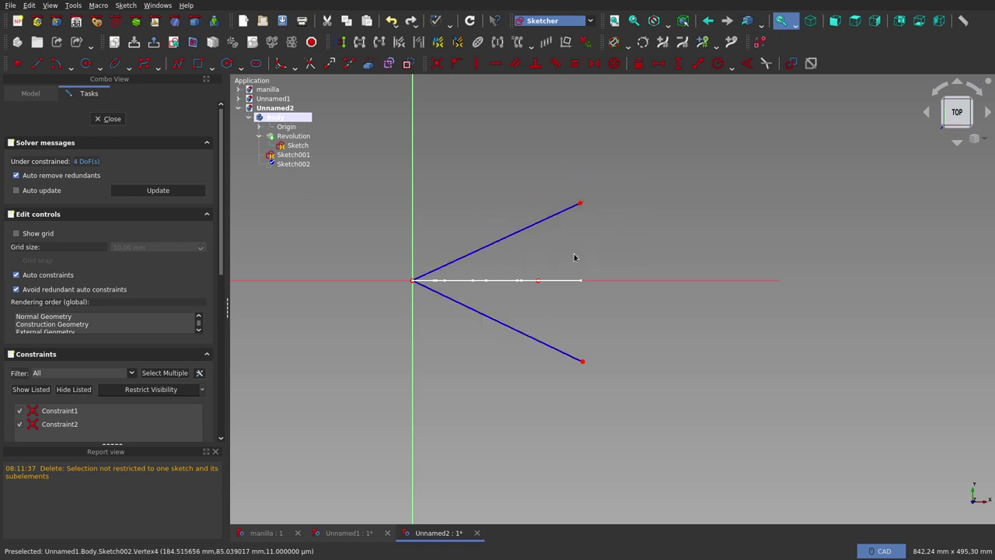
Constrain the angle between the two lines to 30°
{"action": "left_click", "coordinate": [561, 213]}
{"action": "left_click", "coordinate": [531, 337]}
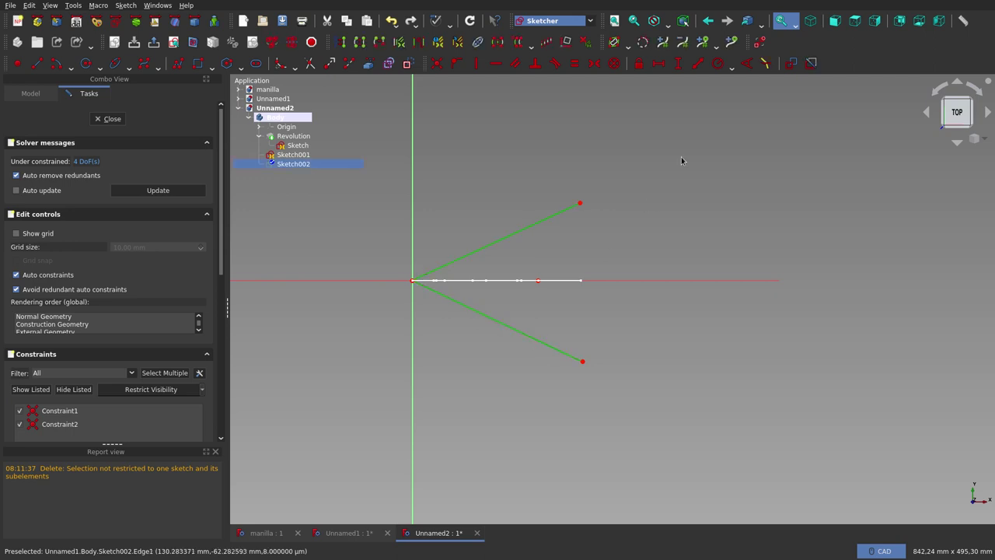
{"action": "left_click", "coordinate": [746, 63]}
{"action": "type", "text": "30"}
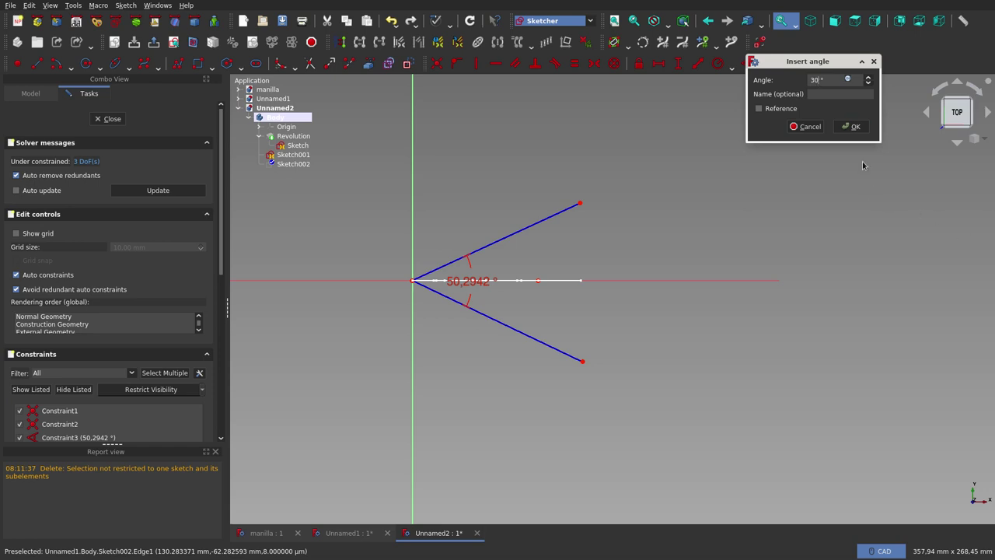
{"action": "left_click", "coordinate": [851, 126]}
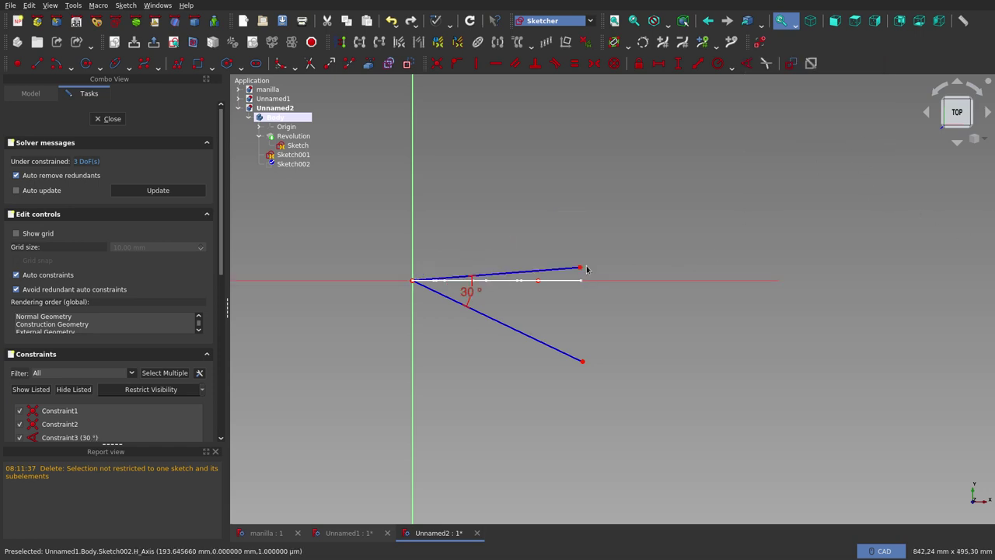
{"action": "left_click_drag", "start_coordinate": [580, 268], "coordinate": [568, 233]}
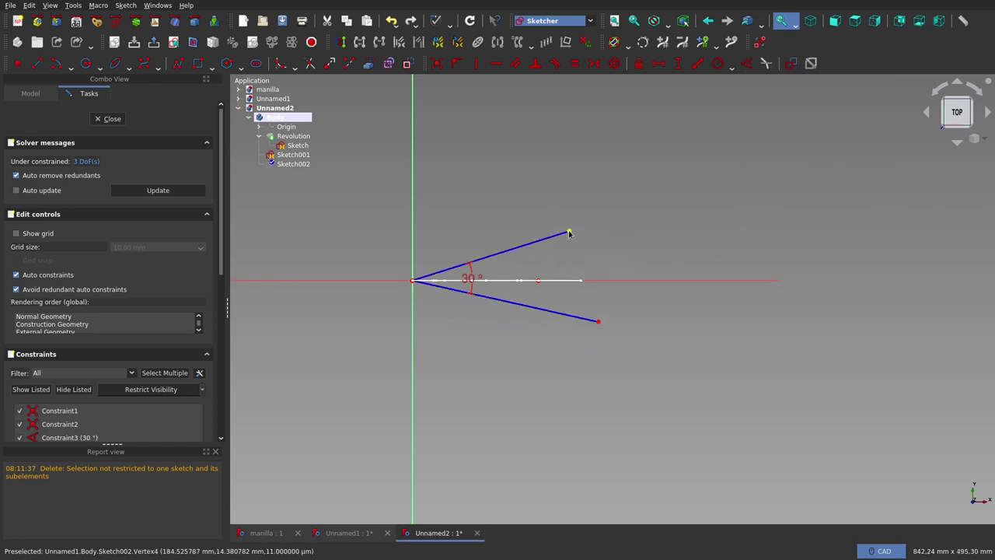
Make the lines' outer end points symmetric about the horizontal axis
{"action": "left_click", "coordinate": [568, 233]}
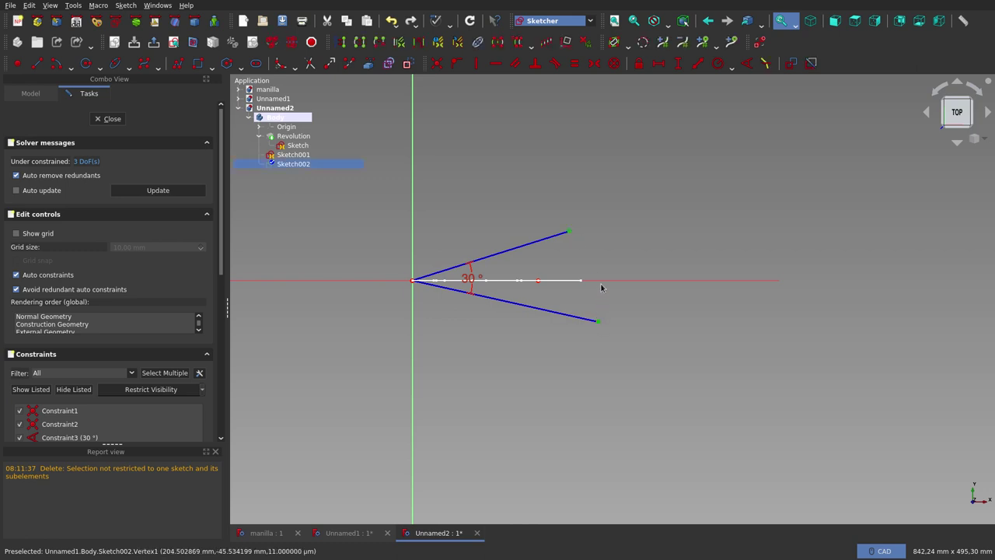
{"action": "left_click", "coordinate": [601, 280]}
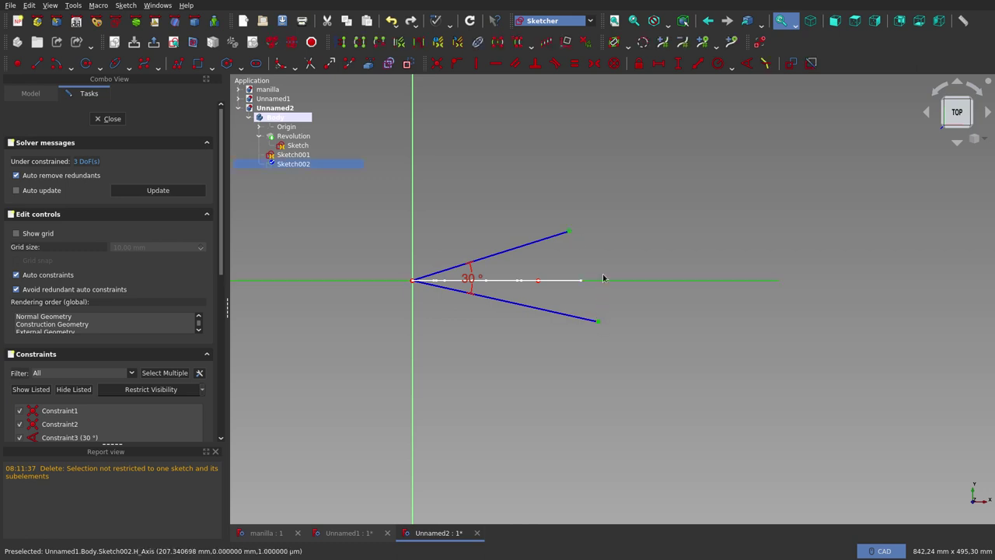
{"action": "left_click", "coordinate": [595, 64]}
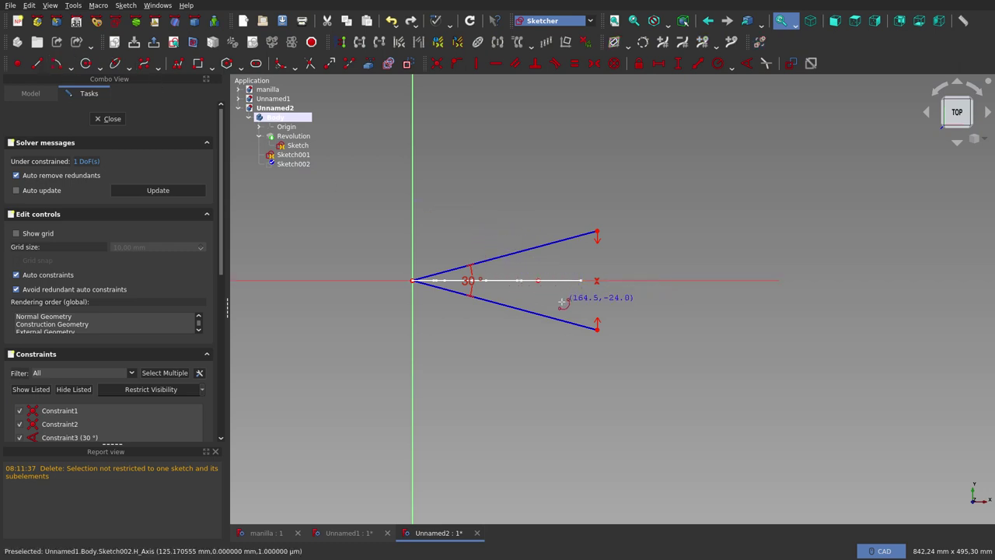
{"action": "middle_click_drag", "start_coordinate": [563, 302], "coordinate": [535, 275]}
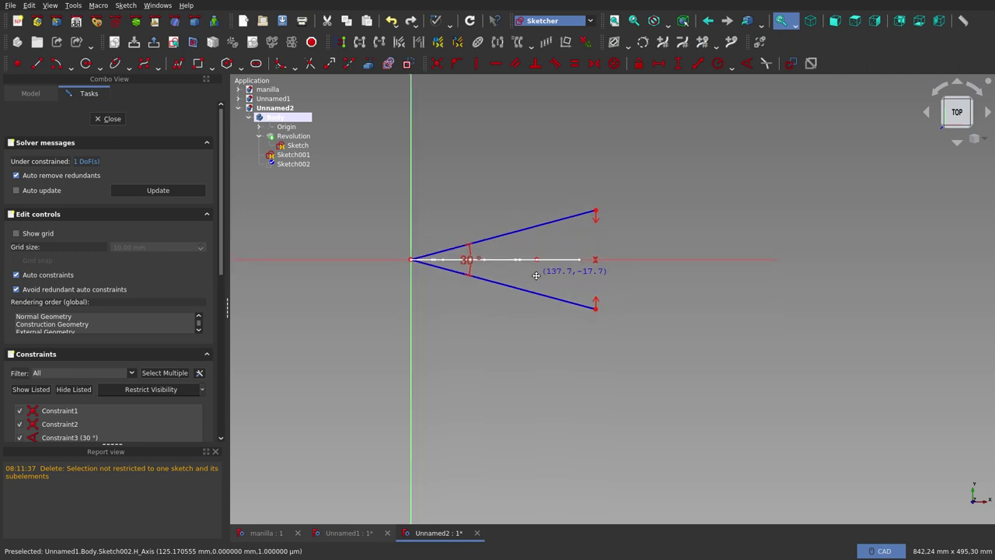
Draw a centre arc between the two lines with its centre on the horizontal axis
{"action": "left_click", "coordinate": [61, 65]}
{"action": "left_click", "coordinate": [498, 260]}
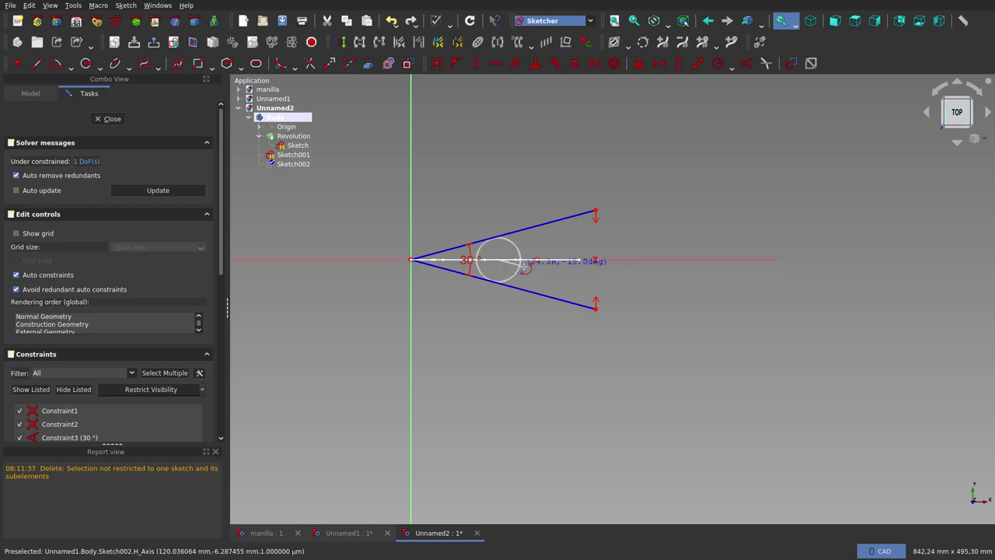
{"action": "left_click", "coordinate": [541, 276]}
{"action": "left_click", "coordinate": [554, 239]}
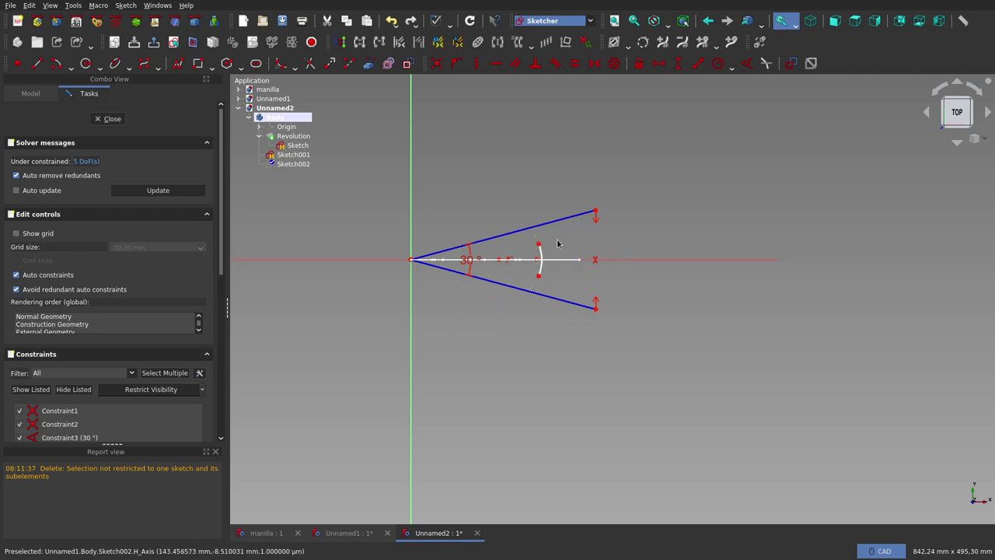
{"action": "scroll", "coordinate": [538, 262], "scroll_direction": "up", "scroll_amount": 5}
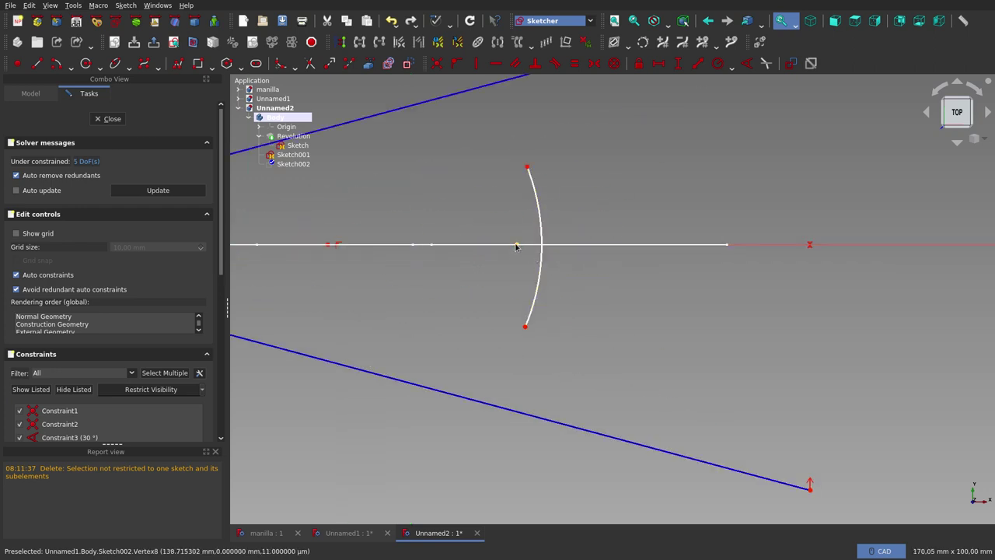
{"action": "left_click", "coordinate": [541, 231]}
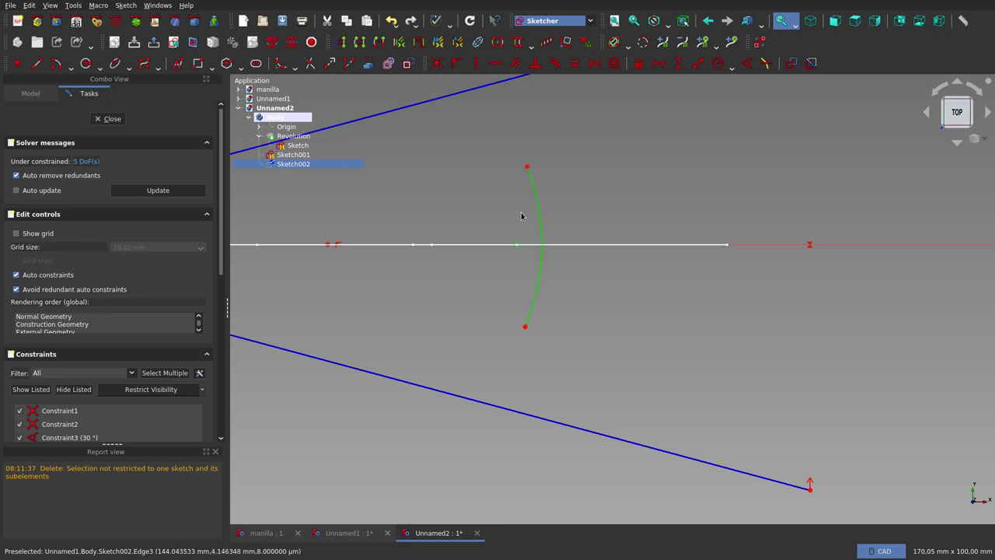
{"action": "left_click", "coordinate": [457, 63]}
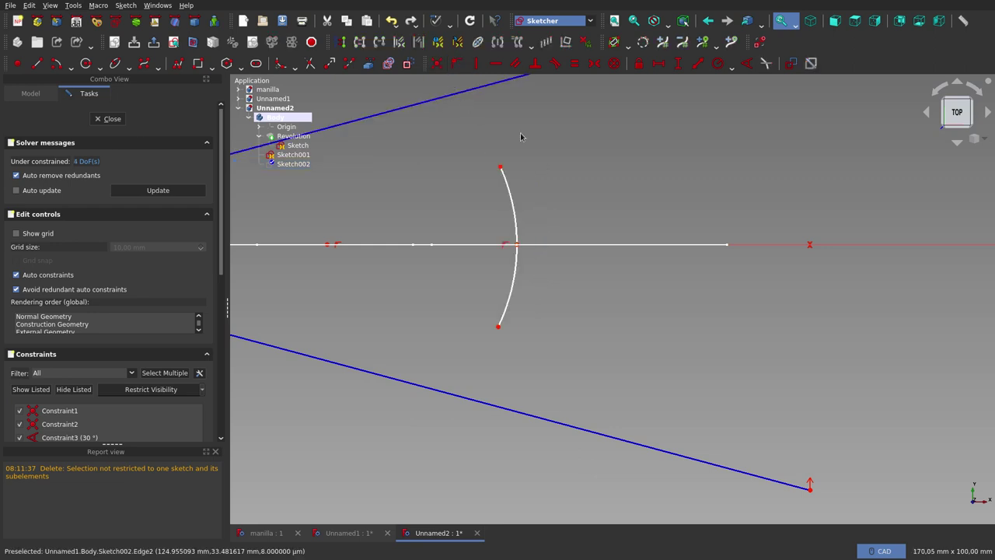
{"action": "scroll", "coordinate": [599, 270], "scroll_direction": "down", "scroll_amount": 1}
{"action": "scroll", "coordinate": [599, 270], "scroll_direction": "down", "scroll_amount": 2}
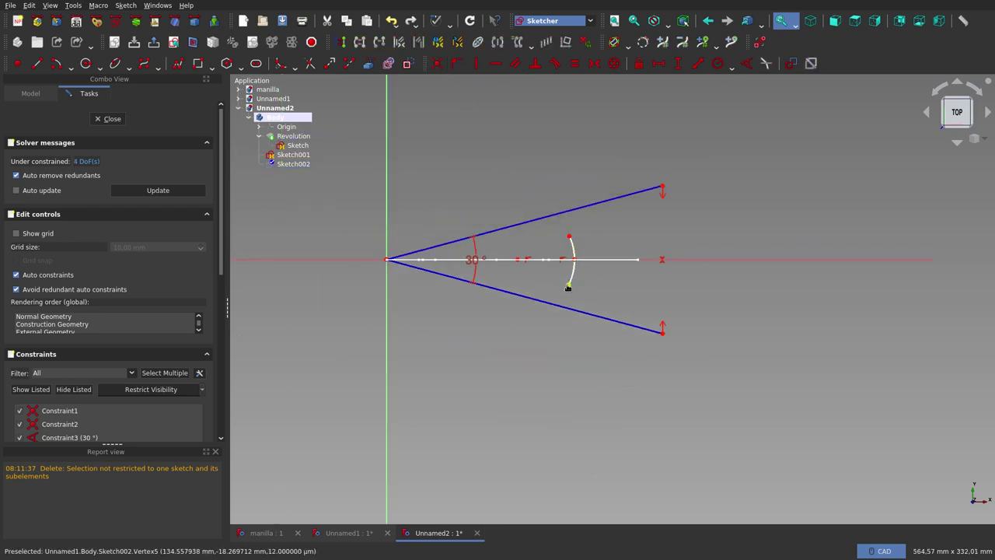
{"action": "left_click_drag", "start_coordinate": [565, 292], "coordinate": [569, 288]}
Make the arc ends symmetric about the horizontal axis, enlarge it, and begin a line from the origin
{"action": "left_click", "coordinate": [570, 236]}
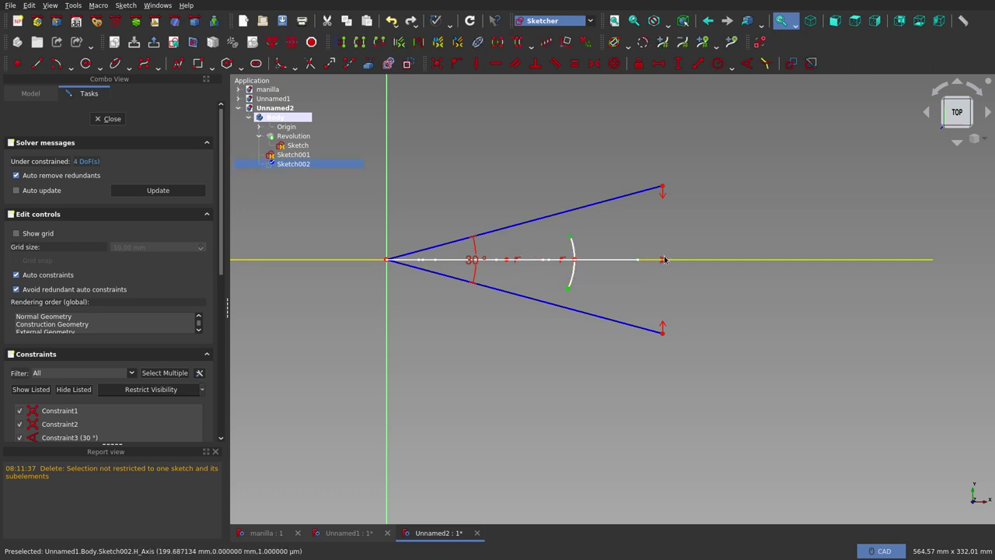
{"action": "left_click", "coordinate": [687, 259]}
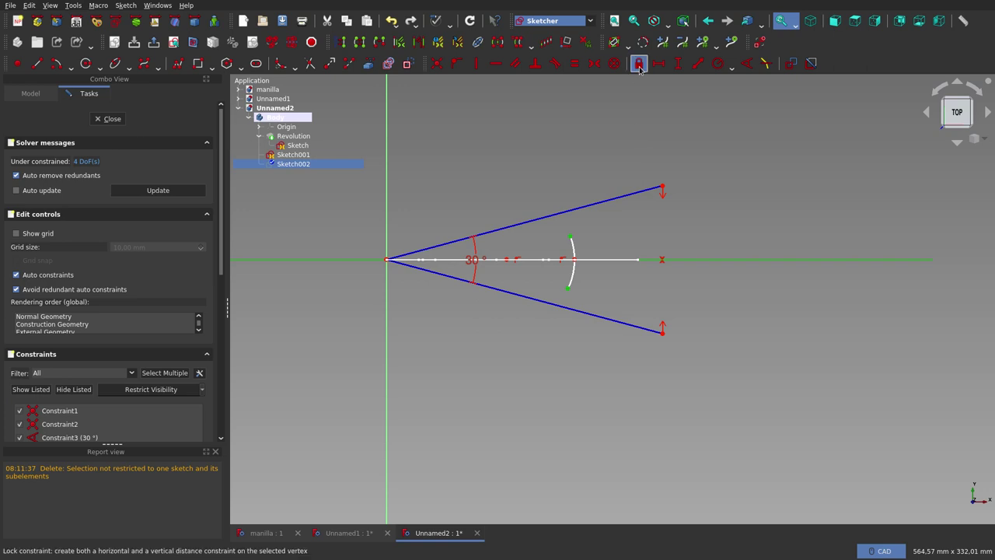
{"action": "left_click", "coordinate": [594, 65]}
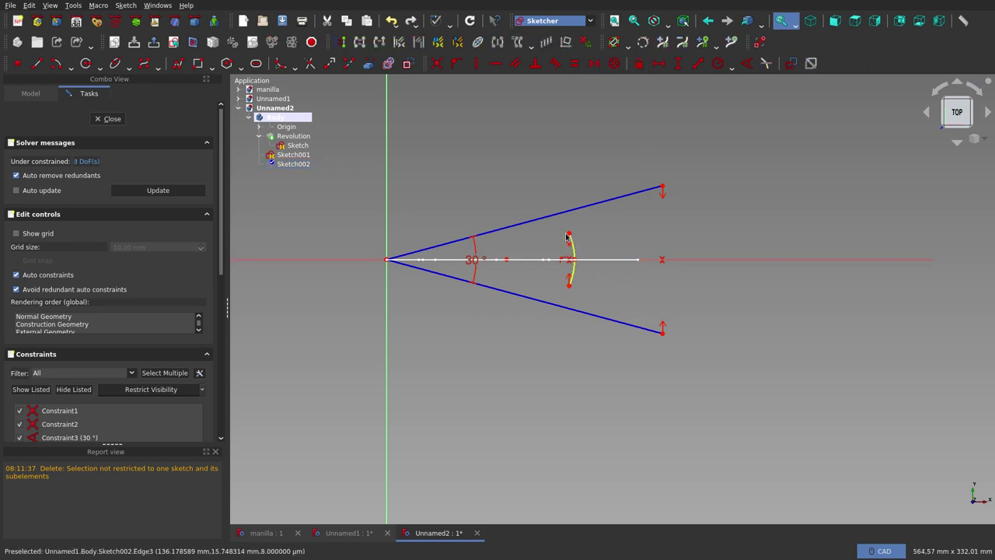
{"action": "left_click_drag", "start_coordinate": [569, 234], "coordinate": [556, 230]}
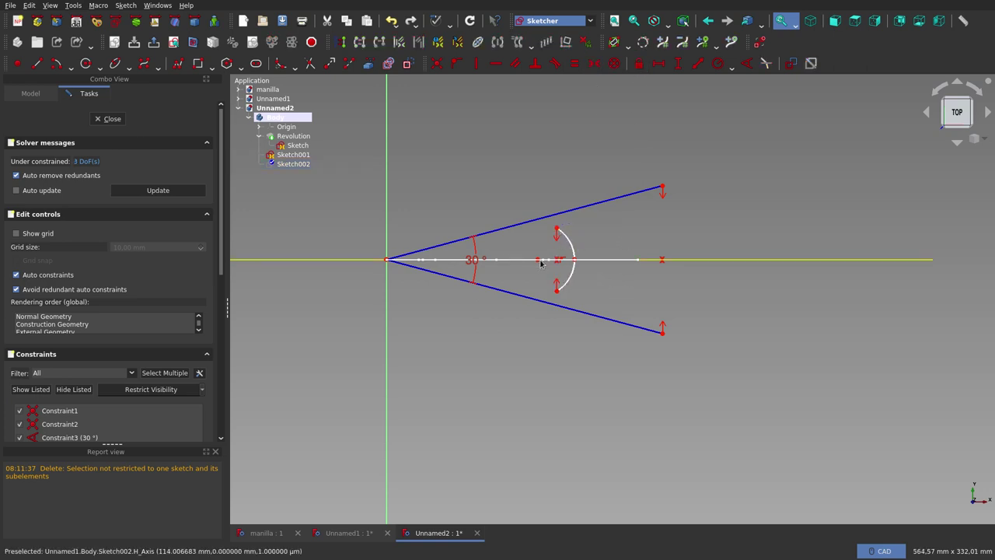
{"action": "left_click_drag", "start_coordinate": [536, 261], "coordinate": [546, 266]}
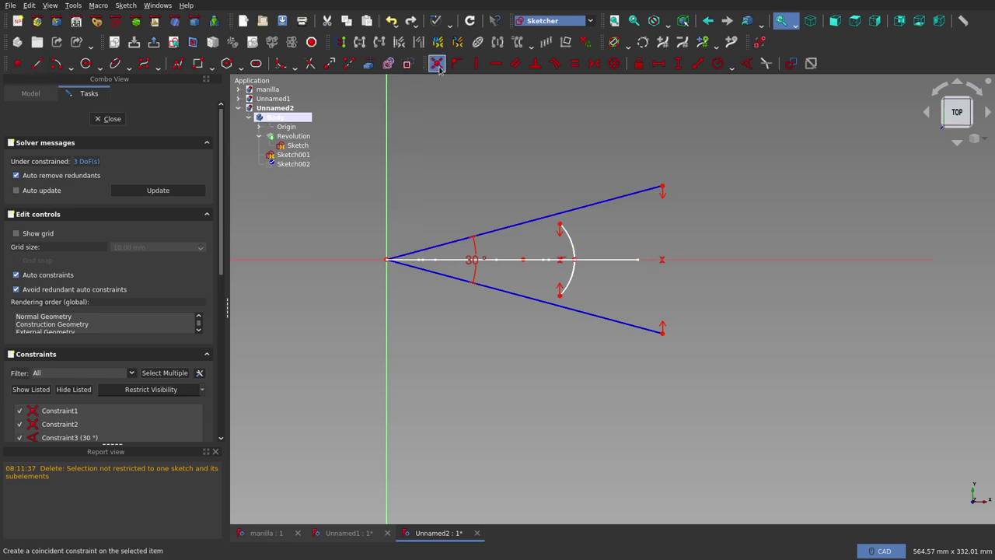
{"action": "left_click", "coordinate": [68, 65]}
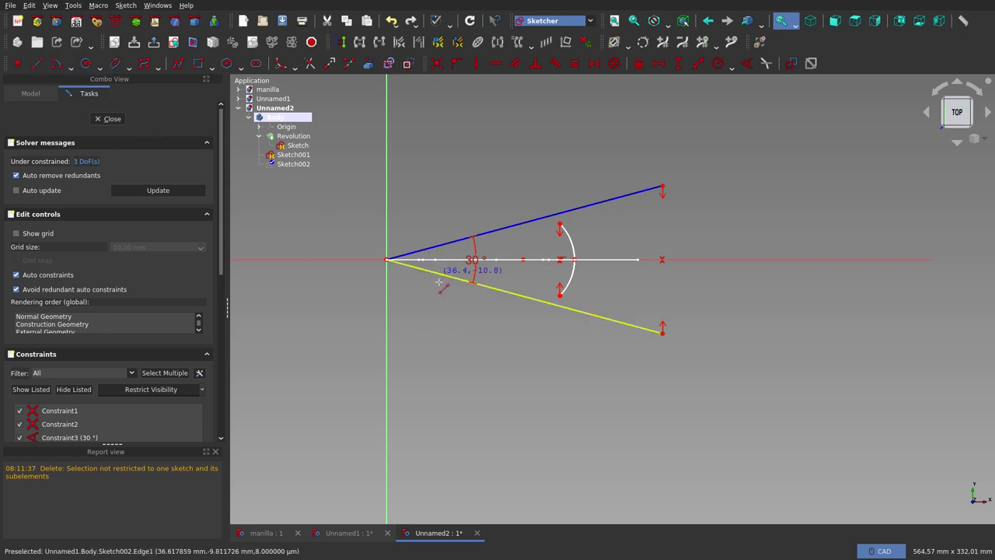
{"action": "left_click", "coordinate": [387, 260]}
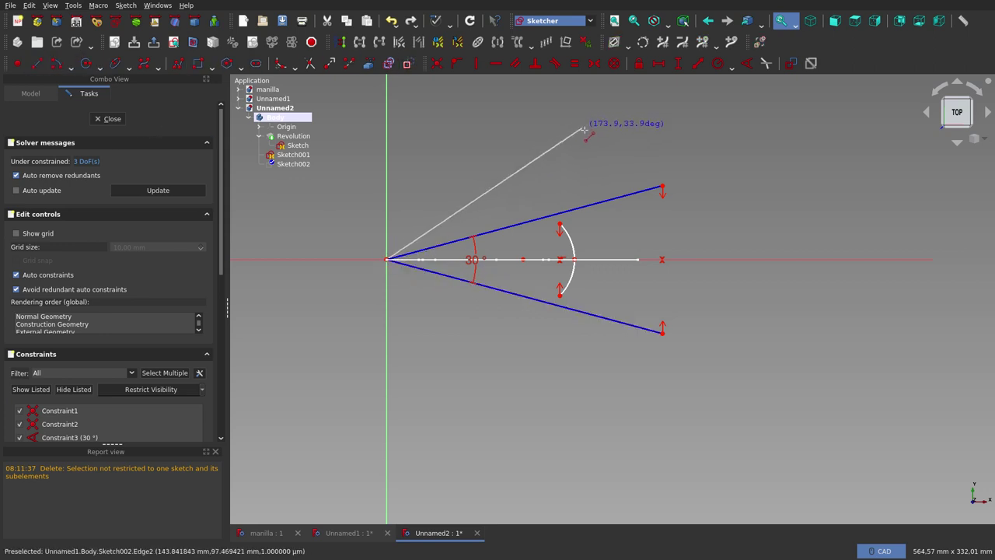
Finish the third line from the origin above the V's upper line
{"action": "left_click", "coordinate": [593, 140]}
{"action": "right_click", "coordinate": [607, 148]}
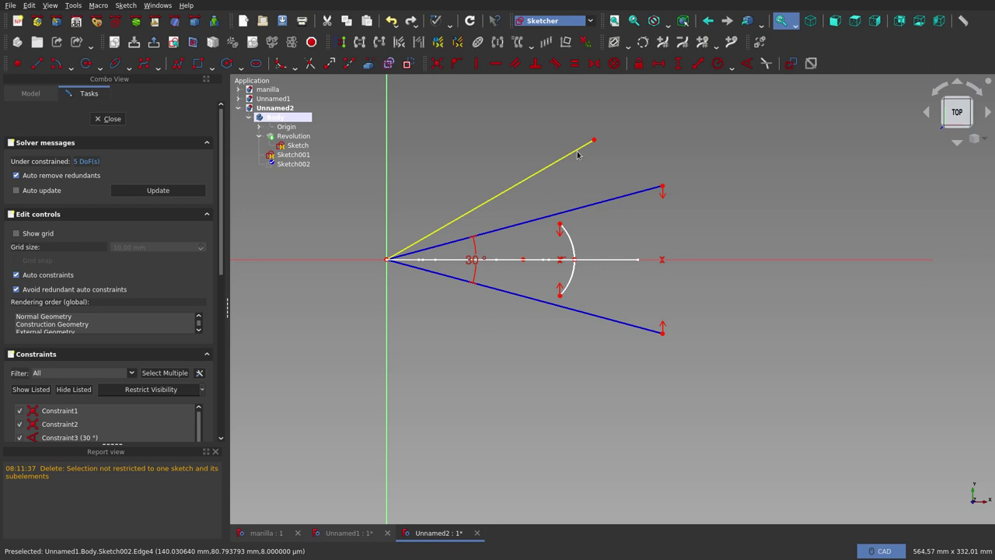
{"action": "left_click", "coordinate": [596, 204]}
{"action": "left_click", "coordinate": [746, 63]}
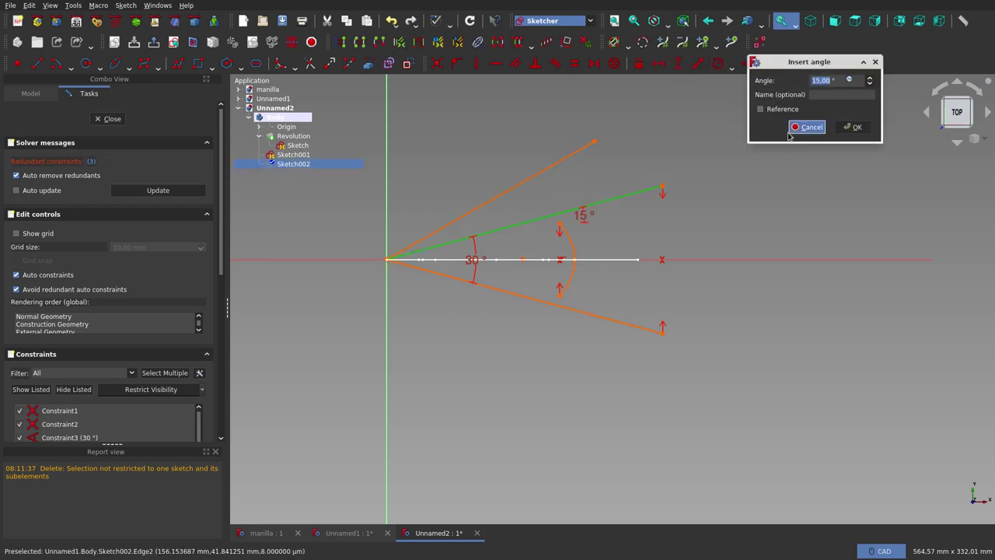
{"action": "left_click", "coordinate": [805, 126]}
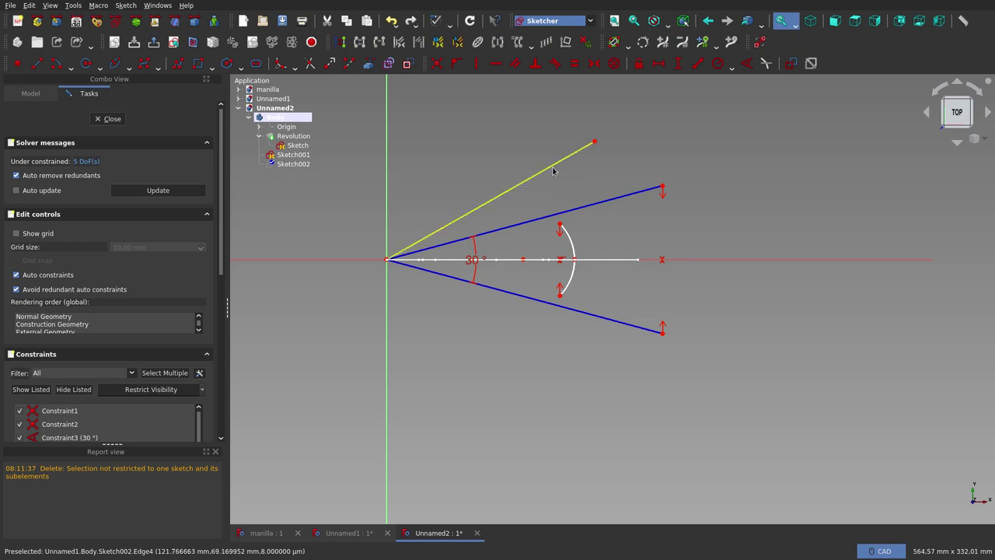
Constrain the new upper line at 15° from the middle line
{"action": "left_click", "coordinate": [553, 169]}
{"action": "left_click", "coordinate": [580, 209]}
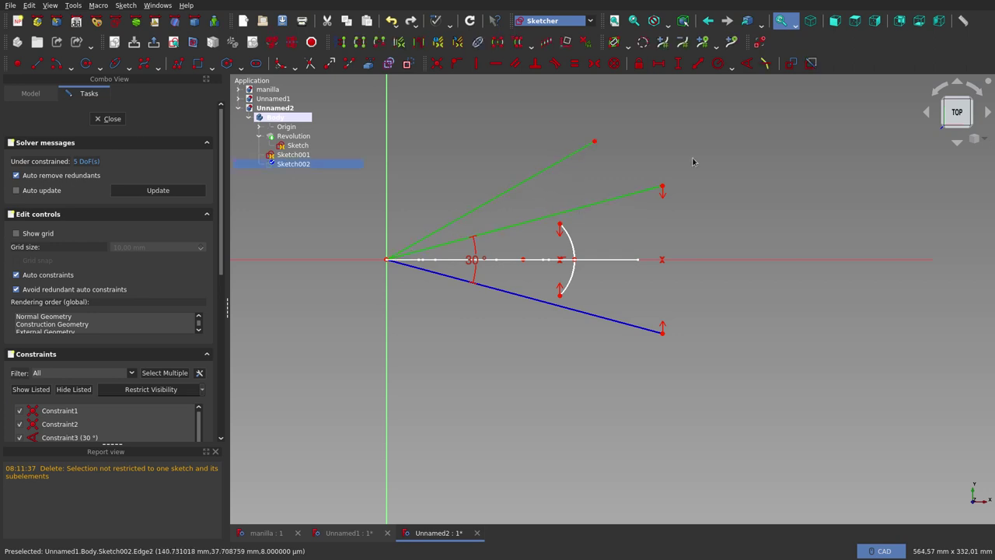
{"action": "left_click", "coordinate": [746, 64]}
{"action": "type", "text": "15"}
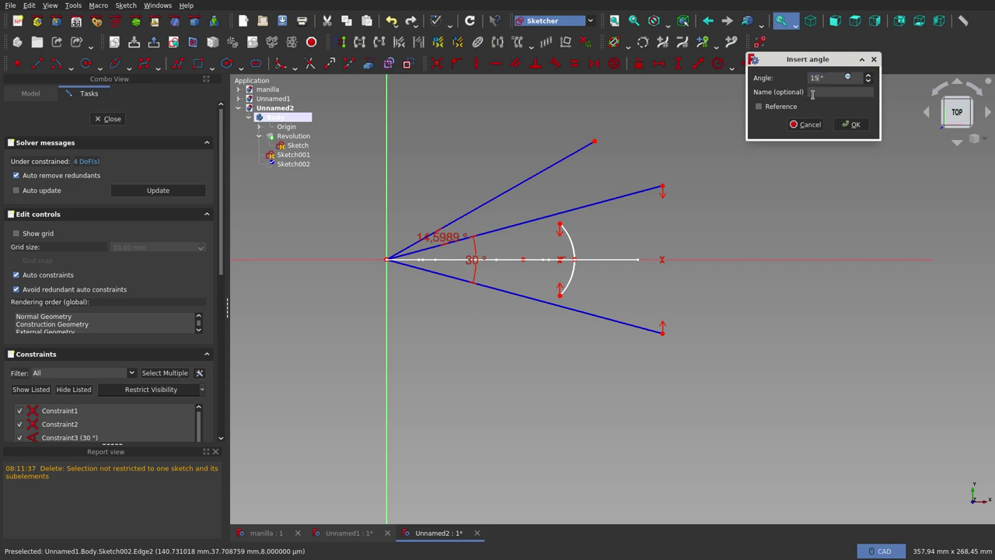
{"action": "left_click", "coordinate": [850, 124]}
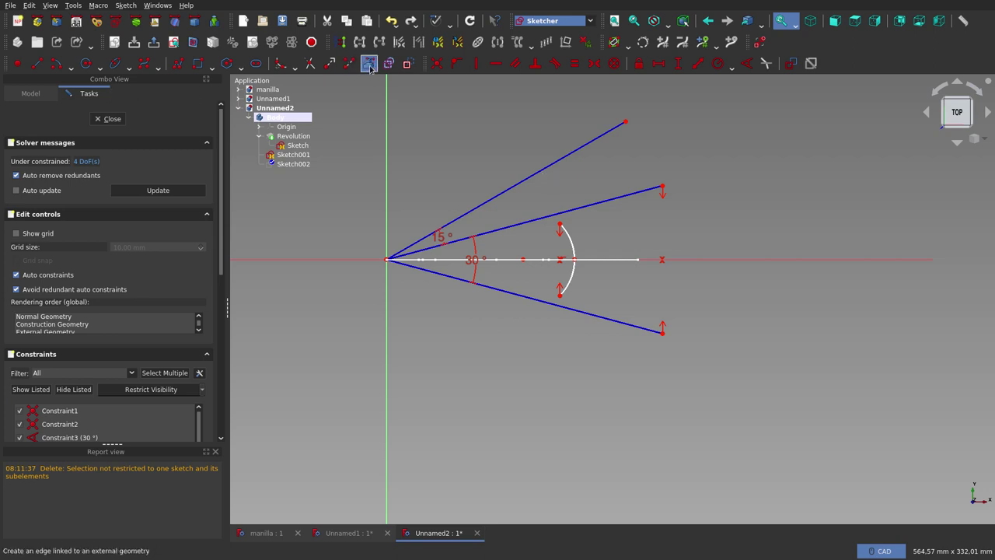
Draw a second centre arc on the upper line, with its ends symmetric about that line
{"action": "left_click", "coordinate": [57, 63]}
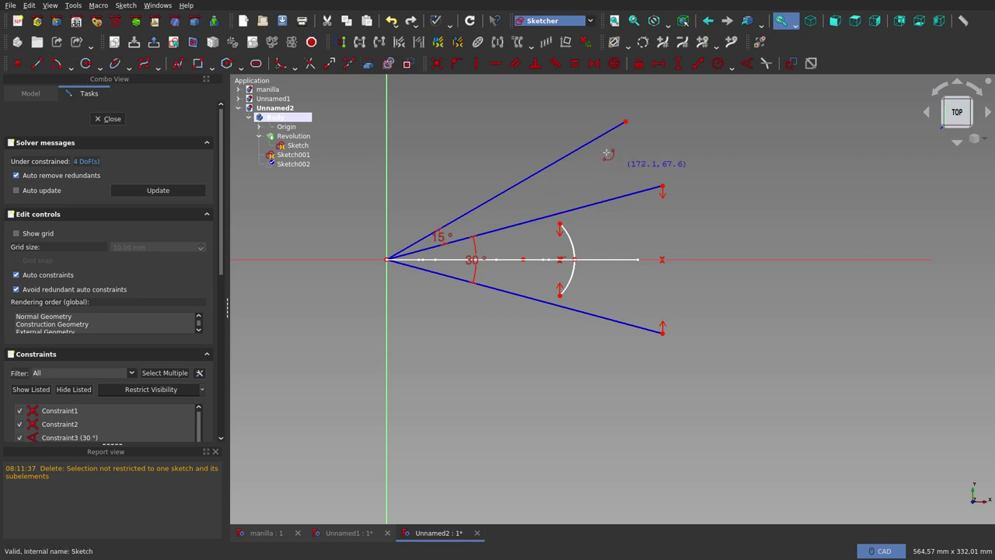
{"action": "left_click", "coordinate": [591, 145]}
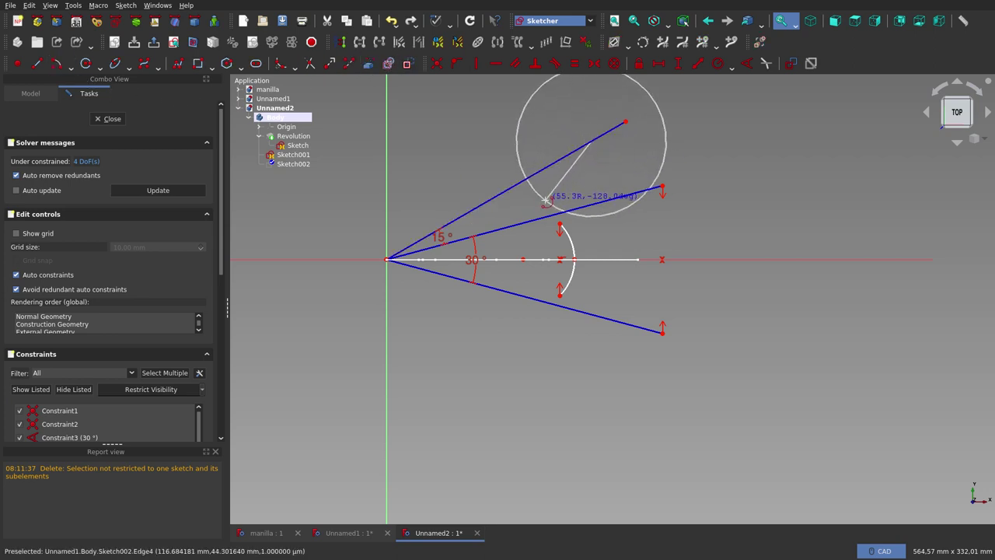
{"action": "left_click", "coordinate": [546, 200]}
{"action": "left_click", "coordinate": [517, 159]}
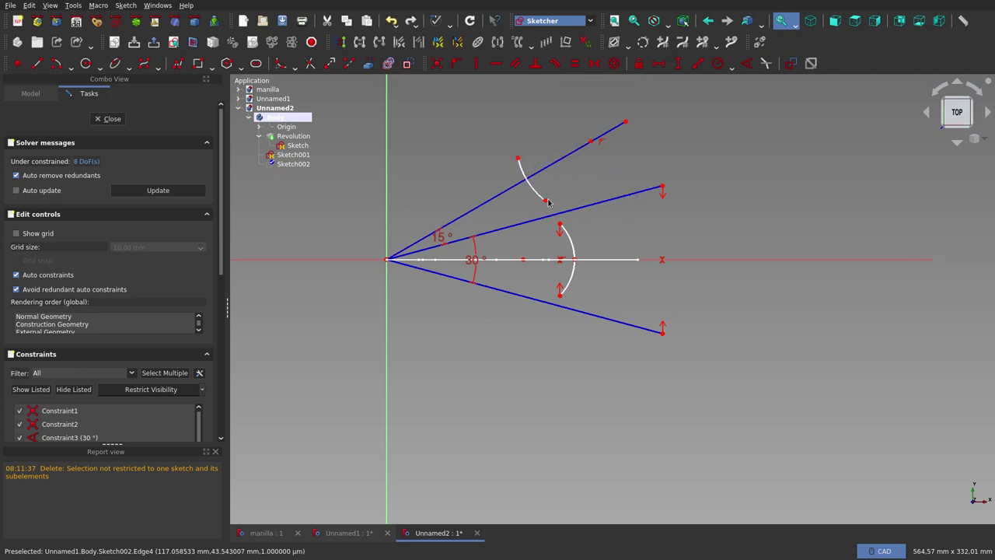
{"action": "left_click", "coordinate": [546, 200]}
{"action": "left_click", "coordinate": [518, 160]}
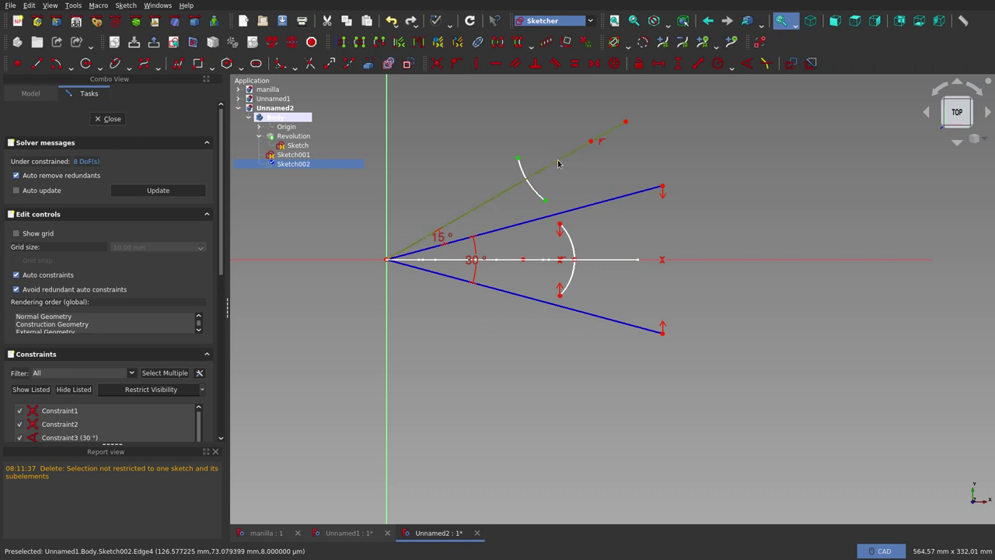
{"action": "left_click", "coordinate": [594, 63]}
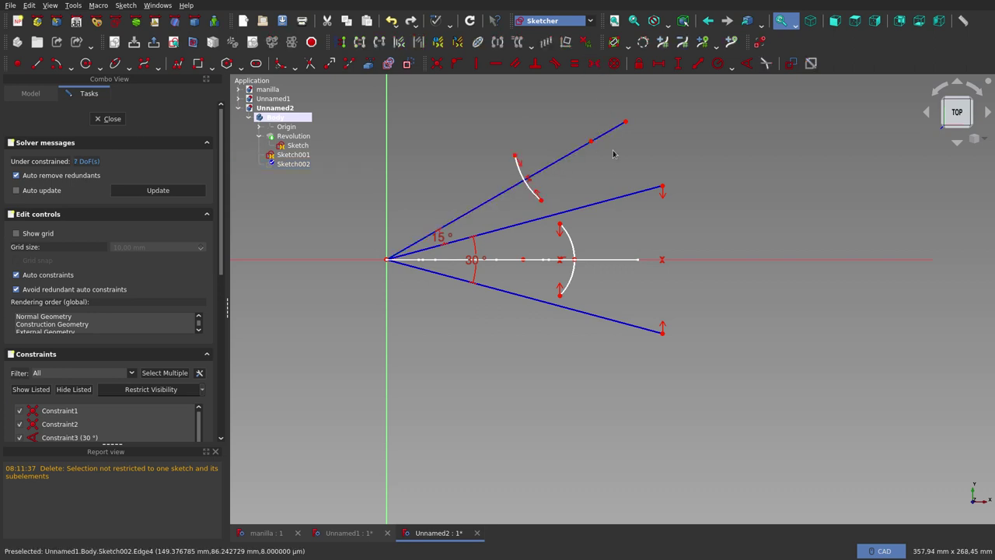
{"action": "left_click_drag", "start_coordinate": [542, 202], "coordinate": [554, 204]}
Make the second arc tangent to the first and drag its centre and end into an S-curve
{"action": "left_click", "coordinate": [554, 203]}
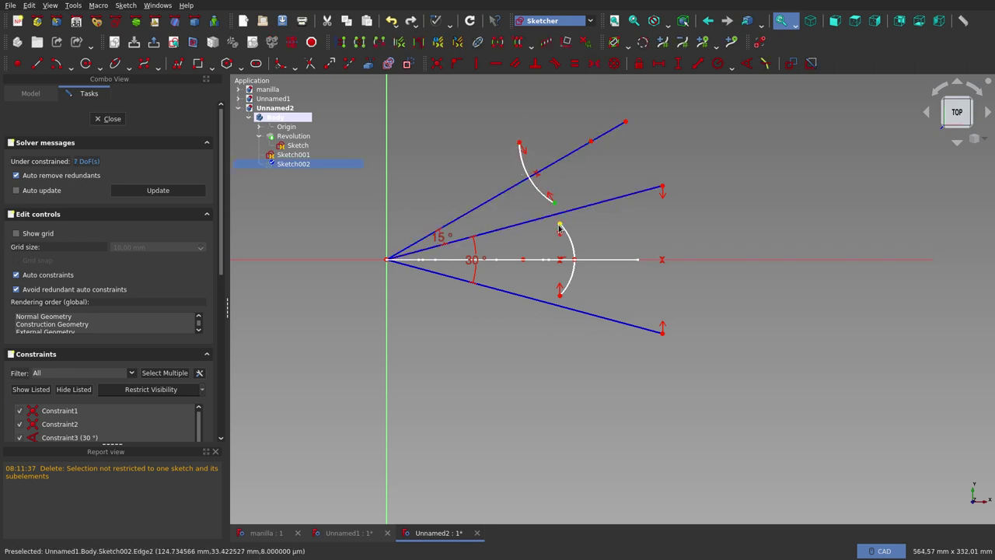
{"action": "left_click", "coordinate": [561, 225]}
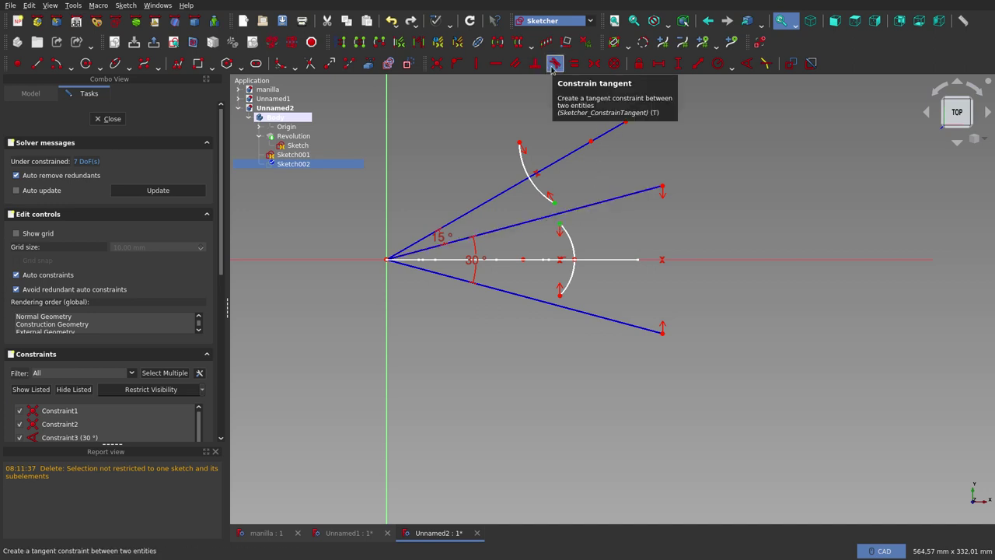
{"action": "left_click", "coordinate": [554, 67]}
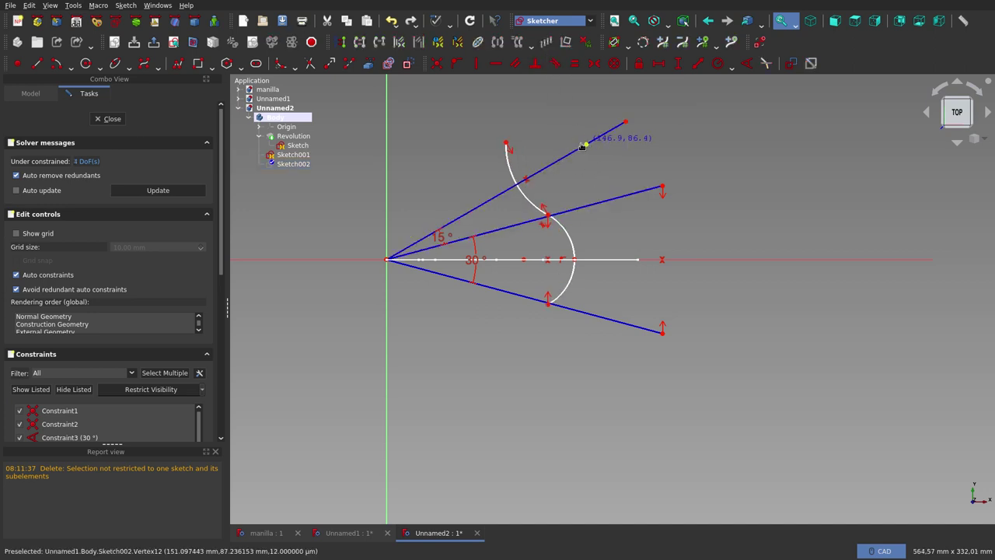
{"action": "left_click_drag", "start_coordinate": [582, 145], "coordinate": [565, 157]}
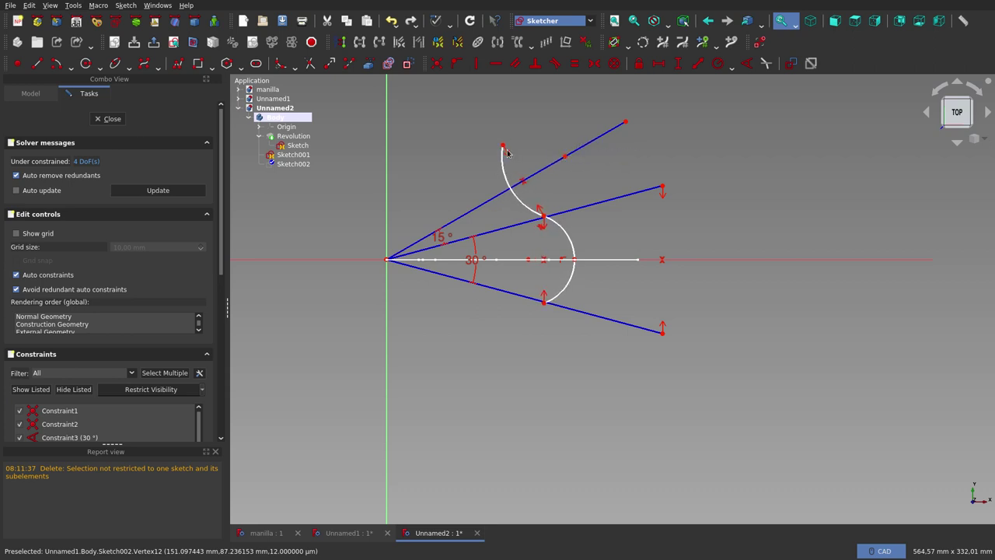
{"action": "left_click_drag", "start_coordinate": [504, 146], "coordinate": [512, 149]}
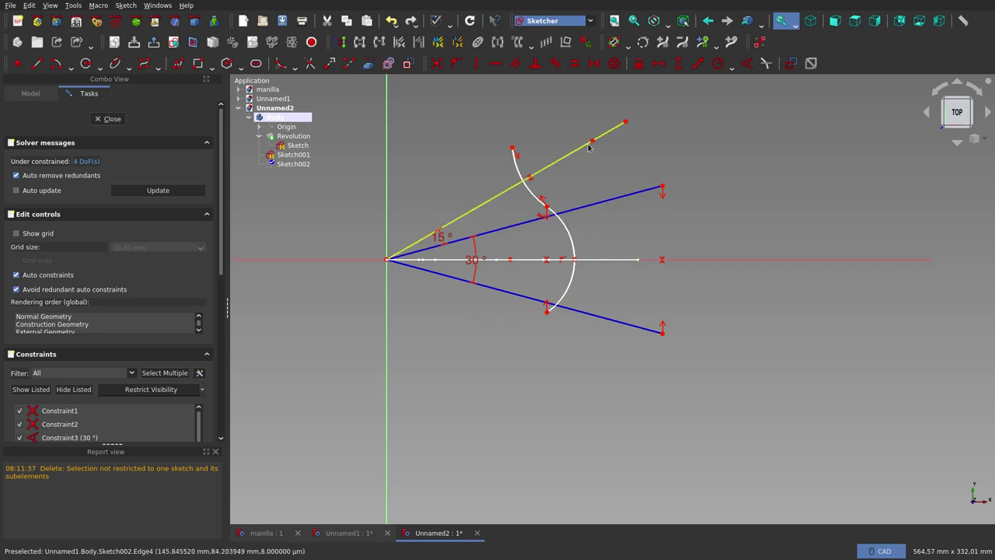
{"action": "left_click_drag", "start_coordinate": [592, 144], "coordinate": [564, 158]}
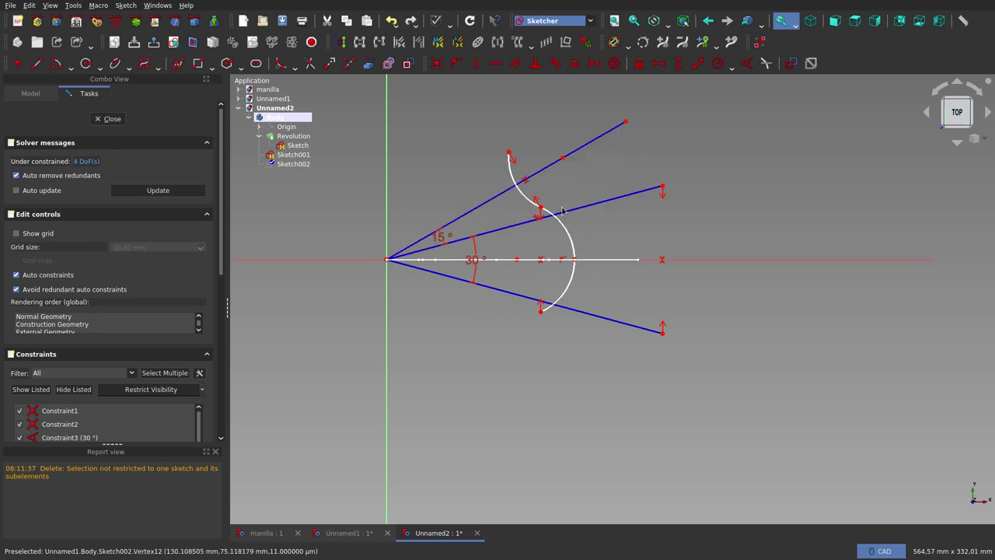
{"action": "middle_click_drag", "start_coordinate": [511, 300], "coordinate": [523, 236]}
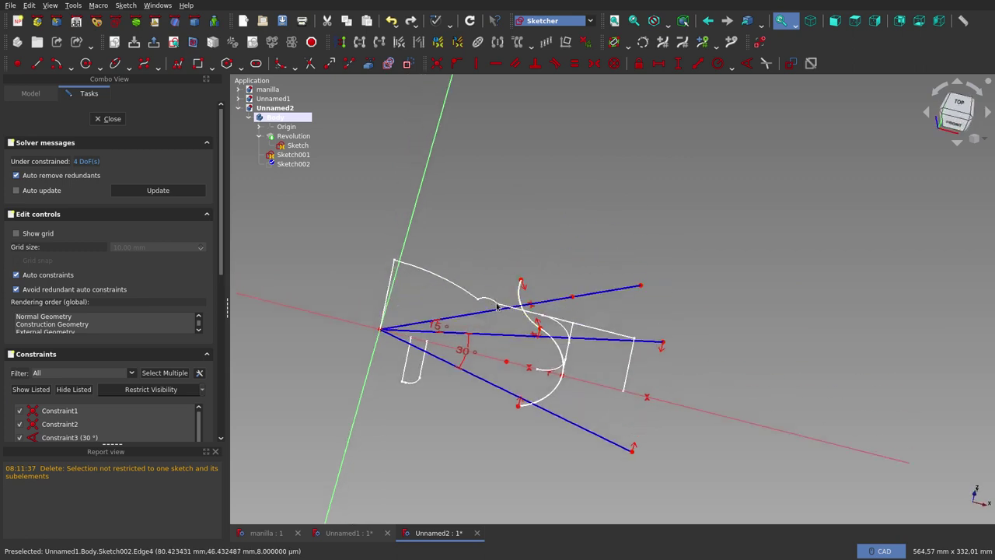
{"action": "key", "text": "2"}
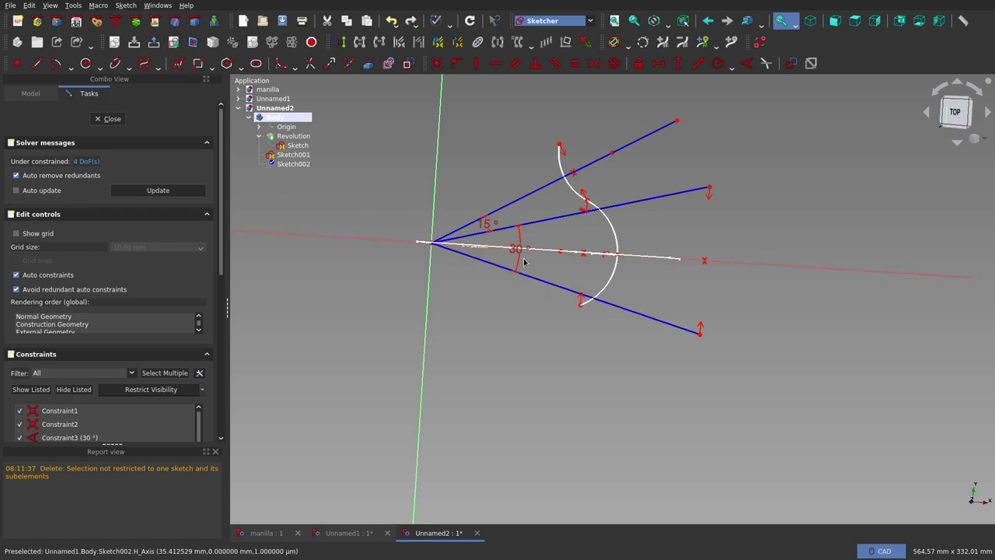
{"action": "middle_click_drag", "start_coordinate": [542, 269], "coordinate": [547, 270]}
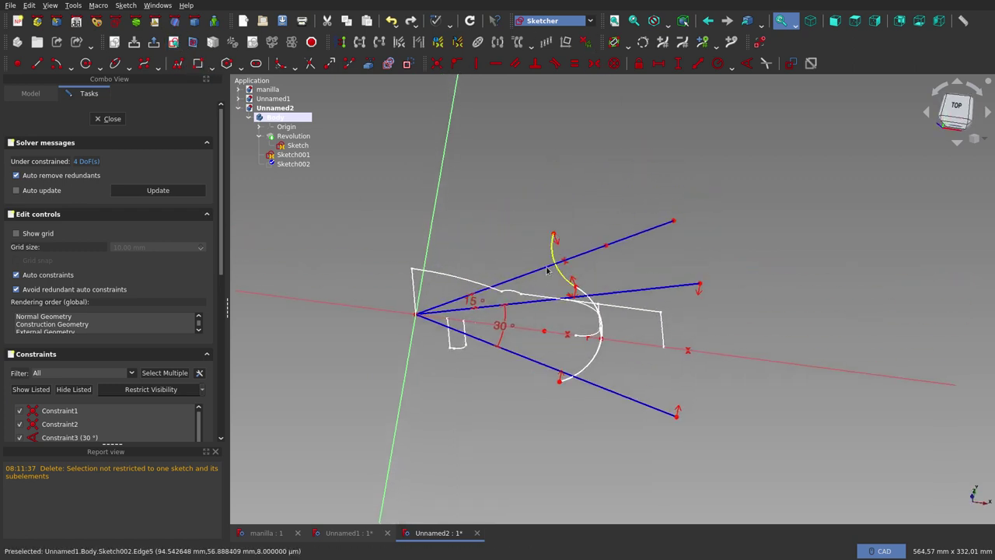
{"action": "left_click", "coordinate": [369, 62]}
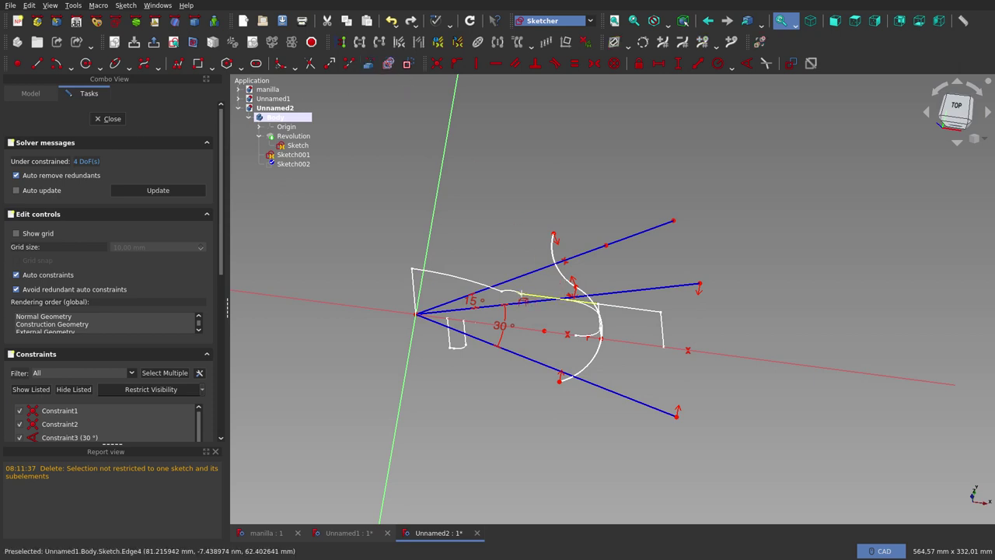
{"action": "key", "text": "2"}
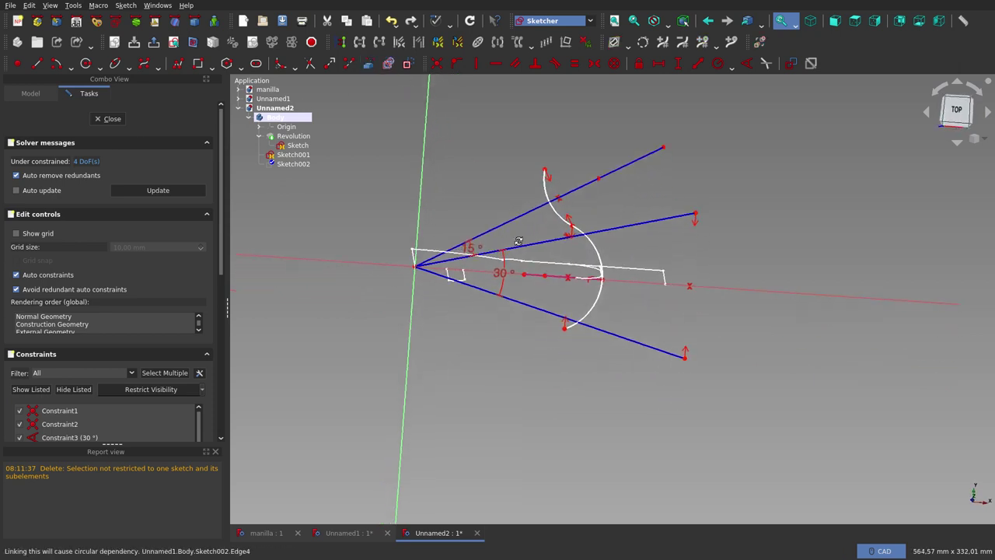
{"action": "left_click", "coordinate": [178, 43]}
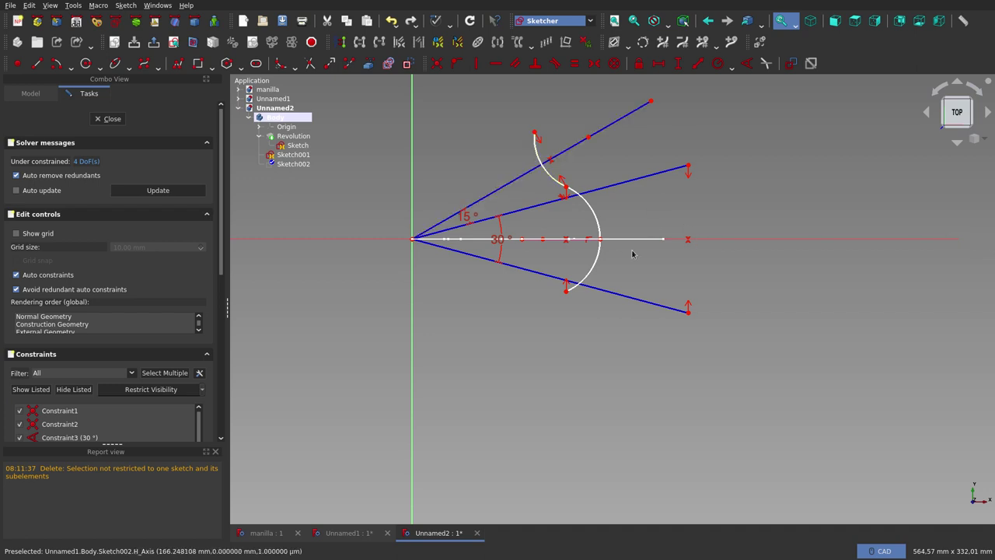
Constrain the first arc's lower end onto the lower line
{"action": "left_click", "coordinate": [566, 291]}
{"action": "left_click", "coordinate": [593, 290]}
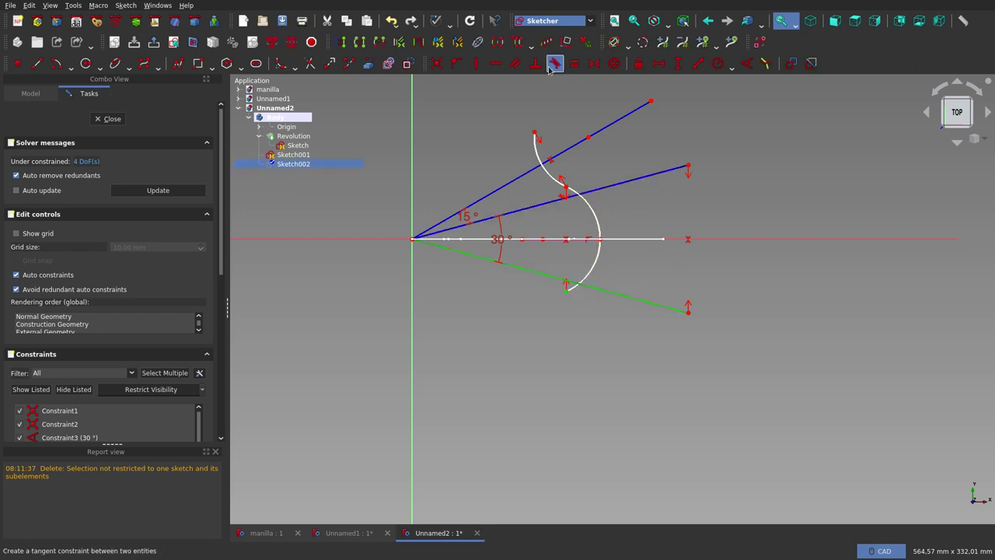
{"action": "left_click", "coordinate": [457, 64]}
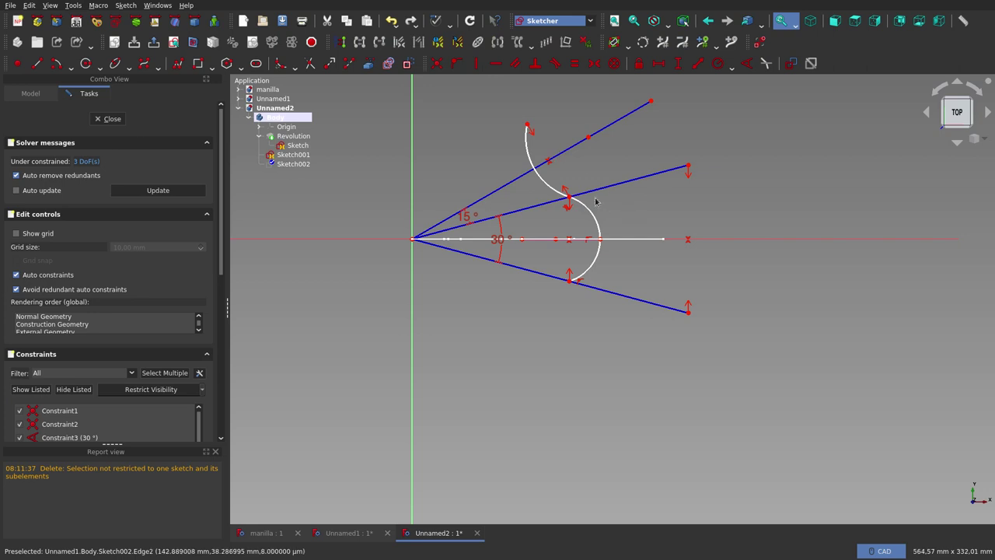
Check the path against the shown Revolution ring, hide it again, and close Sketch002
{"action": "middle_click_drag", "start_coordinate": [622, 222], "coordinate": [614, 236]}
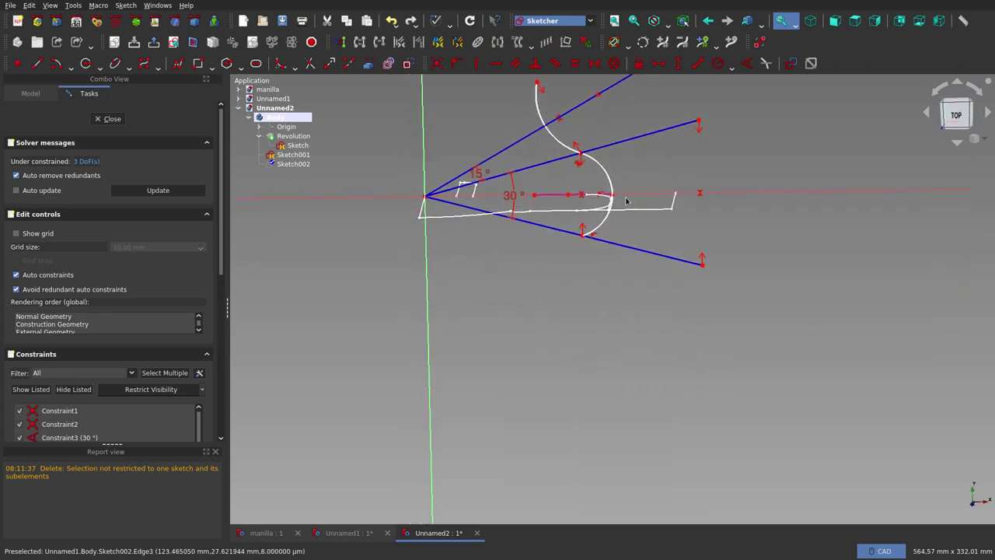
{"action": "mouse_move", "coordinate": [626, 202]}
{"action": "middle_mouse_down"}
{"action": "mouse_move", "coordinate": [542, 274]}
{"action": "mouse_move", "coordinate": [588, 254]}
{"action": "middle_mouse_up"}
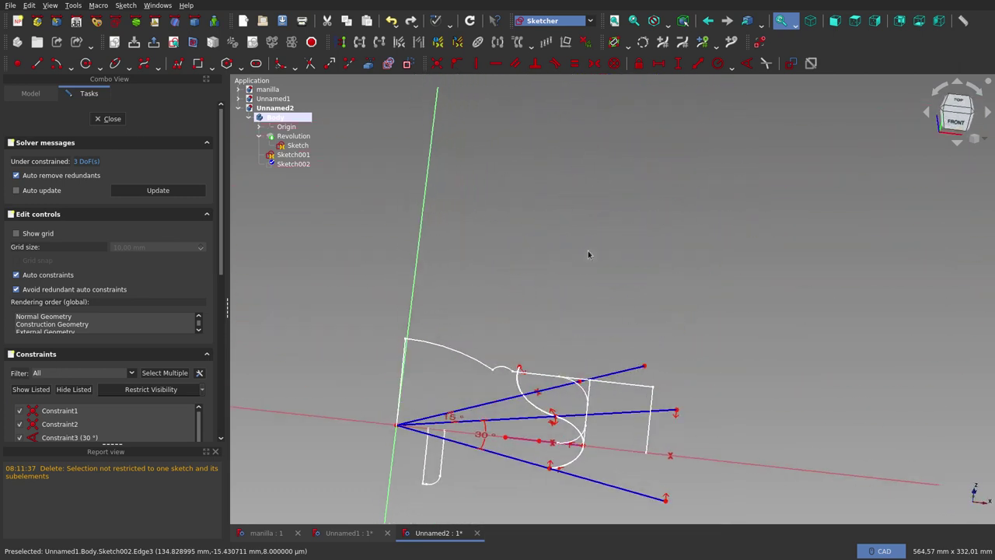
{"action": "key", "text": "space"}
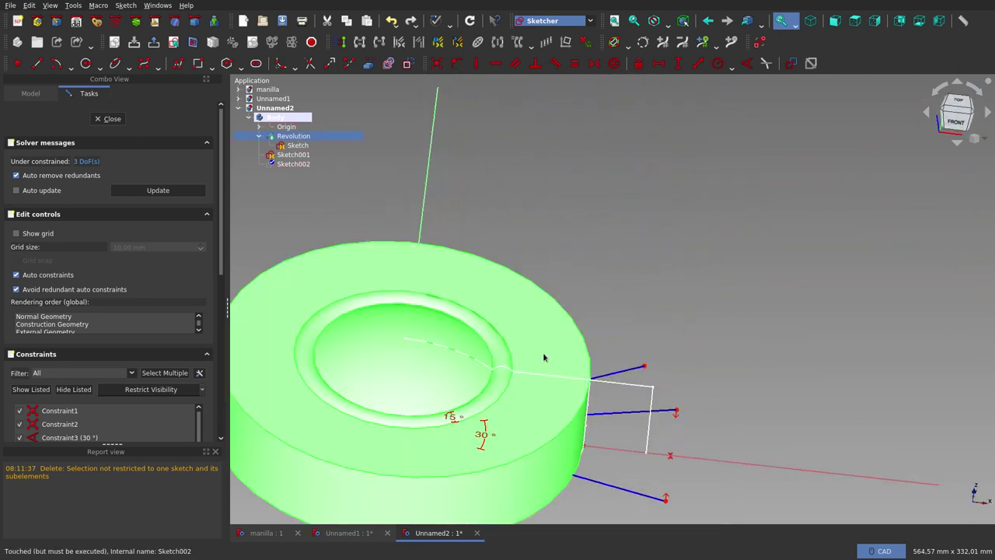
{"action": "scroll", "coordinate": [624, 224], "scroll_direction": "down", "scroll_amount": 3}
{"action": "mouse_move", "coordinate": [625, 224]}
{"action": "middle_mouse_down"}
{"action": "mouse_move", "coordinate": [587, 220]}
{"action": "mouse_move", "coordinate": [590, 264]}
{"action": "middle_mouse_up"}
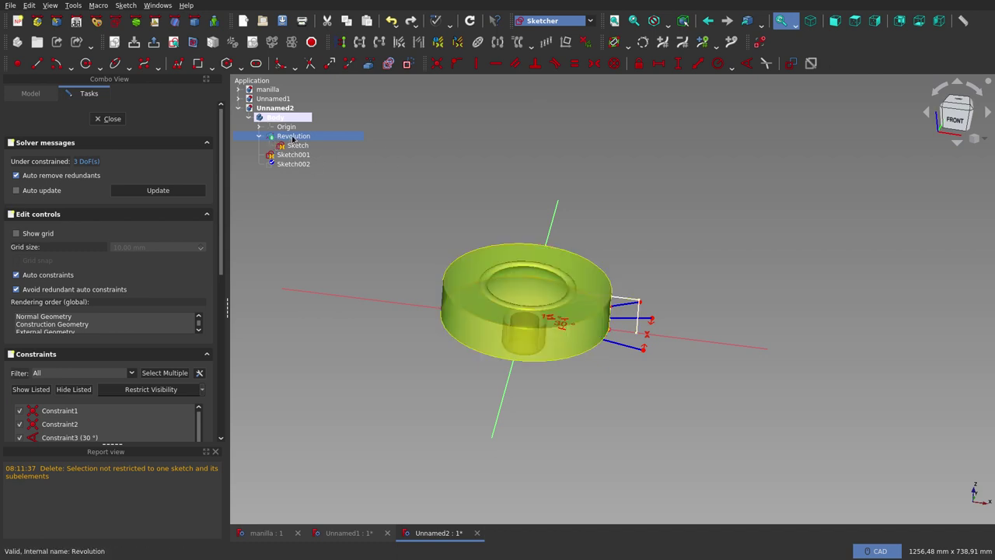
{"action": "key", "text": "space"}
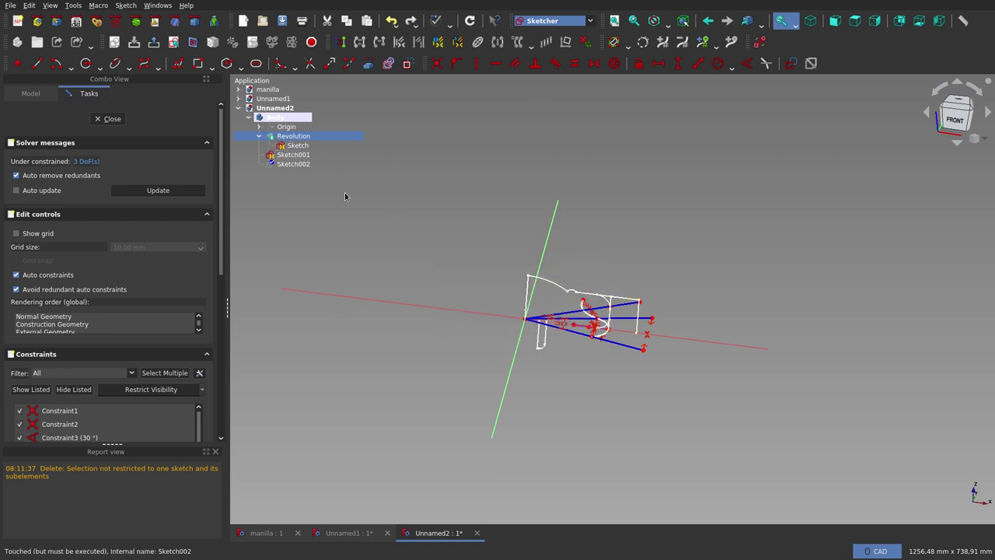
{"action": "left_click", "coordinate": [298, 146]}
{"action": "mouse_move", "coordinate": [601, 298]}
{"action": "middle_mouse_down"}
{"action": "mouse_move", "coordinate": [619, 311]}
{"action": "mouse_move", "coordinate": [599, 296]}
{"action": "middle_mouse_up"}
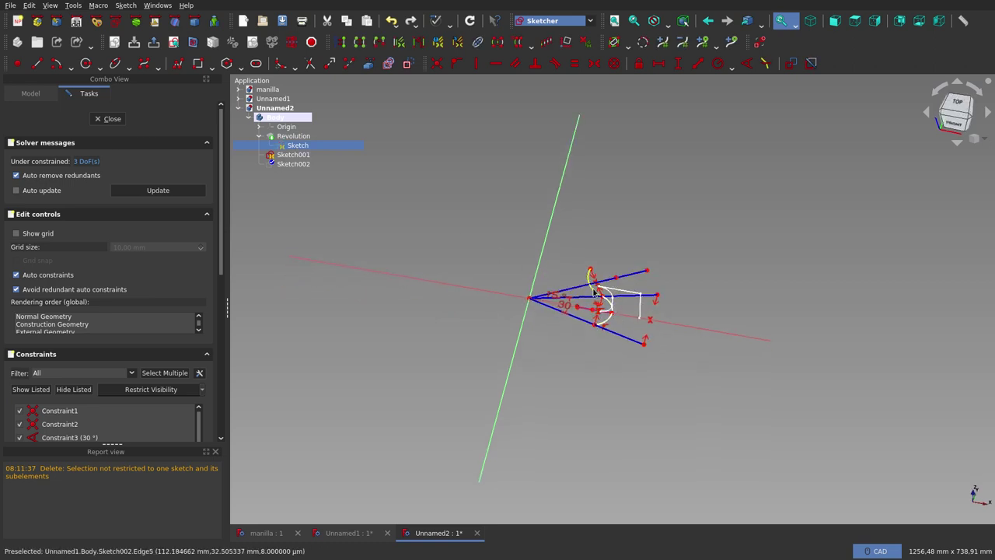
{"action": "key", "text": "2"}
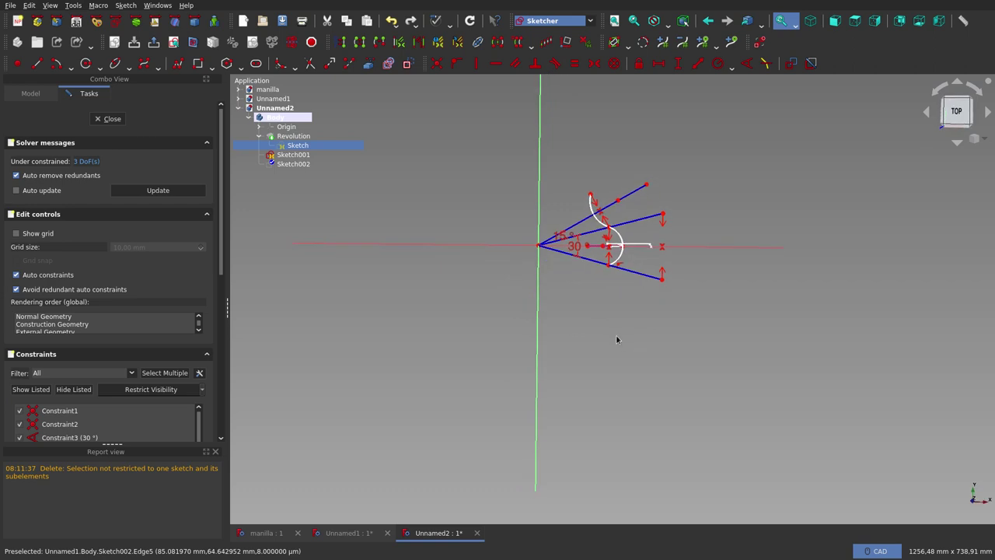
{"action": "mouse_move", "coordinate": [617, 340]}
{"action": "middle_mouse_down"}
{"action": "mouse_move", "coordinate": [502, 307]}
{"action": "mouse_move", "coordinate": [524, 324]}
{"action": "mouse_move", "coordinate": [653, 334]}
{"action": "mouse_move", "coordinate": [674, 295]}
{"action": "mouse_move", "coordinate": [666, 291]}
{"action": "middle_mouse_up"}
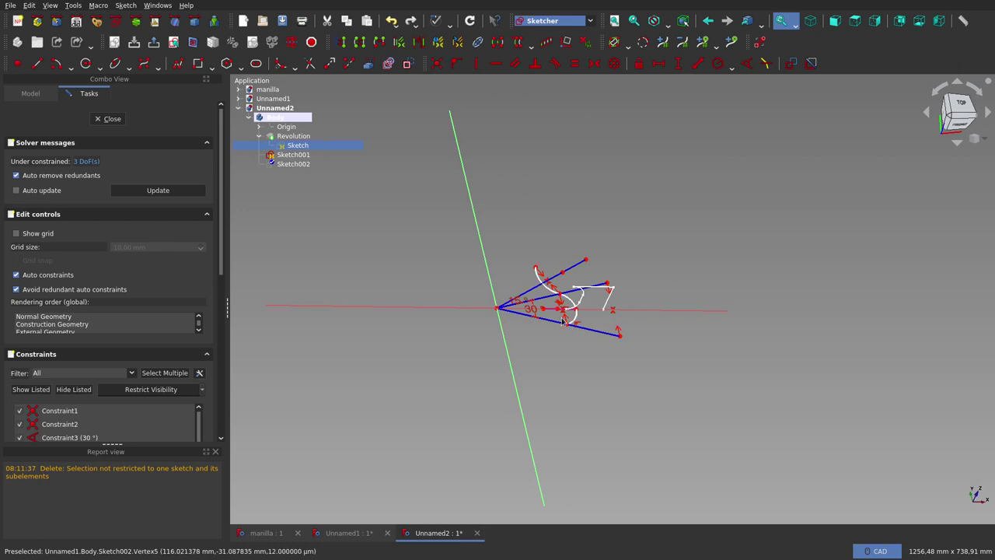
{"action": "left_click", "coordinate": [576, 200]}
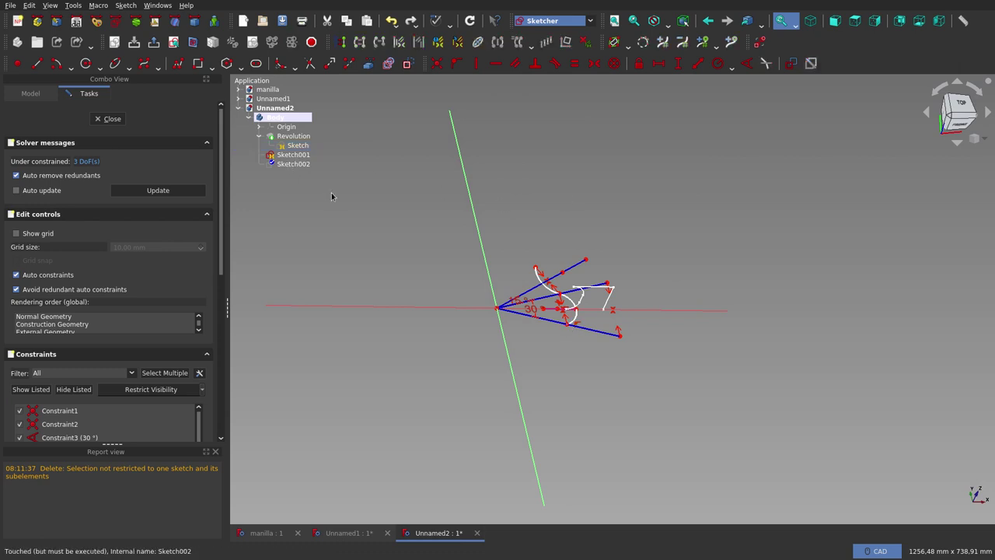
{"action": "left_click", "coordinate": [115, 123]}
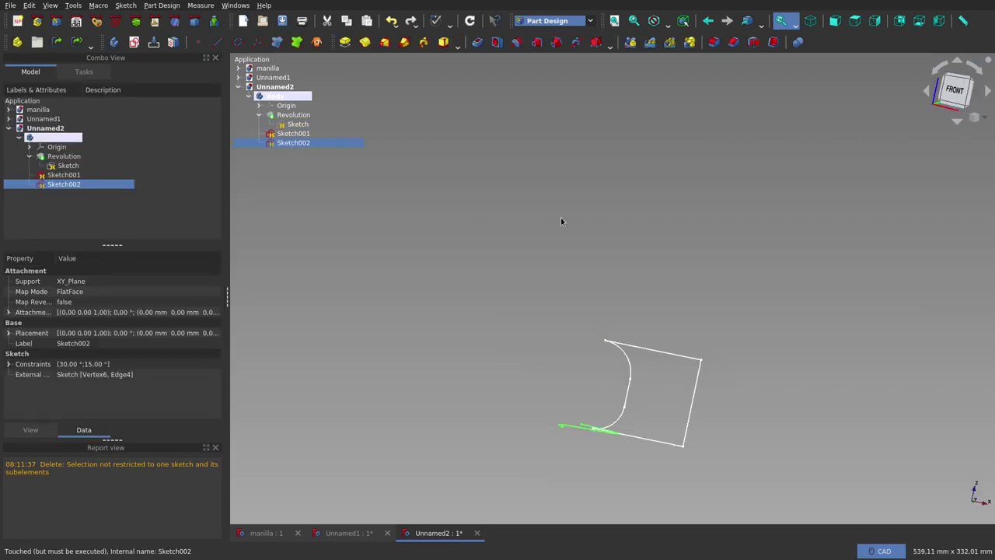
Create a subtractive pipe sweeping profile Sketch001 along path Sketch002
{"action": "right_click", "coordinate": [533, 327]}
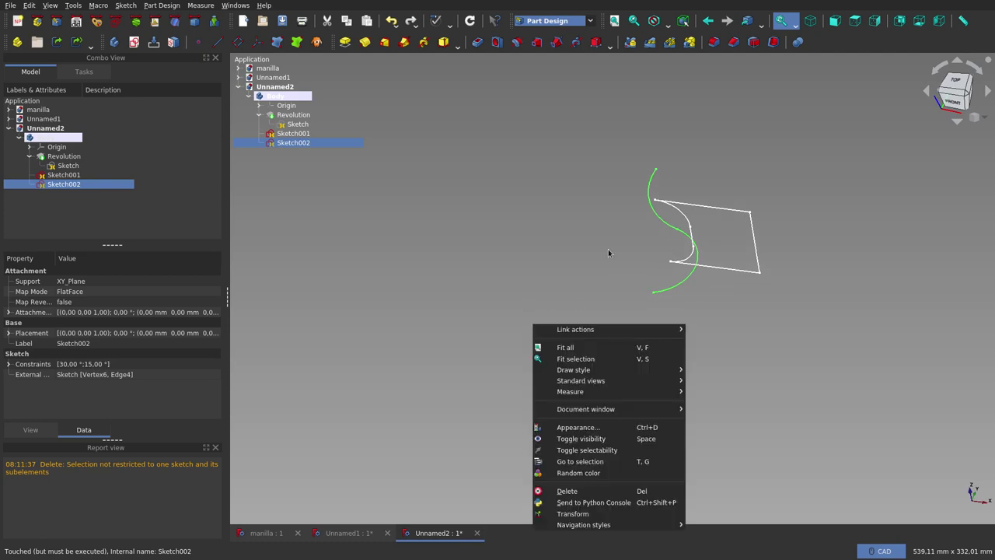
{"action": "key", "text": "Escape"}
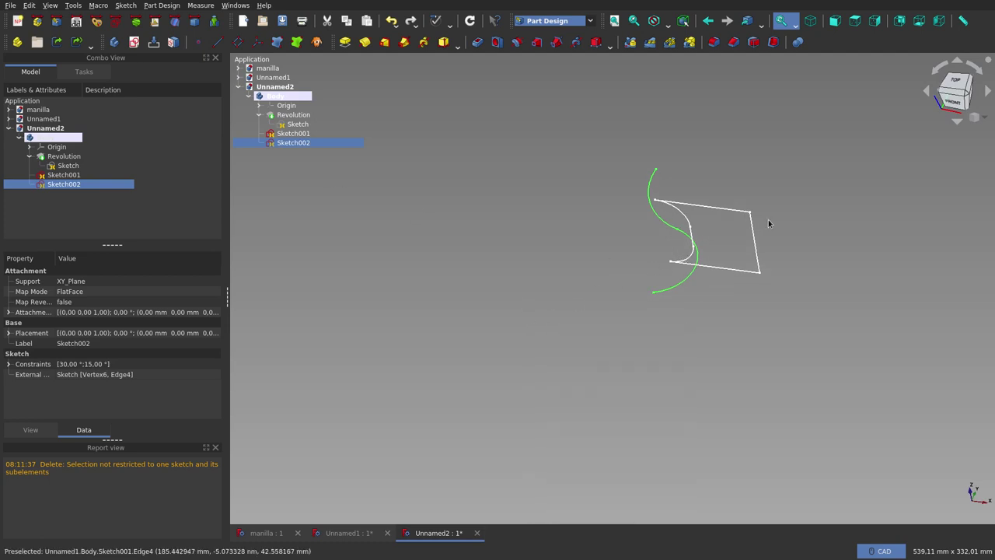
{"action": "left_click", "coordinate": [520, 253]}
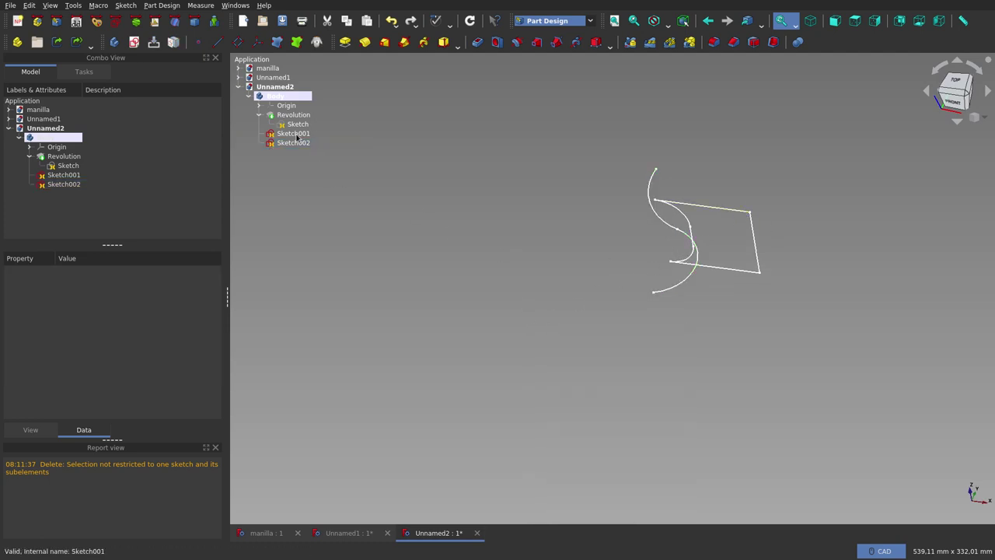
{"action": "left_click", "coordinate": [297, 136]}
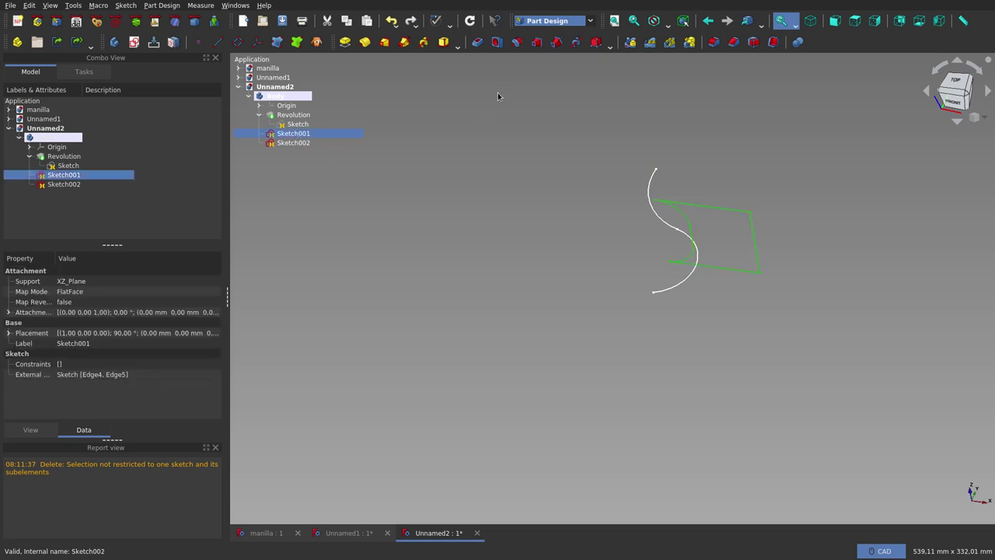
{"action": "left_click", "coordinate": [556, 45]}
{"action": "left_click", "coordinate": [50, 210]}
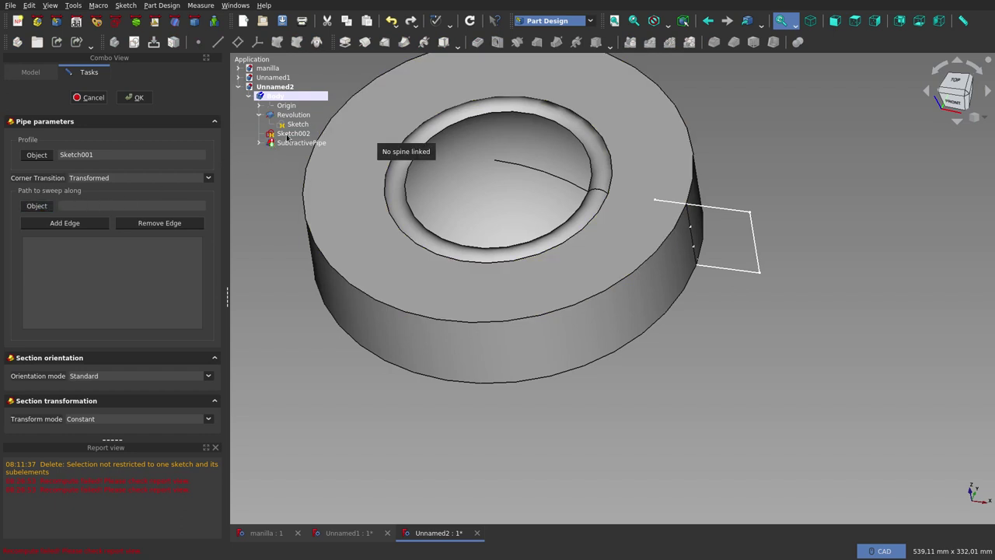
{"action": "left_click", "coordinate": [293, 134]}
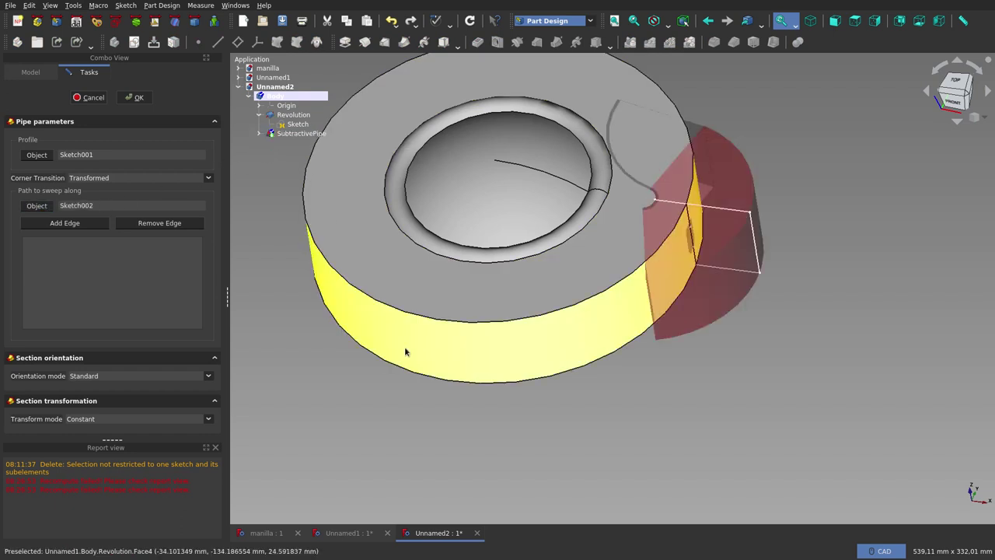
{"action": "mouse_move", "coordinate": [404, 354]}
{"action": "middle_mouse_down"}
{"action": "mouse_move", "coordinate": [365, 377]}
{"action": "mouse_move", "coordinate": [318, 378]}
{"action": "mouse_move", "coordinate": [344, 394]}
{"action": "mouse_move", "coordinate": [425, 406]}
{"action": "mouse_move", "coordinate": [486, 364]}
{"action": "mouse_move", "coordinate": [448, 315]}
{"action": "mouse_move", "coordinate": [480, 347]}
{"action": "mouse_move", "coordinate": [475, 395]}
{"action": "mouse_move", "coordinate": [486, 381]}
{"action": "mouse_move", "coordinate": [484, 338]}
{"action": "mouse_move", "coordinate": [467, 285]}
{"action": "mouse_move", "coordinate": [473, 264]}
{"action": "mouse_move", "coordinate": [463, 268]}
{"action": "middle_mouse_up"}
{"action": "scroll", "coordinate": [486, 364], "scroll_direction": "down", "scroll_amount": 5}
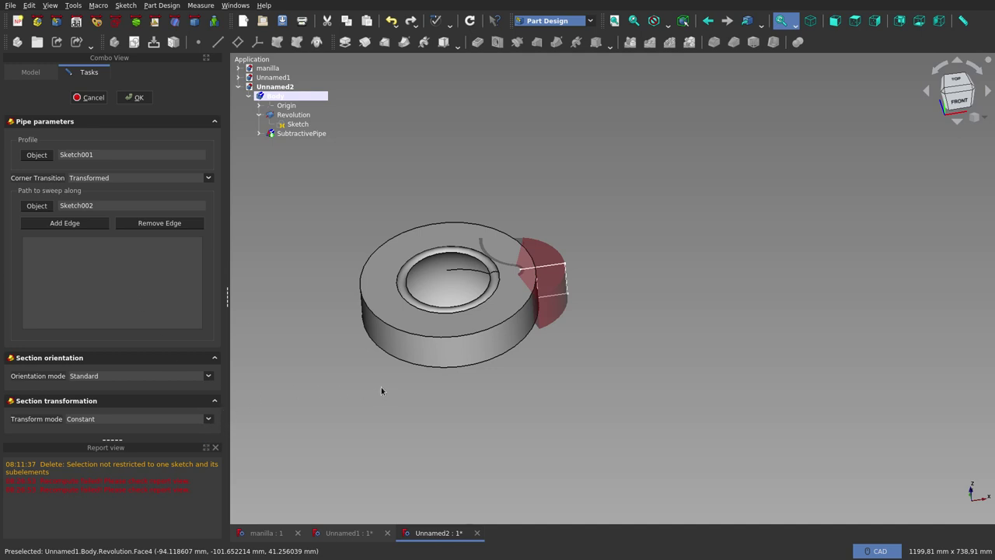
{"action": "middle_click_drag", "start_coordinate": [403, 379], "coordinate": [389, 365]}
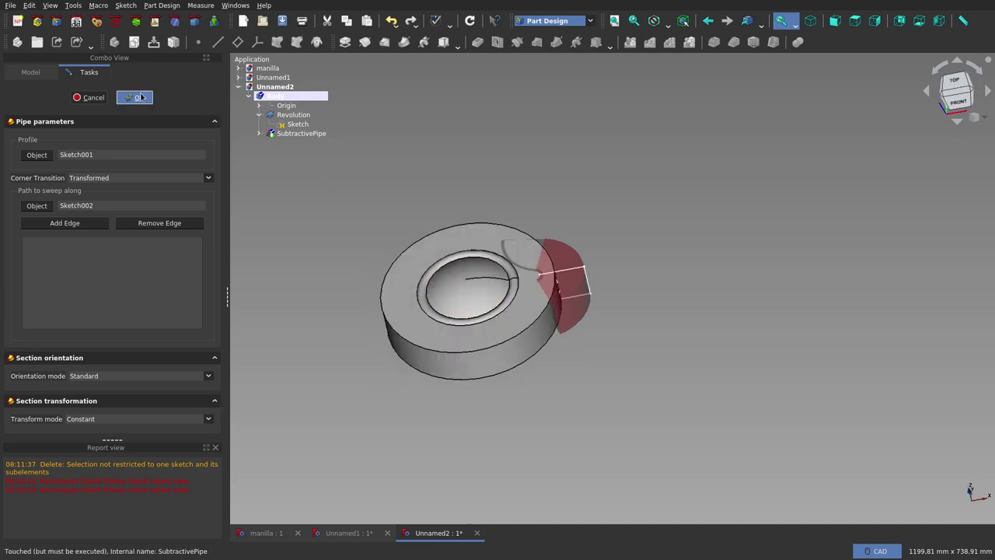
{"action": "left_click", "coordinate": [140, 98]}
Inspect the notched ring from above and the side, then select the SubtractivePipe feature
{"action": "key", "text": "2"}
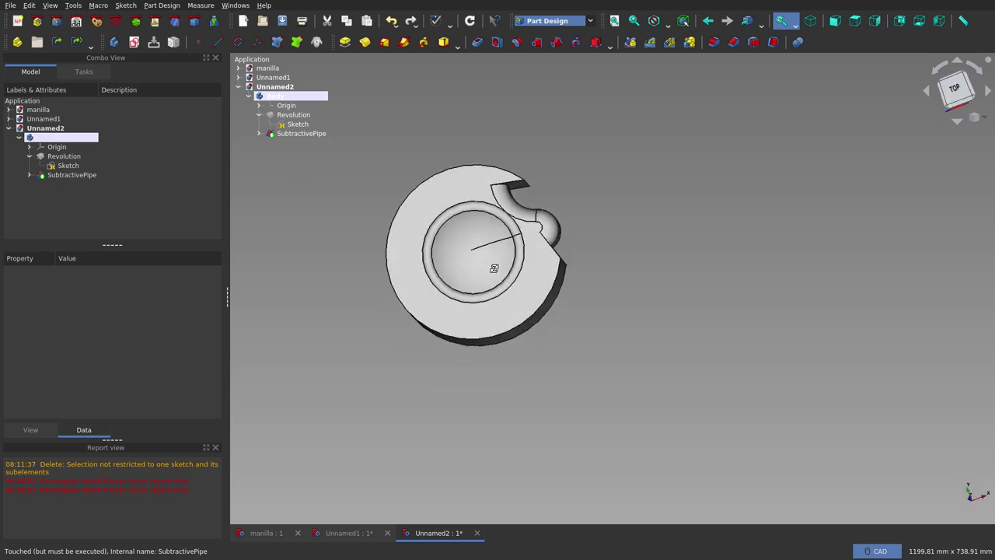
{"action": "scroll", "coordinate": [482, 177], "scroll_direction": "up", "scroll_amount": 4}
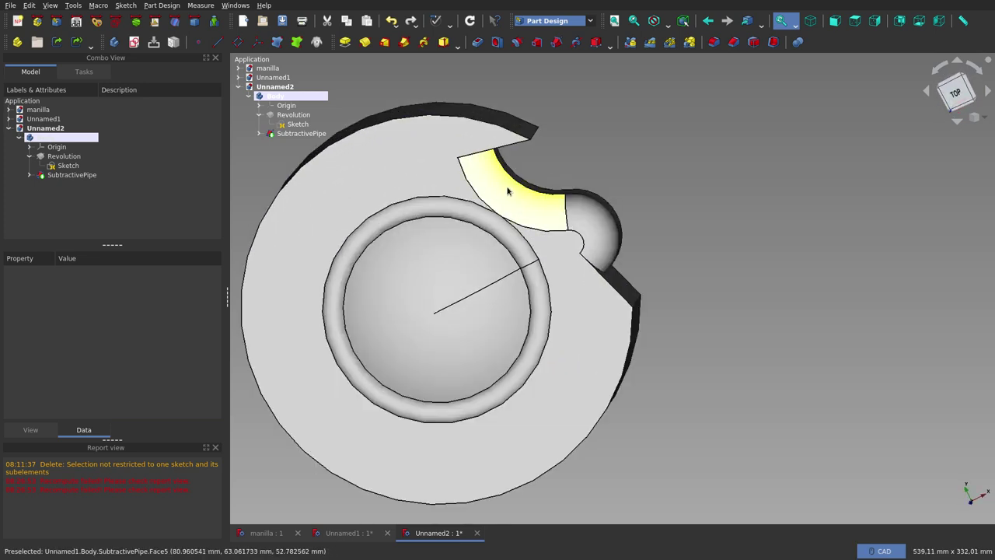
{"action": "middle_click_drag", "start_coordinate": [507, 191], "coordinate": [607, 216]}
{"action": "scroll", "coordinate": [621, 230], "scroll_direction": "down", "scroll_amount": 2}
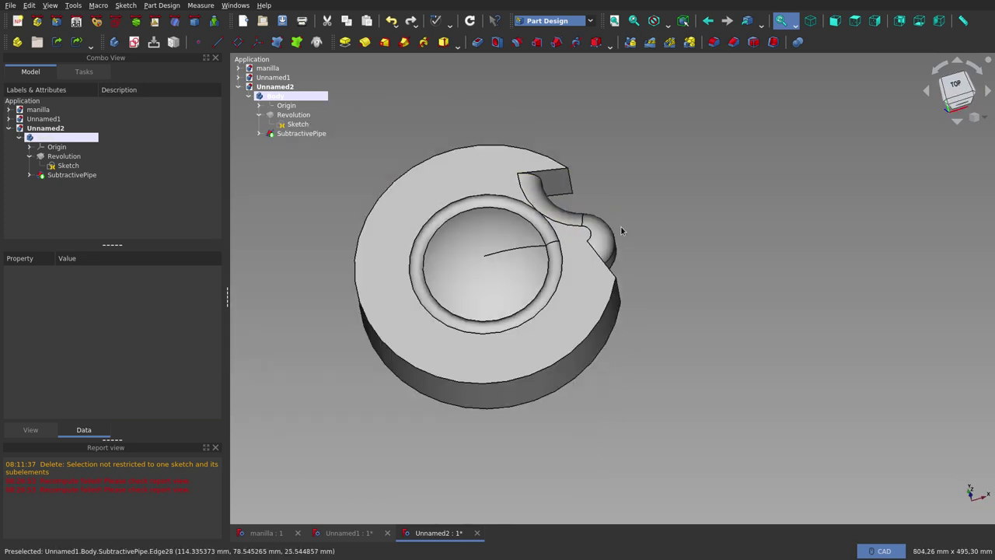
{"action": "scroll", "coordinate": [622, 230], "scroll_direction": "down", "scroll_amount": 2}
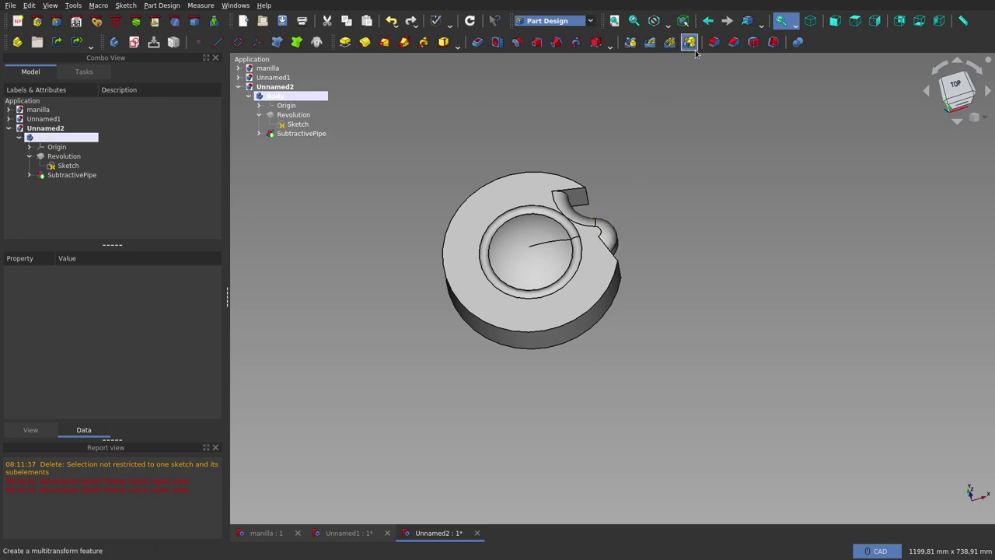
{"action": "left_click", "coordinate": [855, 21]}
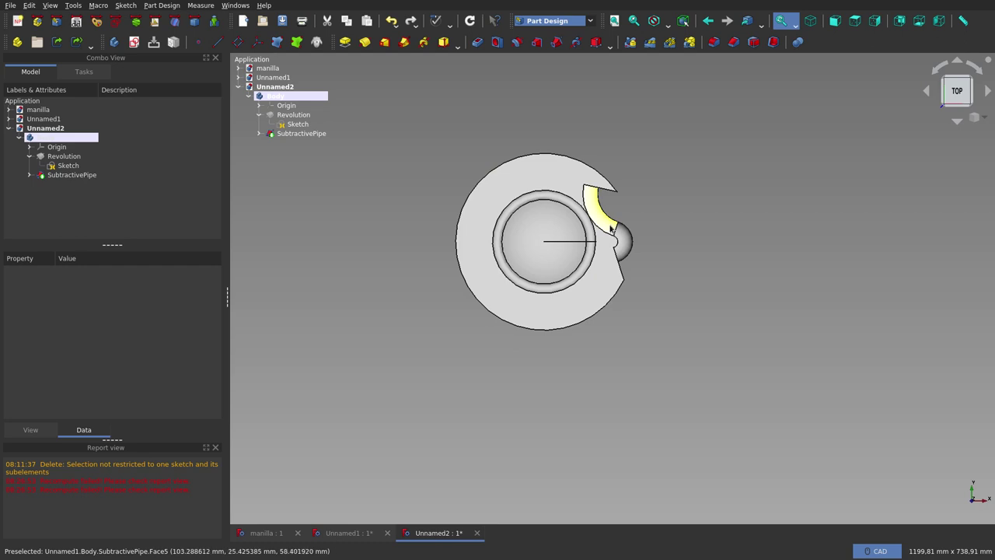
{"action": "left_click", "coordinate": [294, 134]}
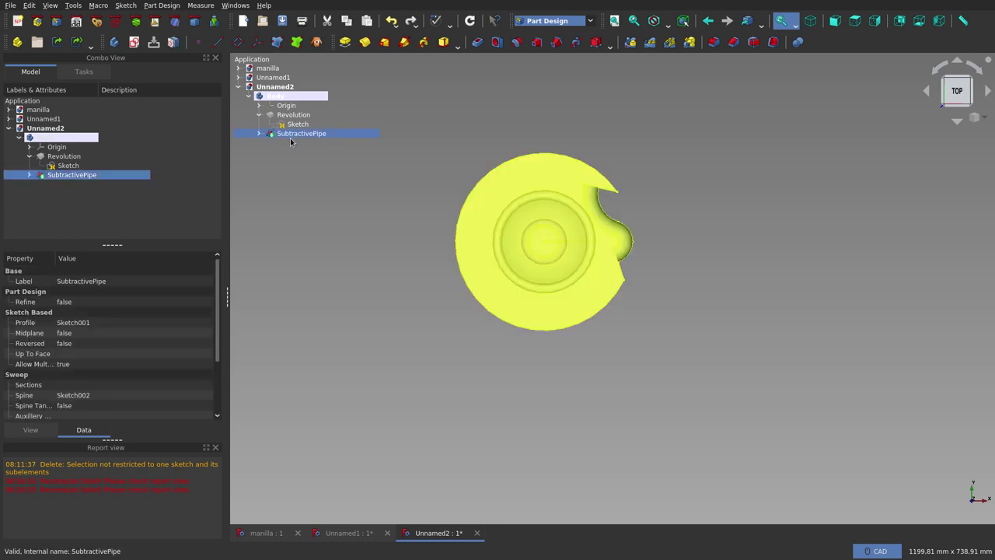
Polar-pattern the SubtractivePipe 6 times around the Z axis, picked as a reference in the view
{"action": "left_click", "coordinate": [670, 43]}
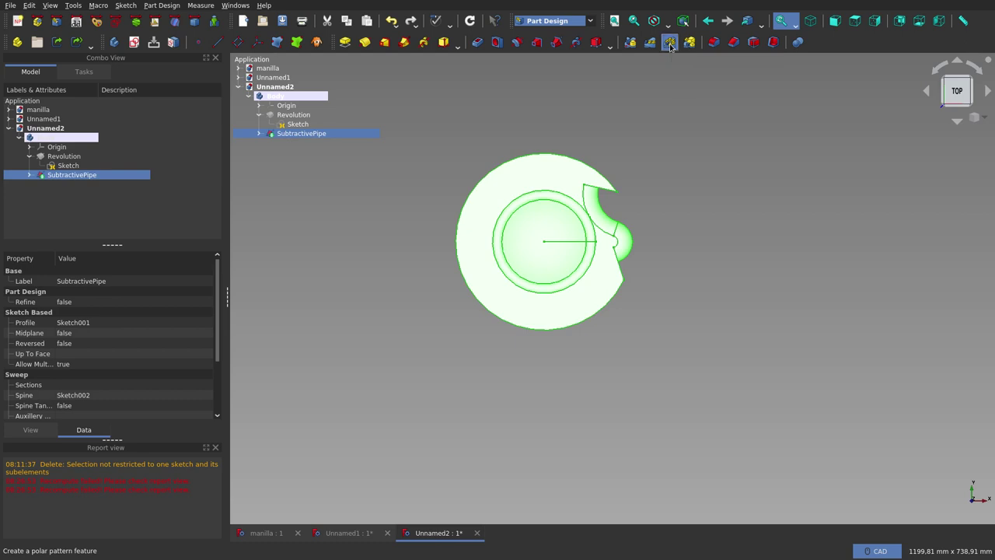
{"action": "middle_click_drag", "start_coordinate": [630, 429], "coordinate": [588, 349]}
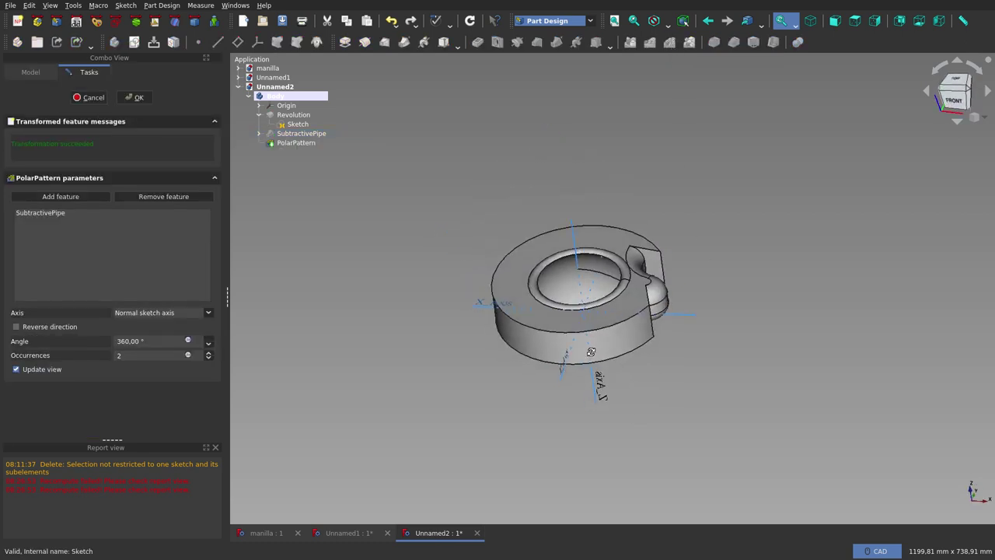
{"action": "left_click", "coordinate": [208, 315]}
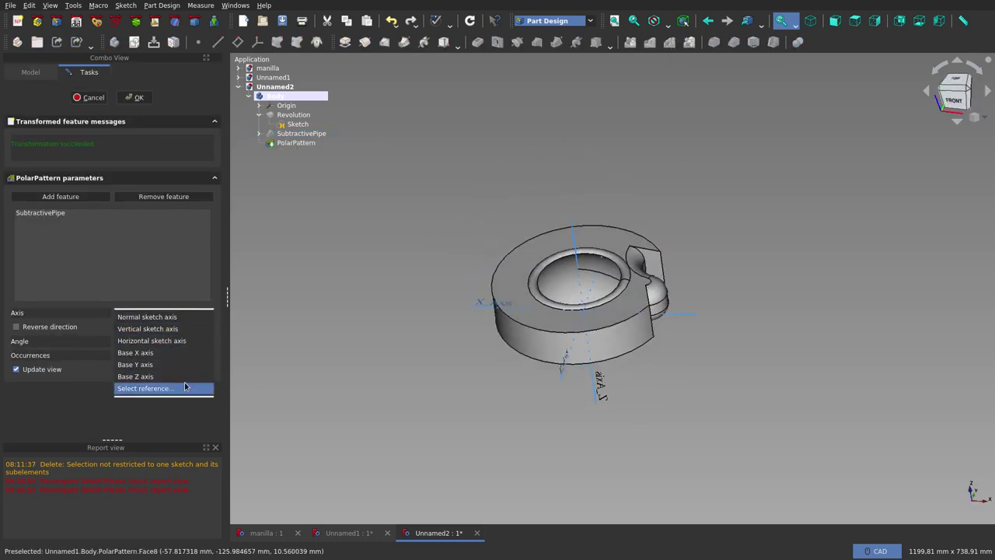
{"action": "left_click", "coordinate": [148, 389]}
{"action": "left_click", "coordinate": [574, 247]}
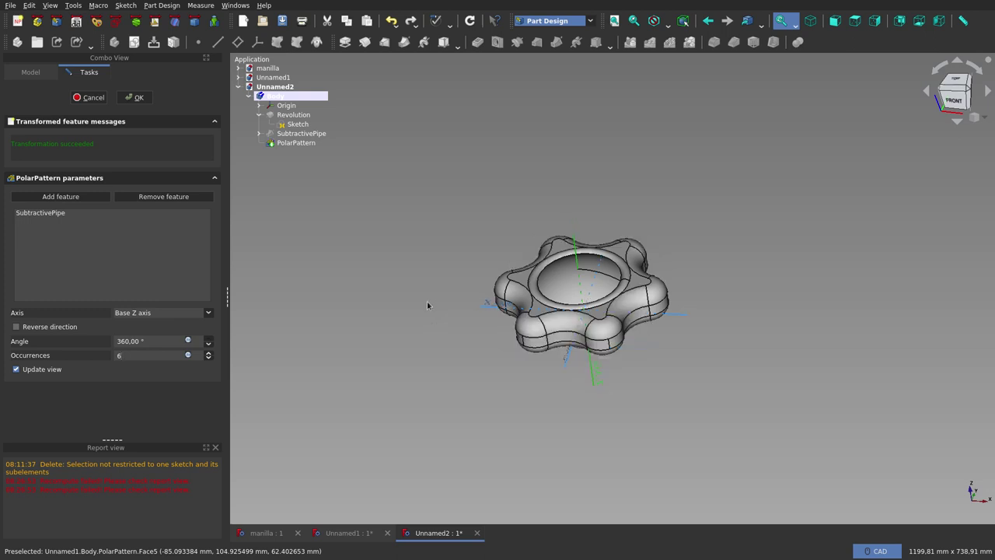
{"action": "mouse_move", "coordinate": [480, 208]}
{"action": "middle_mouse_down"}
{"action": "mouse_move", "coordinate": [484, 289]}
{"action": "mouse_move", "coordinate": [532, 239]}
{"action": "mouse_move", "coordinate": [615, 246]}
{"action": "mouse_move", "coordinate": [615, 207]}
{"action": "middle_mouse_up"}
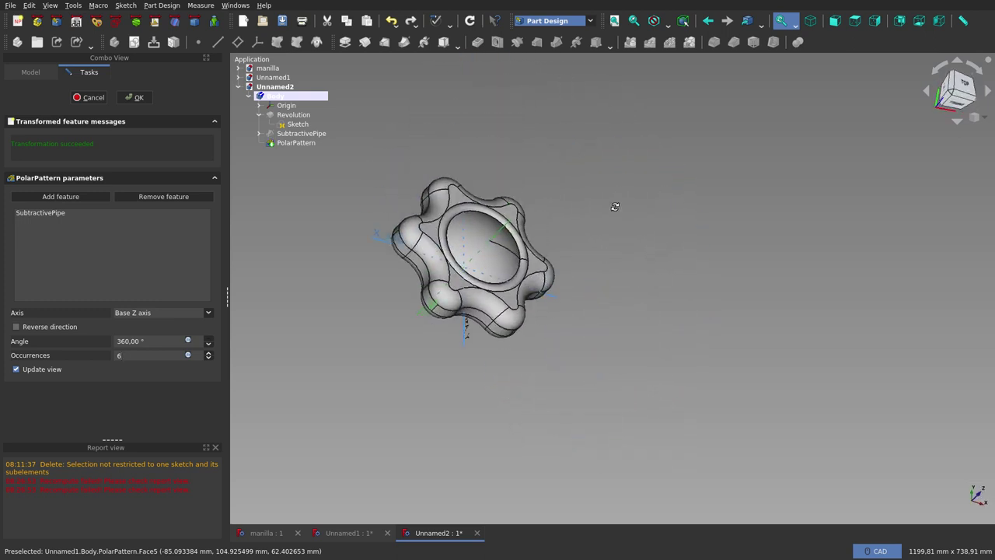
{"action": "left_click", "coordinate": [143, 99]}
Fit the knob in view and orbit to inspect its underside and top
{"action": "left_click", "coordinate": [614, 21]}
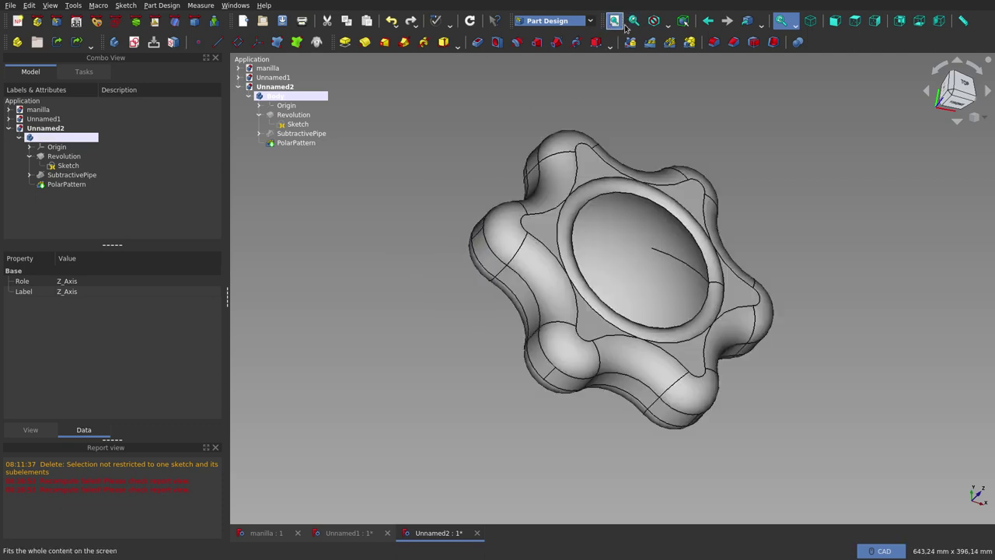
{"action": "mouse_move", "coordinate": [622, 256]}
{"action": "middle_mouse_down"}
{"action": "mouse_move", "coordinate": [674, 153]}
{"action": "mouse_move", "coordinate": [715, 359]}
{"action": "middle_mouse_up"}
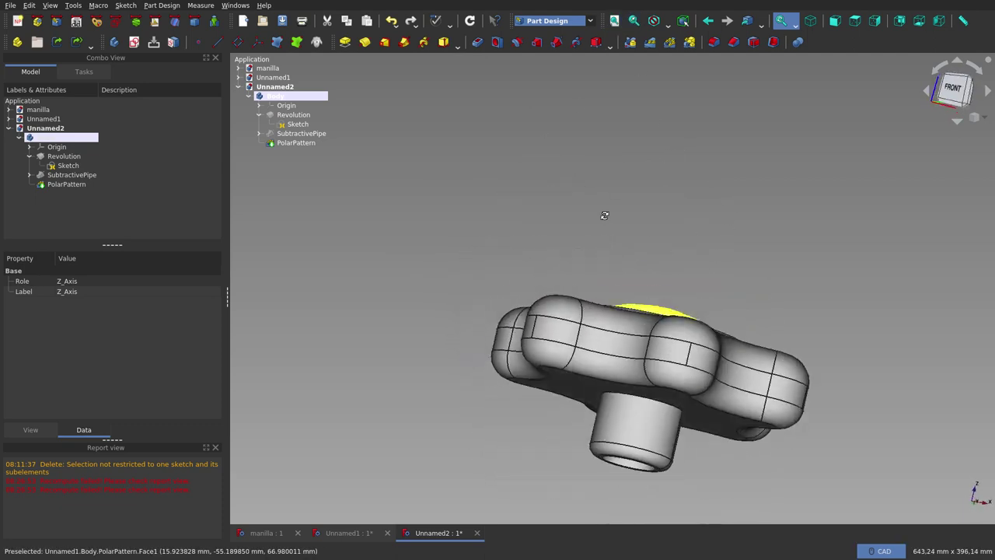
{"action": "scroll", "coordinate": [685, 353], "scroll_direction": "down", "scroll_amount": 2}
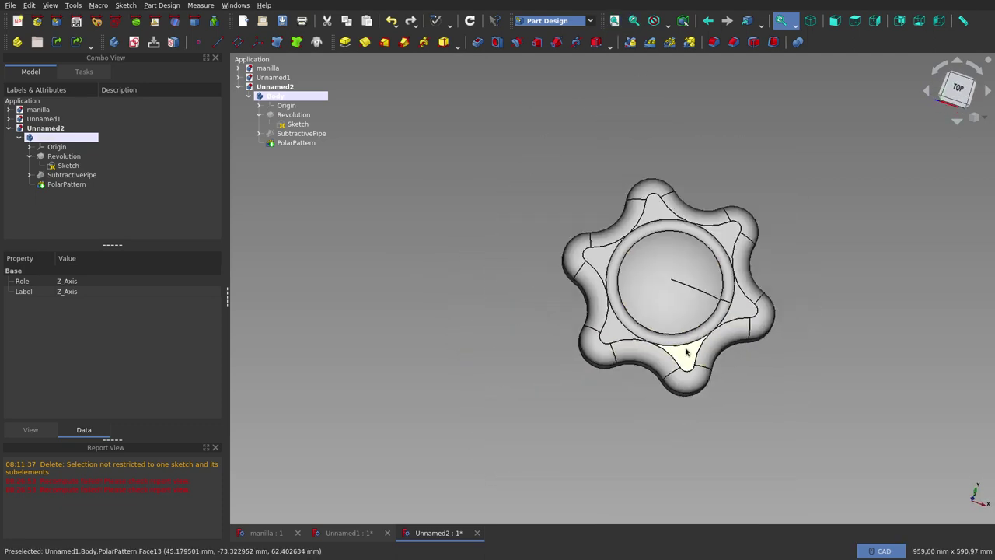
{"action": "scroll", "coordinate": [778, 365], "scroll_direction": "up", "scroll_amount": 2}
{"action": "middle_click_drag", "start_coordinate": [777, 369], "coordinate": [770, 327]}
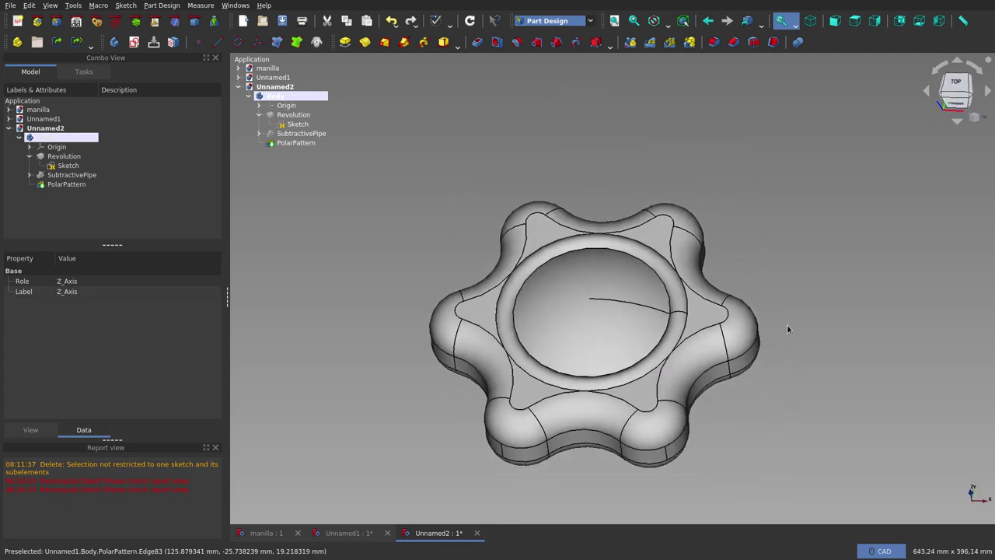
{"action": "mouse_move", "coordinate": [664, 269]}
{"action": "middle_mouse_down"}
{"action": "mouse_move", "coordinate": [608, 91]}
{"action": "mouse_move", "coordinate": [671, 334]}
{"action": "middle_mouse_up"}
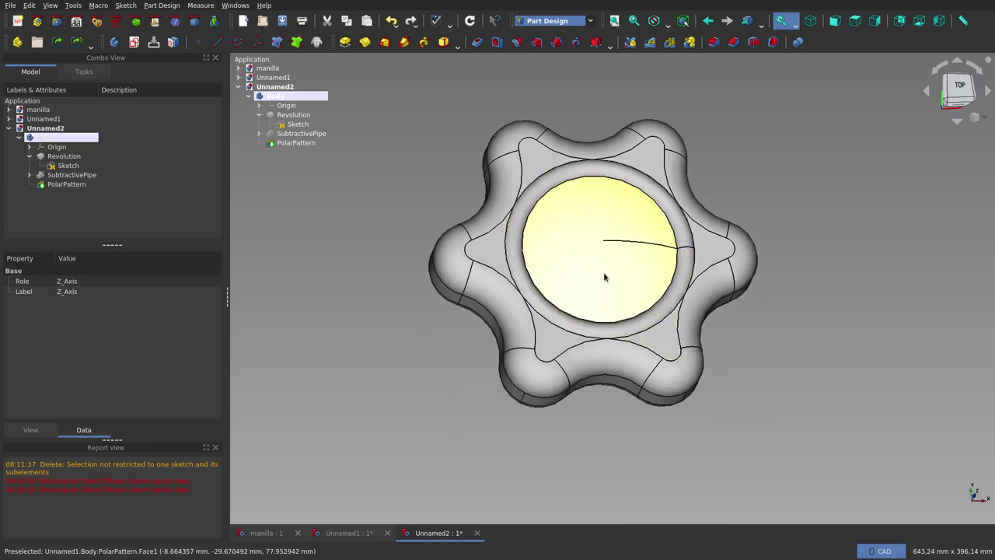
{"action": "mouse_move", "coordinate": [634, 248]}
{"action": "middle_mouse_down"}
{"action": "mouse_move", "coordinate": [611, 273]}
{"action": "mouse_move", "coordinate": [638, 288]}
{"action": "mouse_move", "coordinate": [622, 278]}
{"action": "middle_mouse_up"}
Zoom in and orbit around the ring and lobes, from top-down to angled front views
{"action": "scroll", "coordinate": [687, 193], "scroll_direction": "up", "scroll_amount": 8}
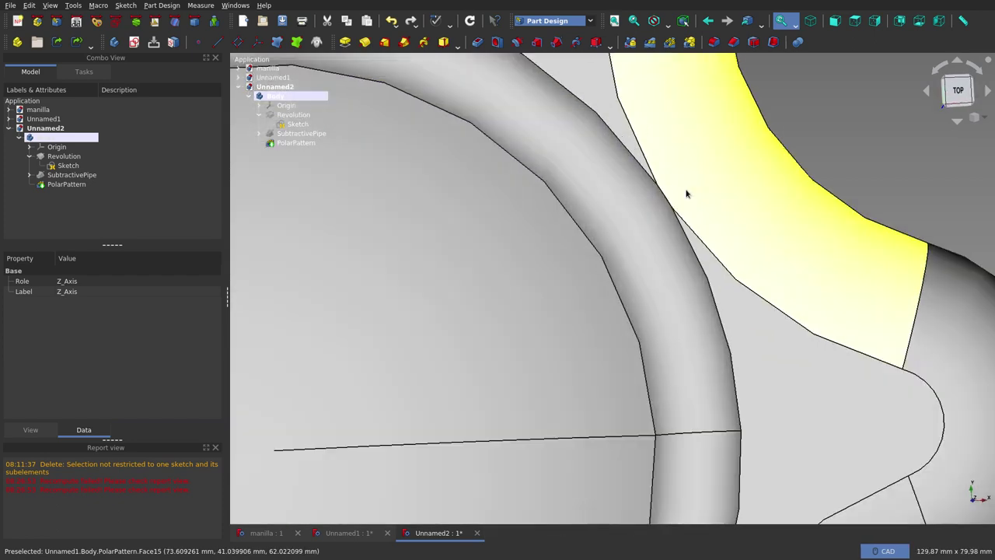
{"action": "mouse_move", "coordinate": [680, 199]}
{"action": "middle_mouse_down"}
{"action": "mouse_move", "coordinate": [614, 220]}
{"action": "mouse_move", "coordinate": [642, 219]}
{"action": "middle_mouse_up"}
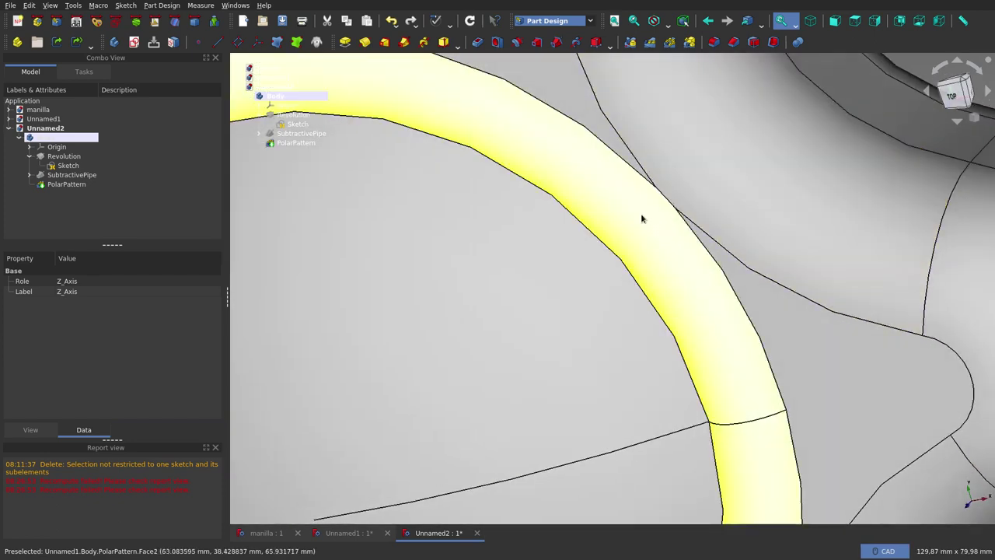
{"action": "scroll", "coordinate": [667, 203], "scroll_direction": "down", "scroll_amount": 3}
{"action": "scroll", "coordinate": [651, 206], "scroll_direction": "down", "scroll_amount": 4}
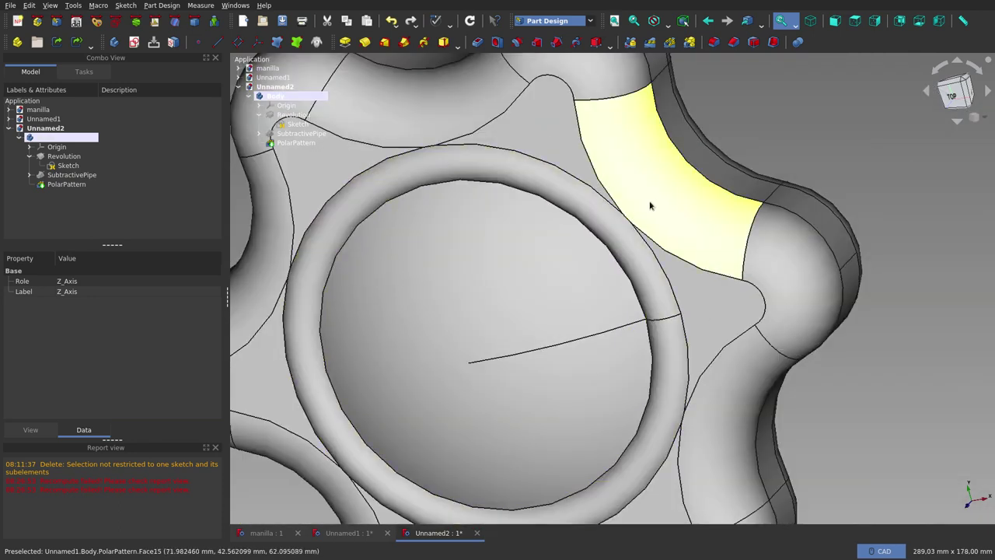
{"action": "middle_click_drag", "start_coordinate": [664, 206], "coordinate": [699, 171]}
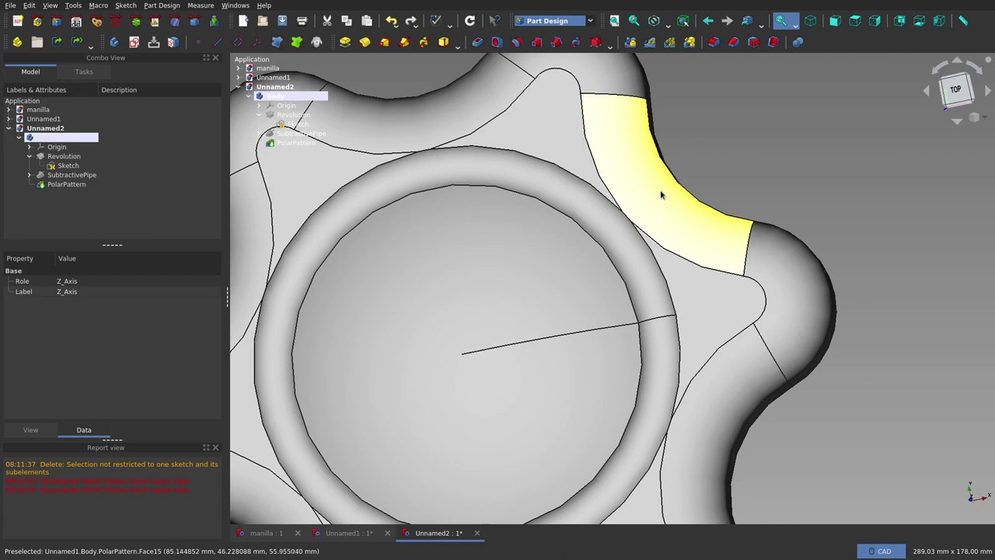
{"action": "scroll", "coordinate": [566, 296], "scroll_direction": "down", "scroll_amount": 9}
{"action": "scroll", "coordinate": [567, 296], "scroll_direction": "down", "scroll_amount": 1}
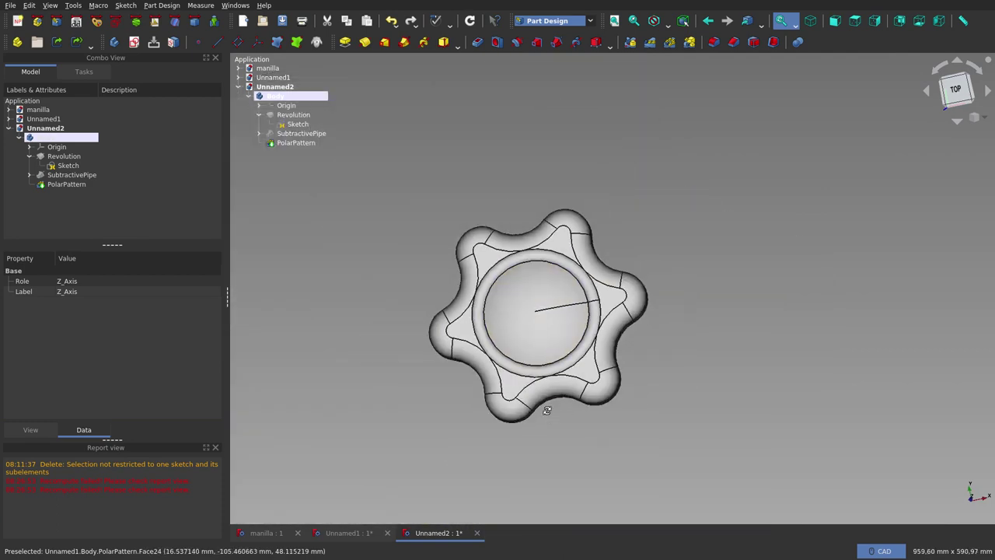
{"action": "middle_click_drag", "start_coordinate": [546, 411], "coordinate": [535, 311]}
{"action": "scroll", "coordinate": [537, 456], "scroll_direction": "up", "scroll_amount": 6}
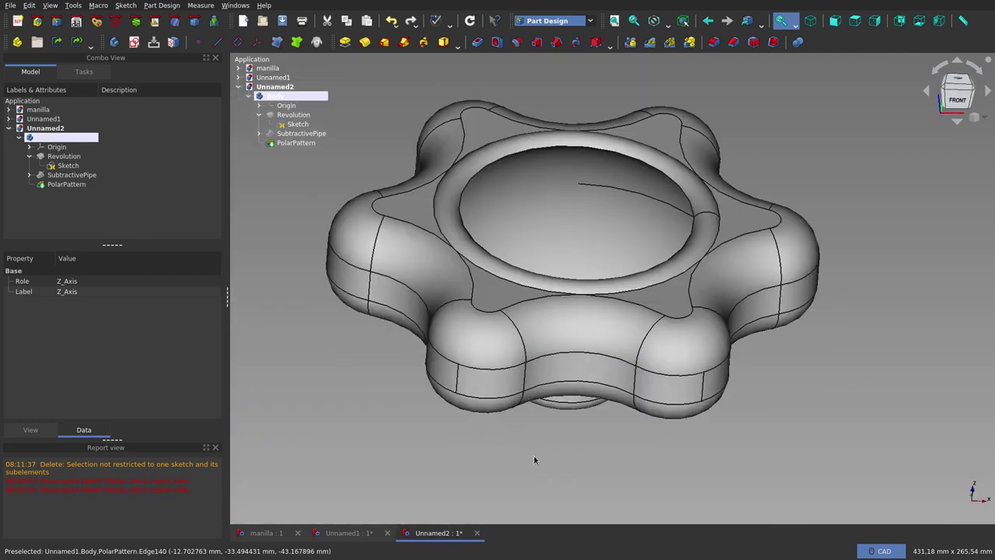
{"action": "middle_click_drag", "start_coordinate": [534, 459], "coordinate": [555, 368]}
Dismiss the knob edge's context menu and orbit to a tilted front view of the knob
{"action": "right_click", "coordinate": [559, 356]}
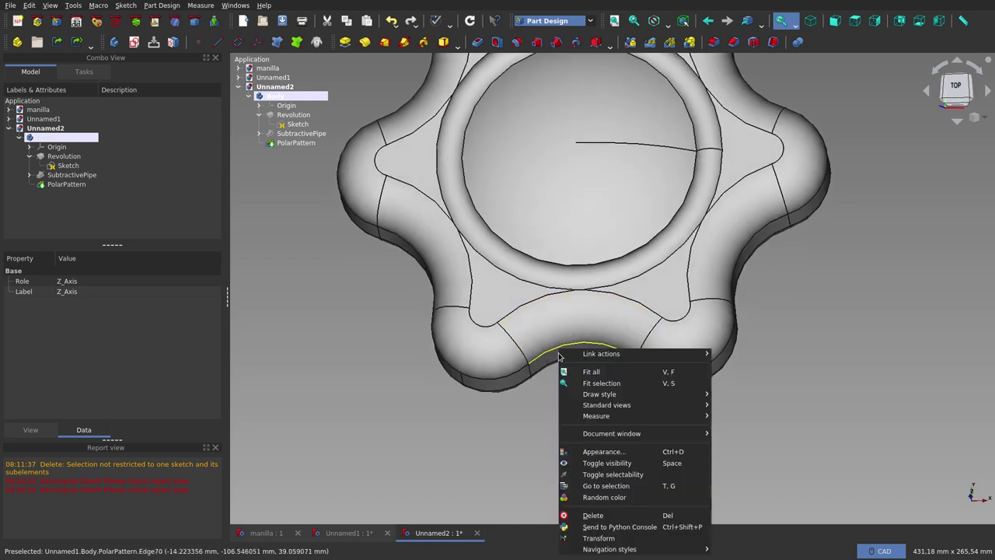
{"action": "left_click", "coordinate": [458, 417]}
{"action": "scroll", "coordinate": [454, 402], "scroll_direction": "down", "scroll_amount": 3}
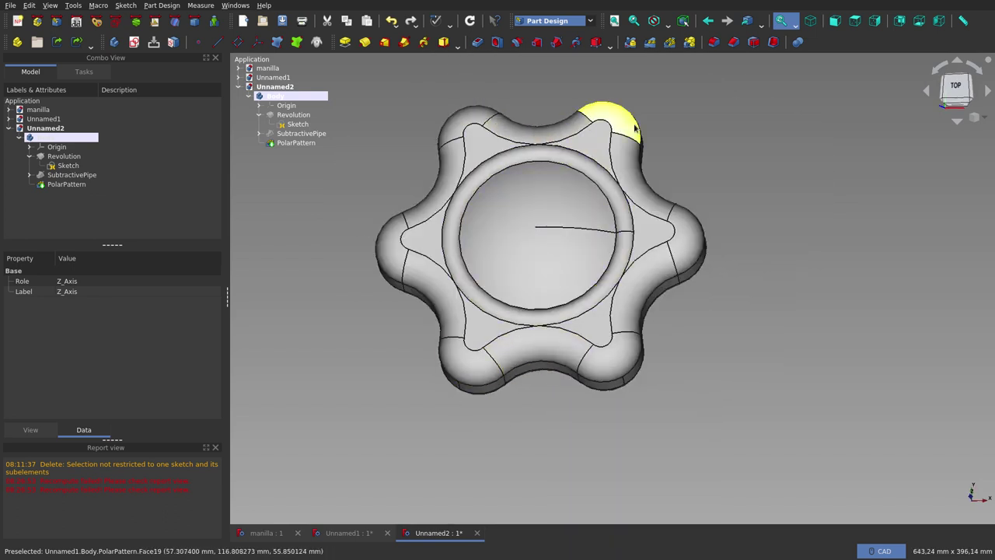
{"action": "middle_click_drag", "start_coordinate": [660, 380], "coordinate": [512, 339]}
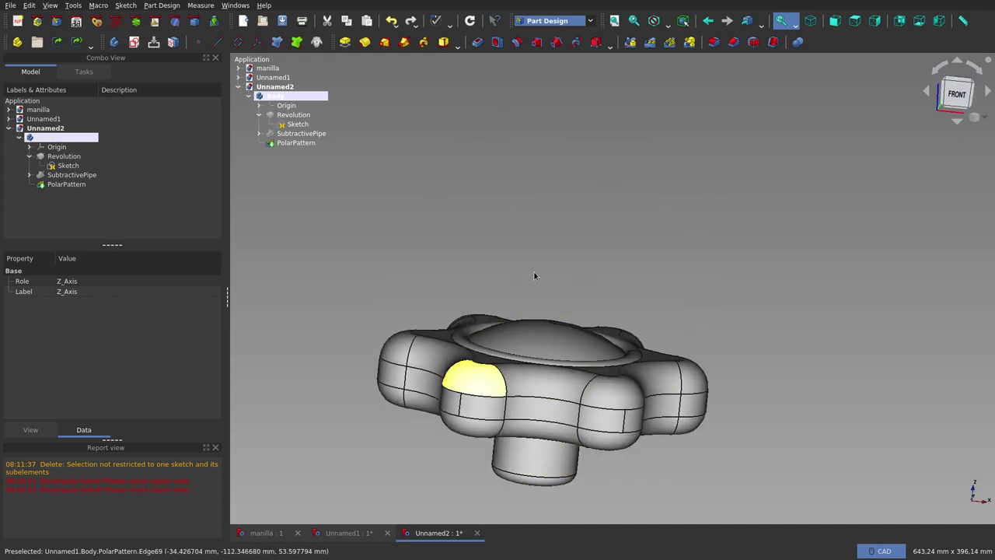
{"action": "scroll", "coordinate": [550, 219], "scroll_direction": "down", "scroll_amount": 2}
{"action": "scroll", "coordinate": [549, 218], "scroll_direction": "down", "scroll_amount": 2}
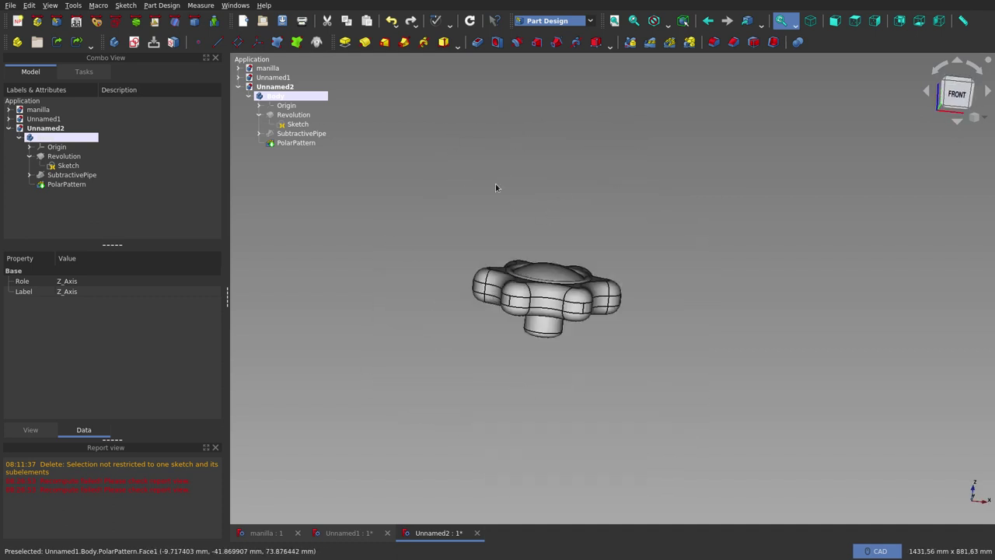
Show the properties of the Sketch, Revolution and SubtractivePipe features in turn
{"action": "left_click", "coordinate": [294, 126]}
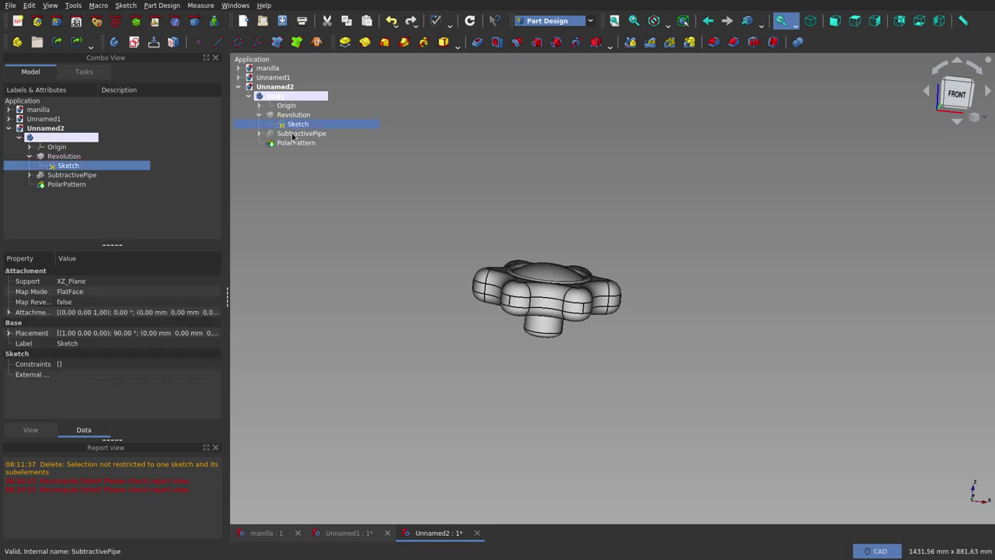
{"action": "left_click", "coordinate": [294, 115]}
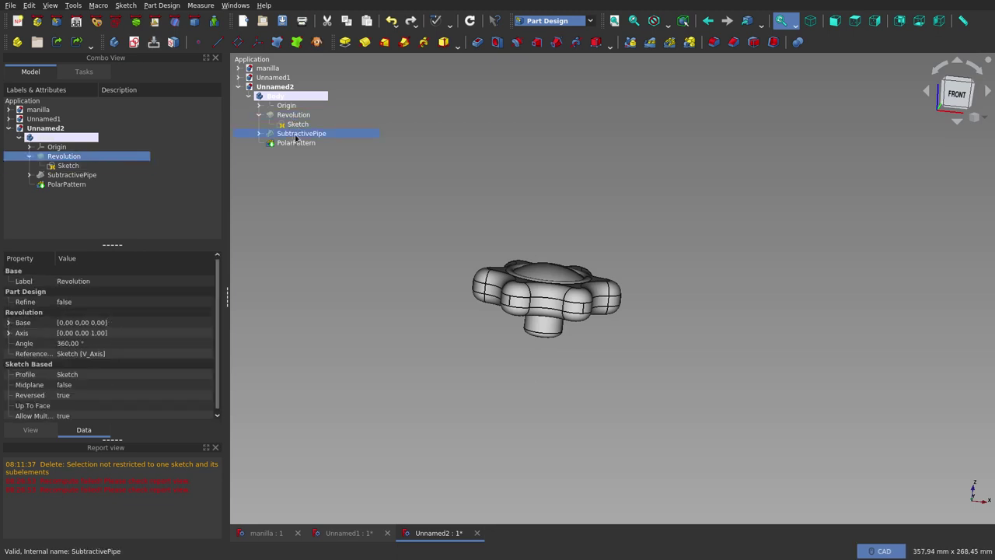
{"action": "left_click", "coordinate": [296, 136]}
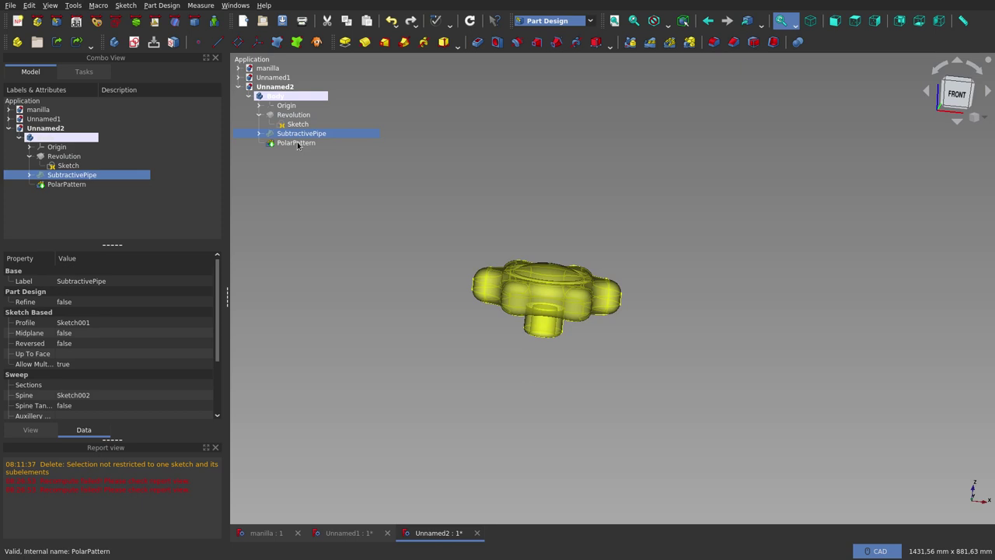
{"action": "middle_click_drag", "start_coordinate": [593, 223], "coordinate": [597, 298]}
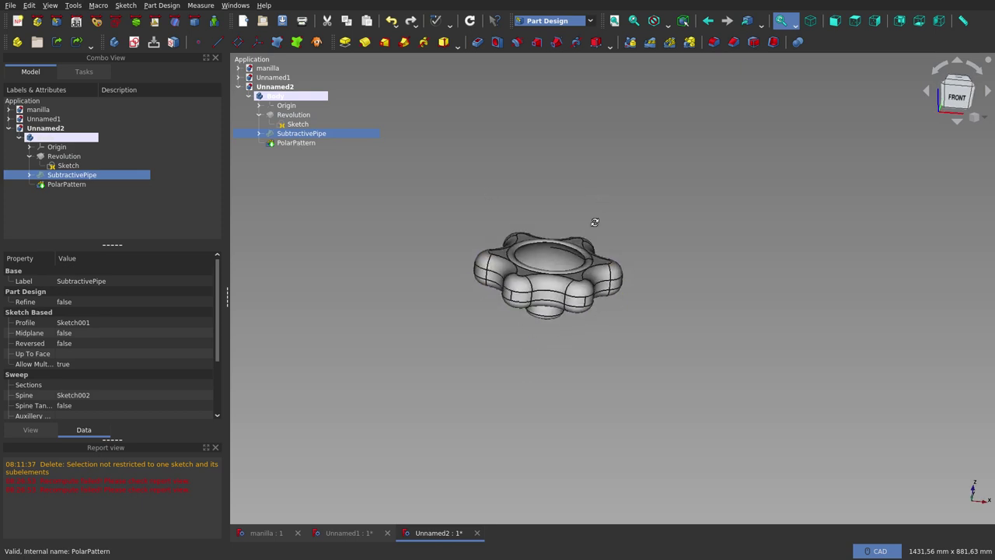
{"action": "scroll", "coordinate": [596, 297], "scroll_direction": "up", "scroll_amount": 3}
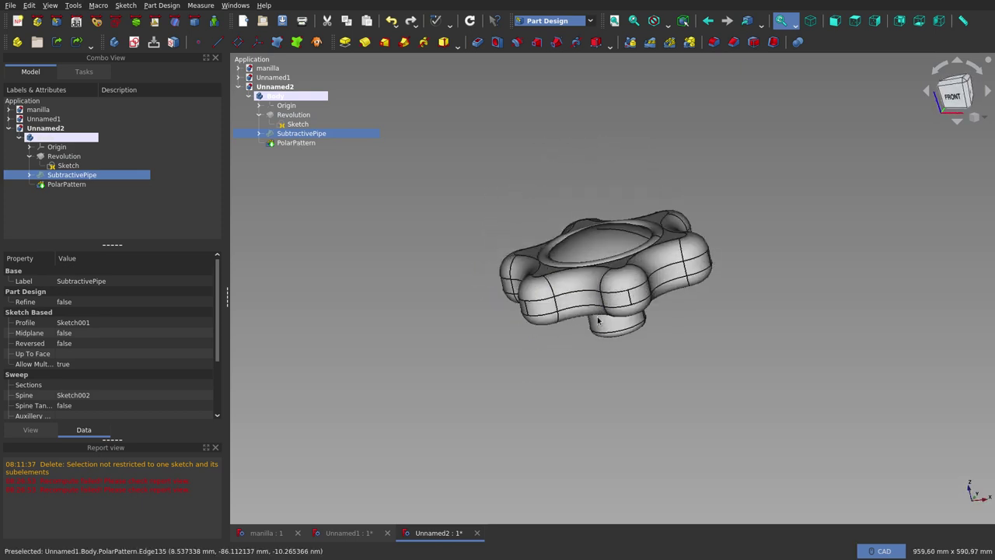
{"action": "scroll", "coordinate": [622, 280], "scroll_direction": "up", "scroll_amount": 3}
{"action": "middle_click_drag", "start_coordinate": [661, 257], "coordinate": [691, 243]}
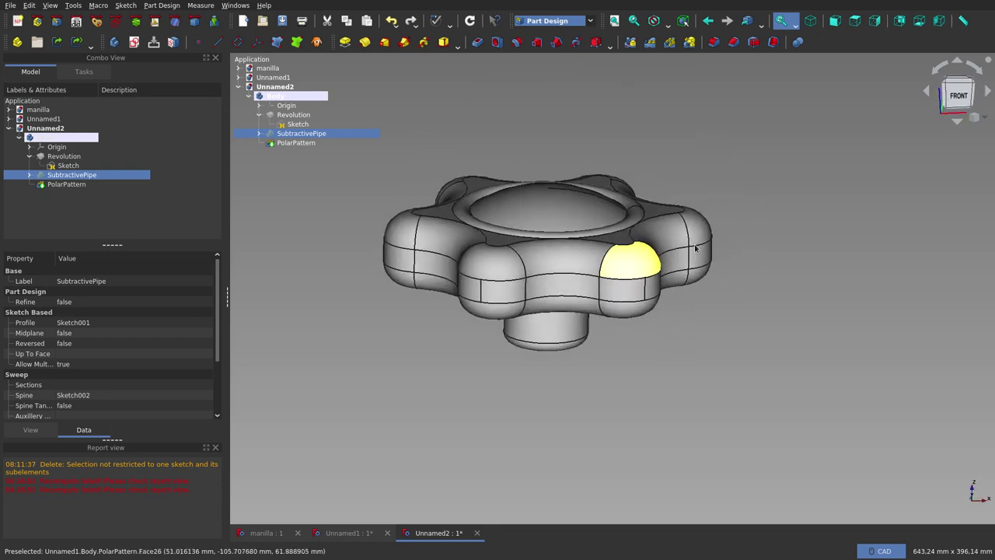
{"action": "scroll", "coordinate": [526, 373], "scroll_direction": "down", "scroll_amount": 2}
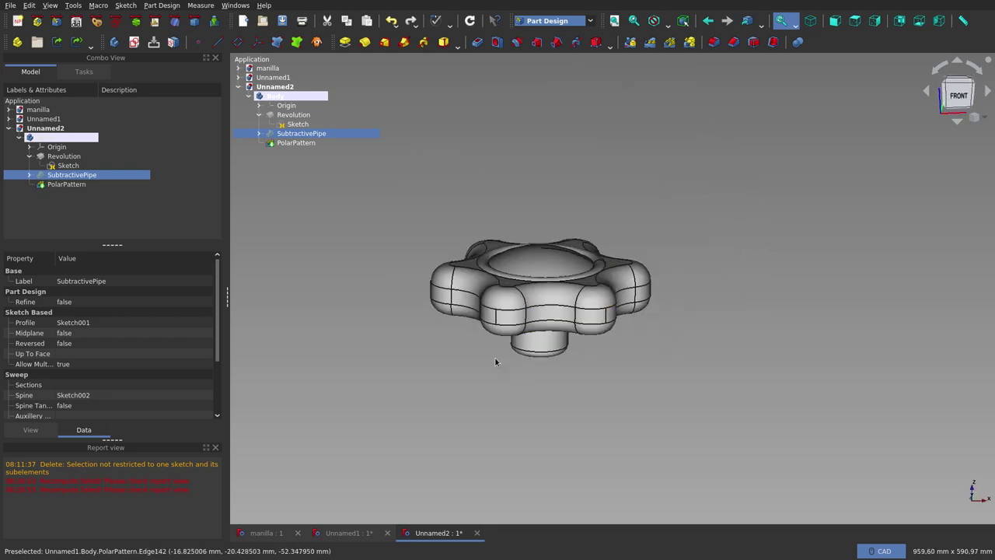
{"action": "scroll", "coordinate": [495, 361], "scroll_direction": "up", "scroll_amount": 3}
{"action": "mouse_move", "coordinate": [529, 320]}
{"action": "middle_mouse_down"}
{"action": "mouse_move", "coordinate": [612, 306]}
{"action": "mouse_move", "coordinate": [611, 327]}
{"action": "middle_mouse_up"}
{"action": "scroll", "coordinate": [611, 333], "scroll_direction": "down", "scroll_amount": 2}
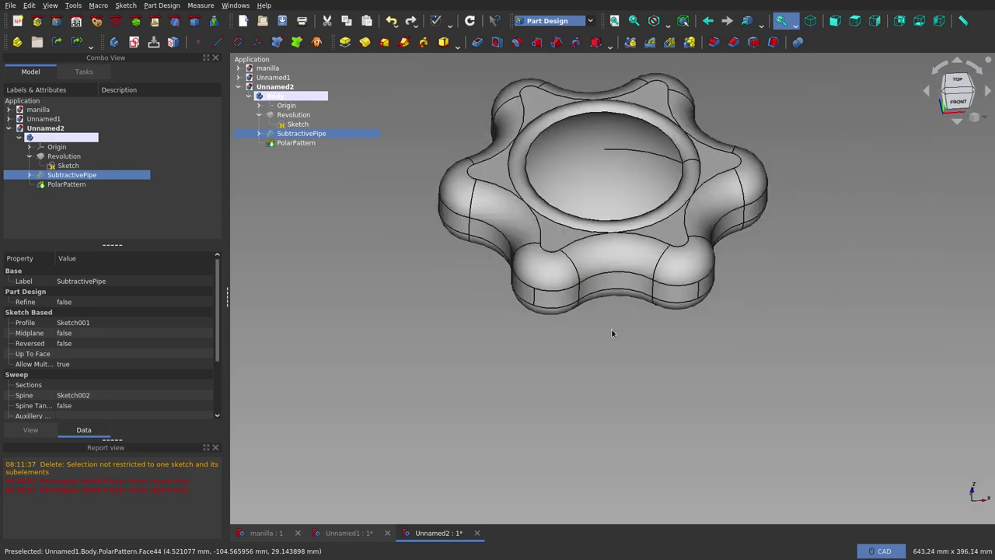
{"action": "scroll", "coordinate": [612, 333], "scroll_direction": "down", "scroll_amount": 2}
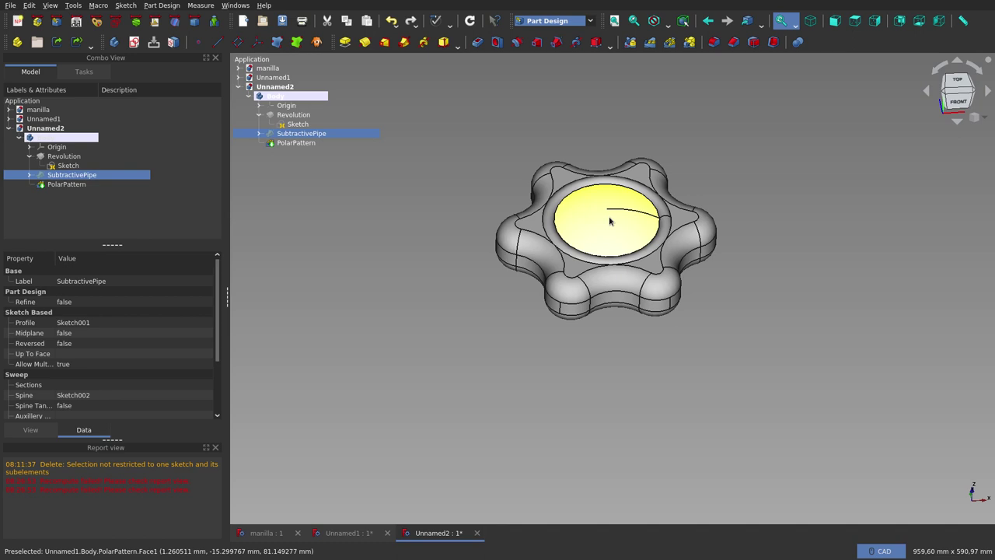
{"action": "key", "text": "2"}
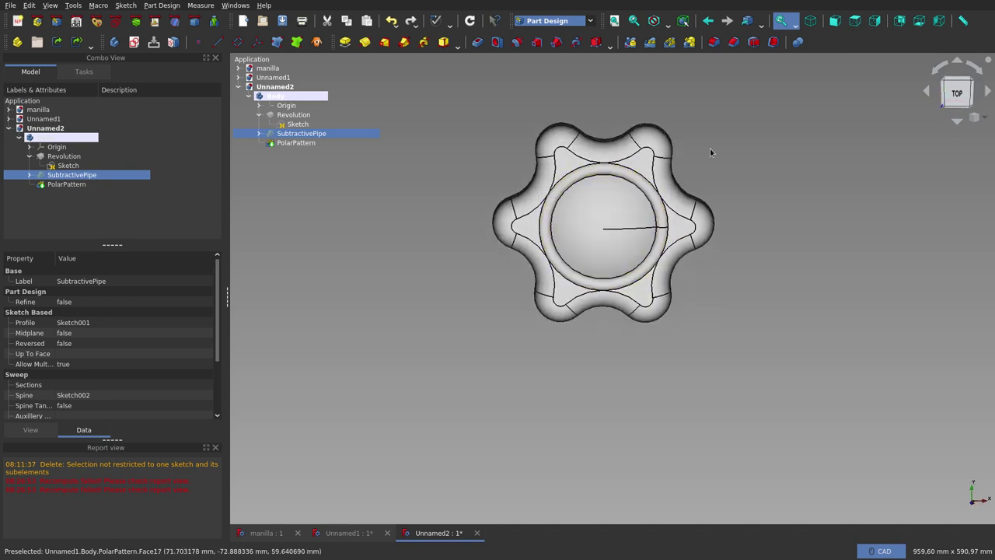
{"action": "scroll", "coordinate": [638, 148], "scroll_direction": "up", "scroll_amount": 5}
{"action": "scroll", "coordinate": [625, 280], "scroll_direction": "down", "scroll_amount": 6}
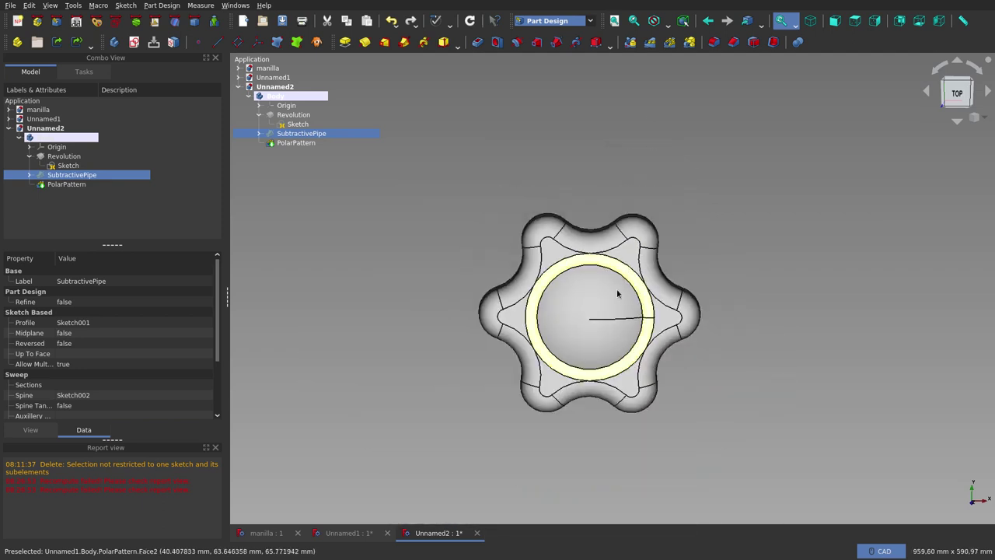
{"action": "mouse_move", "coordinate": [618, 294]}
{"action": "middle_mouse_down"}
{"action": "mouse_move", "coordinate": [648, 133]}
{"action": "mouse_move", "coordinate": [773, 321]}
{"action": "middle_mouse_up"}
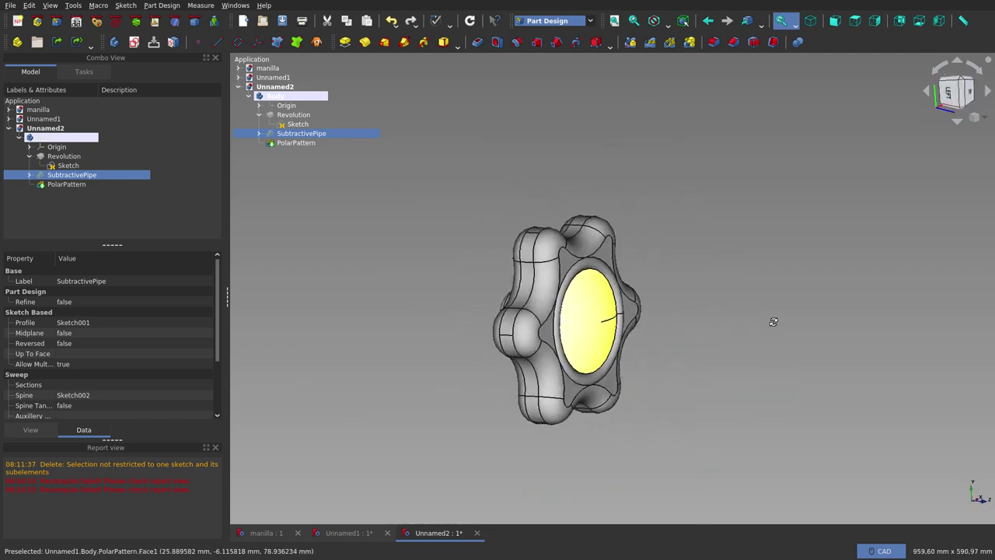
{"action": "mouse_move", "coordinate": [774, 321]}
{"action": "middle_mouse_down"}
{"action": "mouse_move", "coordinate": [664, 273]}
{"action": "mouse_move", "coordinate": [655, 75]}
{"action": "mouse_move", "coordinate": [651, 294]}
{"action": "middle_mouse_up"}
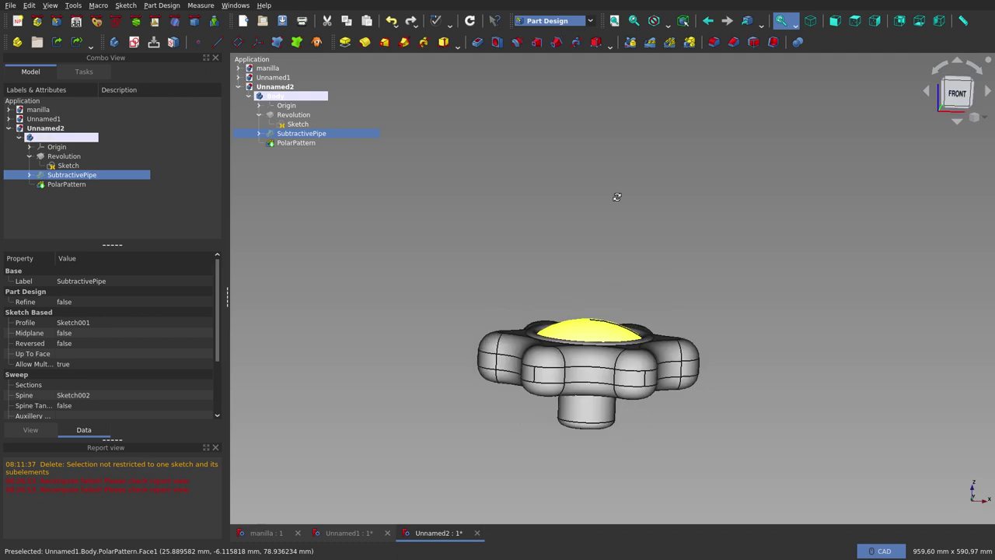
{"action": "right_click", "coordinate": [707, 333]}
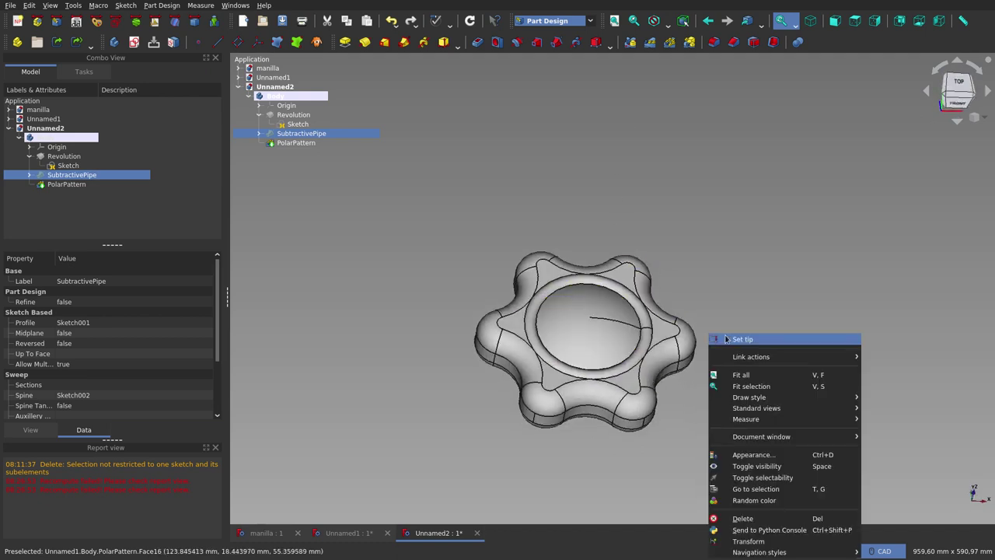
{"action": "left_click", "coordinate": [720, 211]}
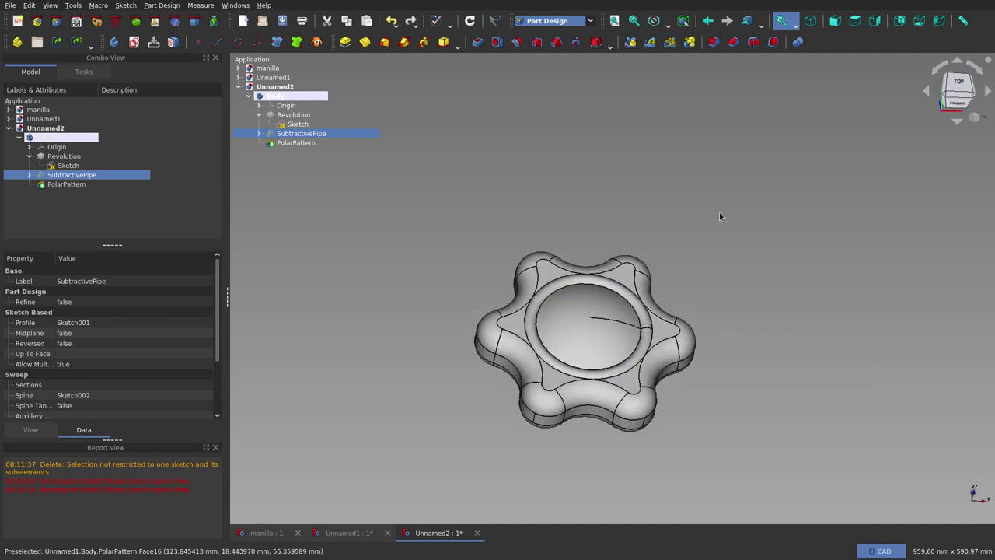